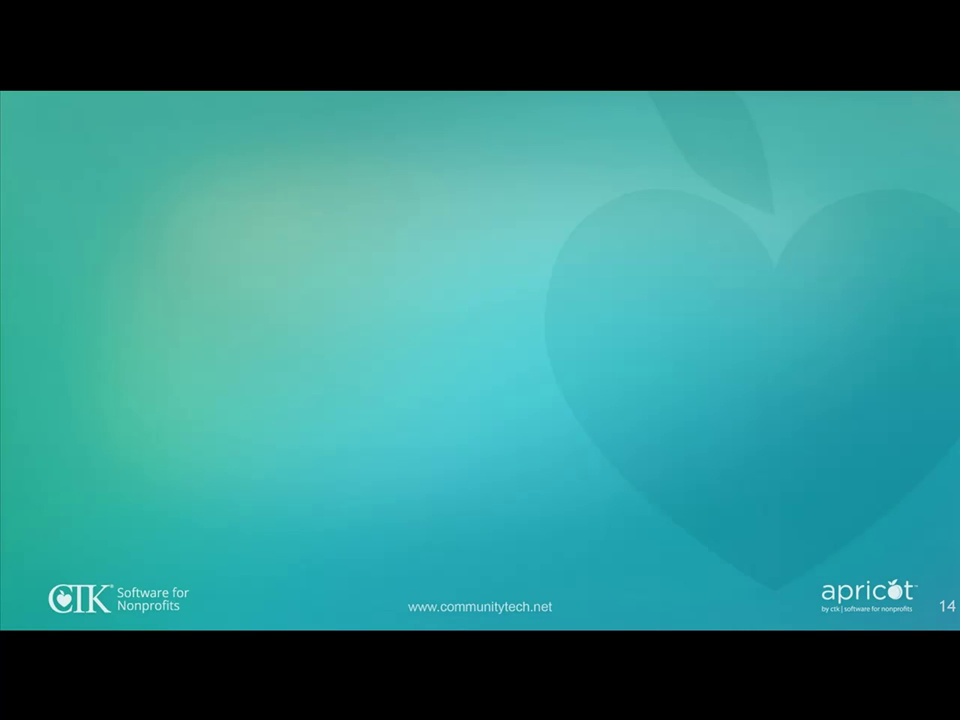
# Switch to the browser and log in to Apricot from the CTK website's customer login with the account e-mail and password.
pyautogui.hotkey('alt', 'Tab')
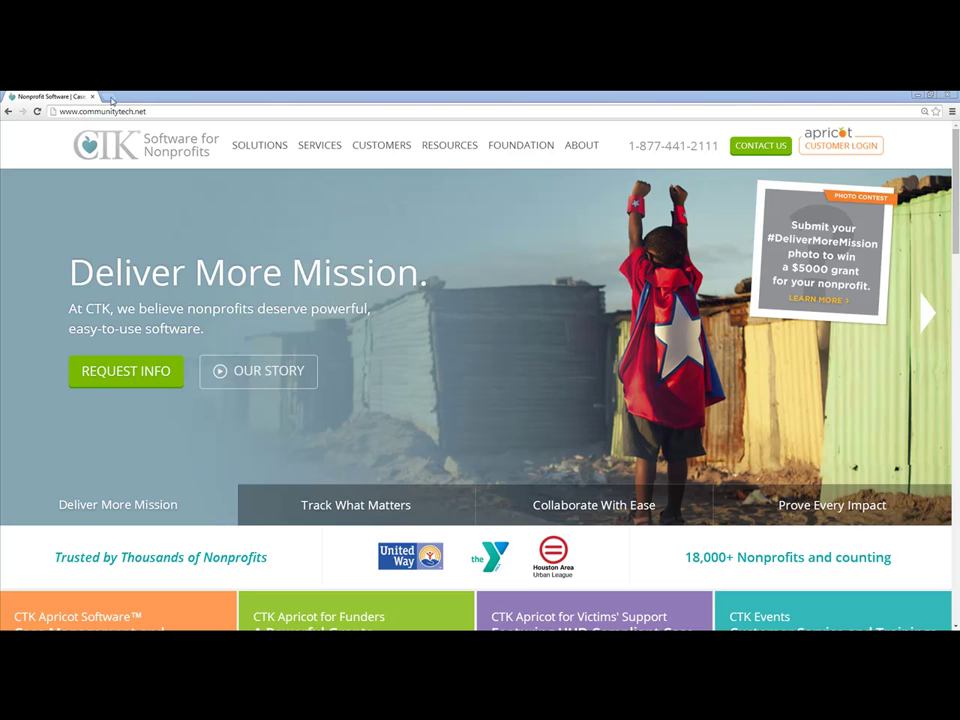
pyautogui.click(840, 148)
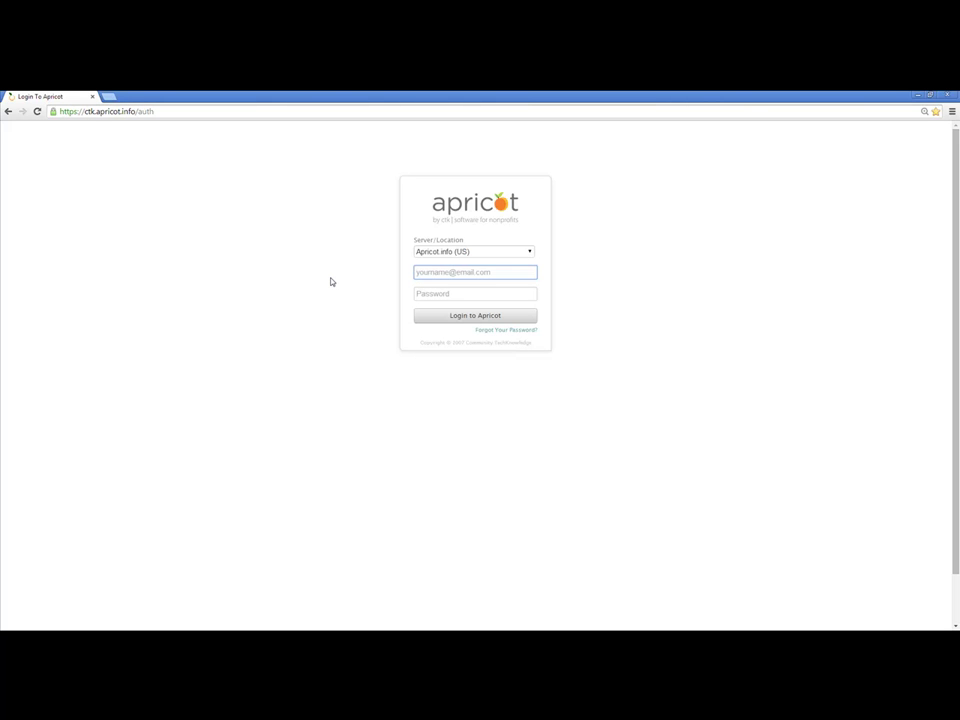
pyautogui.write('csch')
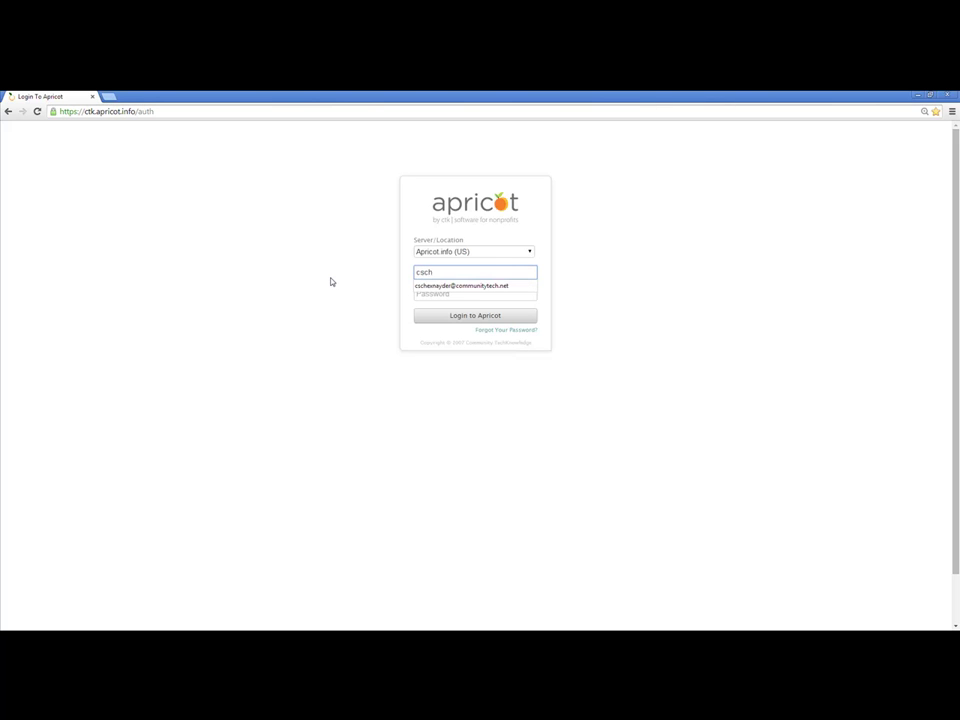
pyautogui.press('Down')
pyautogui.press('Tab')
pyautogui.write('••••••••••')
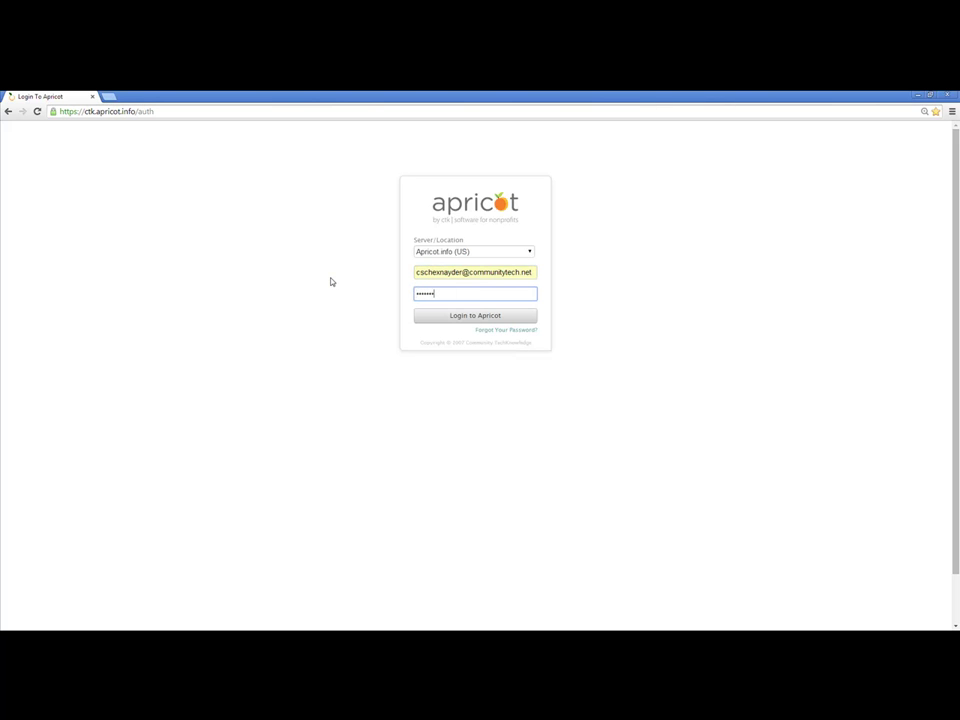
pyautogui.write('••')
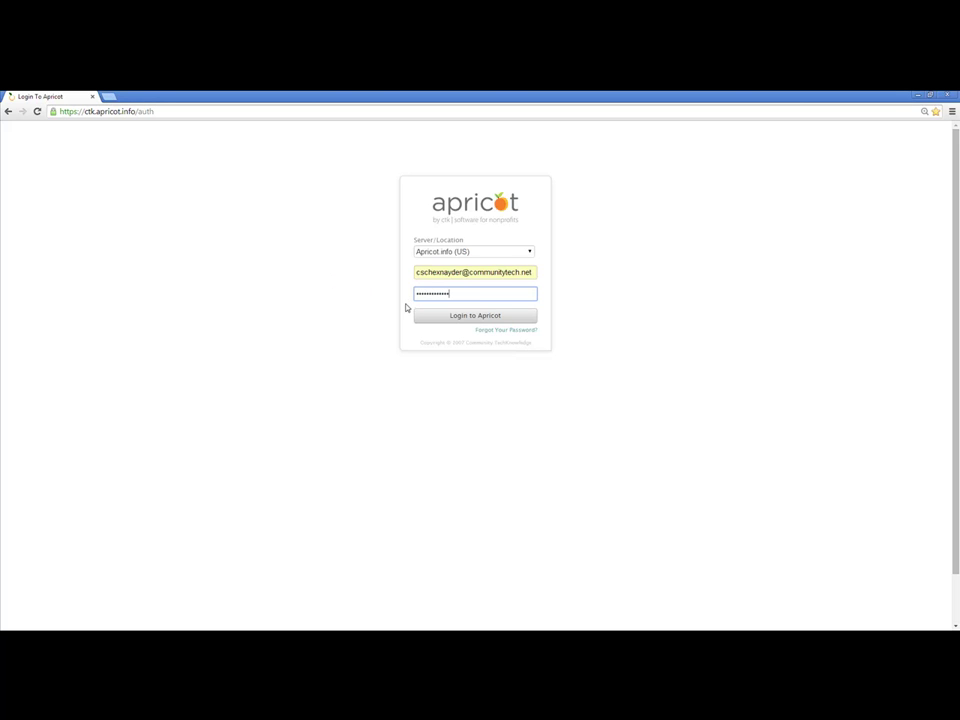
pyautogui.click(493, 318)
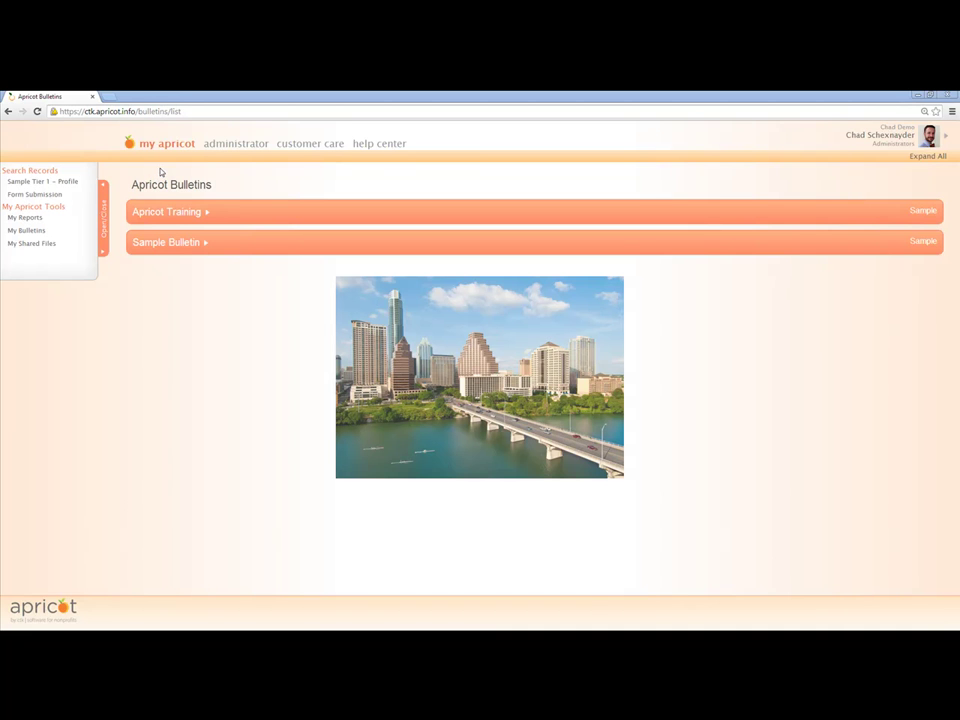
# Go to the administrator area and look over the customer care request form, closing its window when done.
pyautogui.click(237, 145)
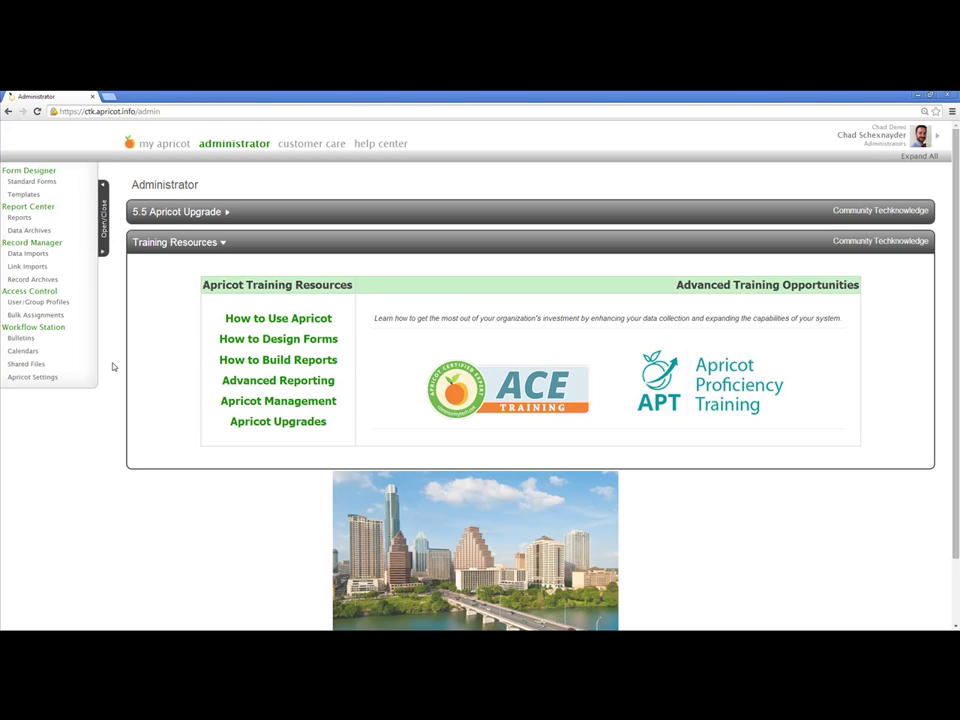
pyautogui.click(297, 150)
pyautogui.moveTo(249, 231); pyautogui.dragTo(380, 150)
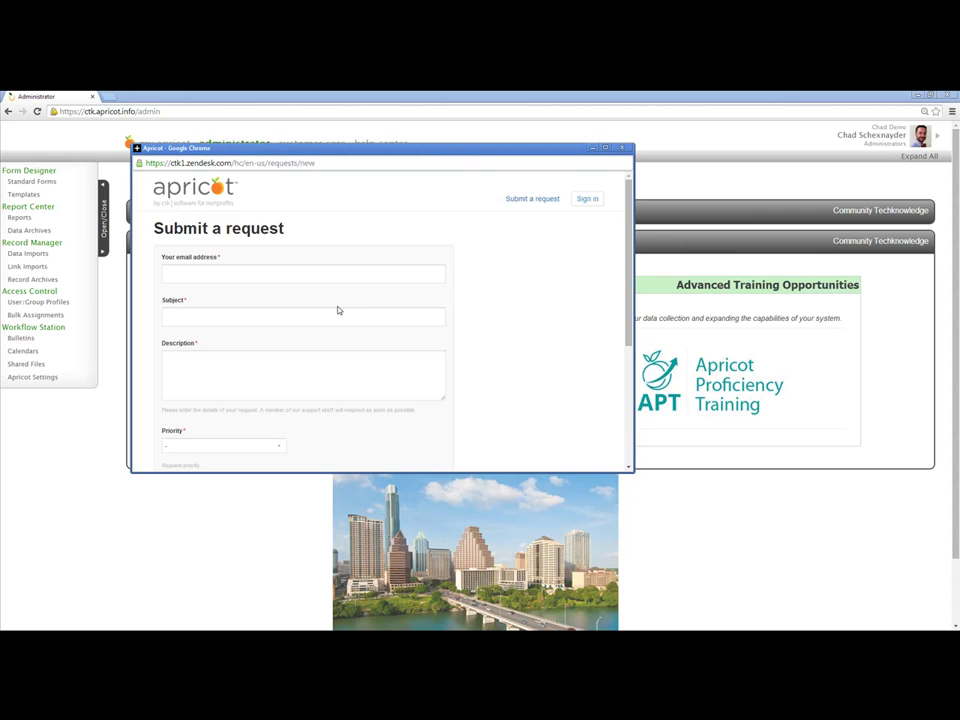
pyautogui.scroll(-2, 338, 311)
pyautogui.scroll(1, 338, 311)
pyautogui.moveTo(324, 156)
pyautogui.mouseDown()
pyautogui.moveTo(320, 173)
pyautogui.moveTo(306, 163)
pyautogui.mouseUp()
pyautogui.scroll(-1, 303, 260)
pyautogui.scroll(3, 300, 261)
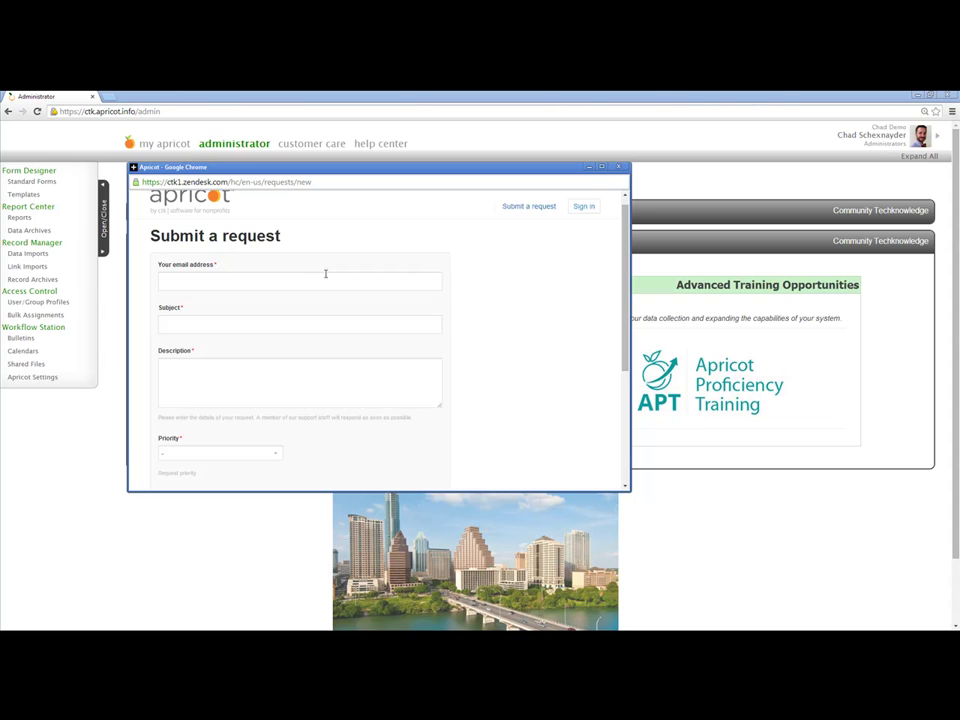
pyautogui.click(619, 166)
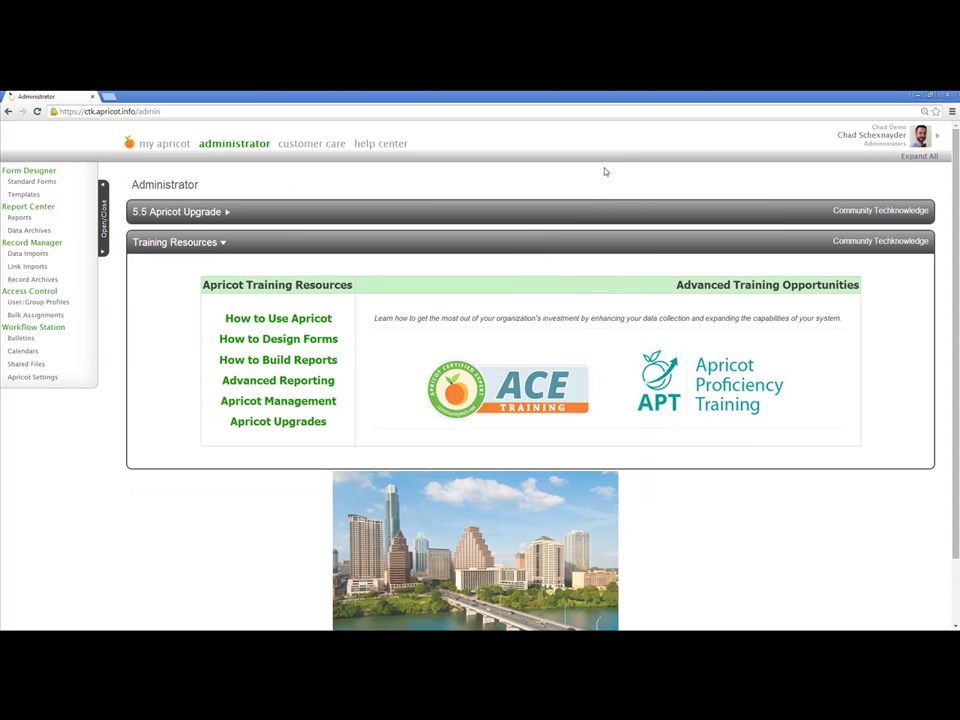
# Look up the How To Use Apricot webinar schedule among the help center's training resources and close the help window.
pyautogui.click(373, 148)
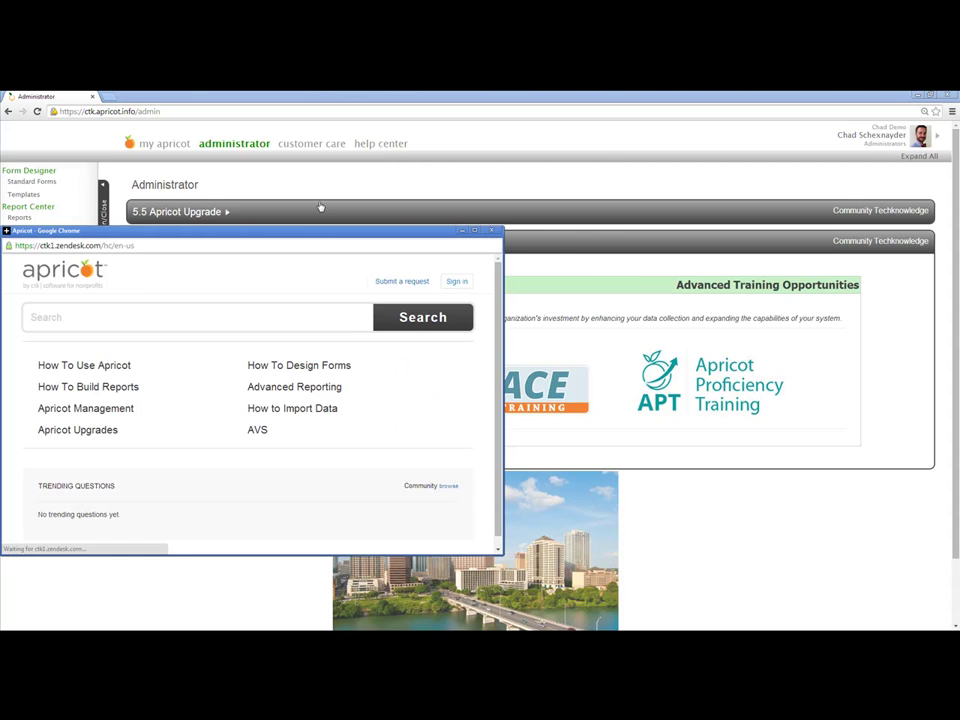
pyautogui.moveTo(321, 231); pyautogui.dragTo(426, 124)
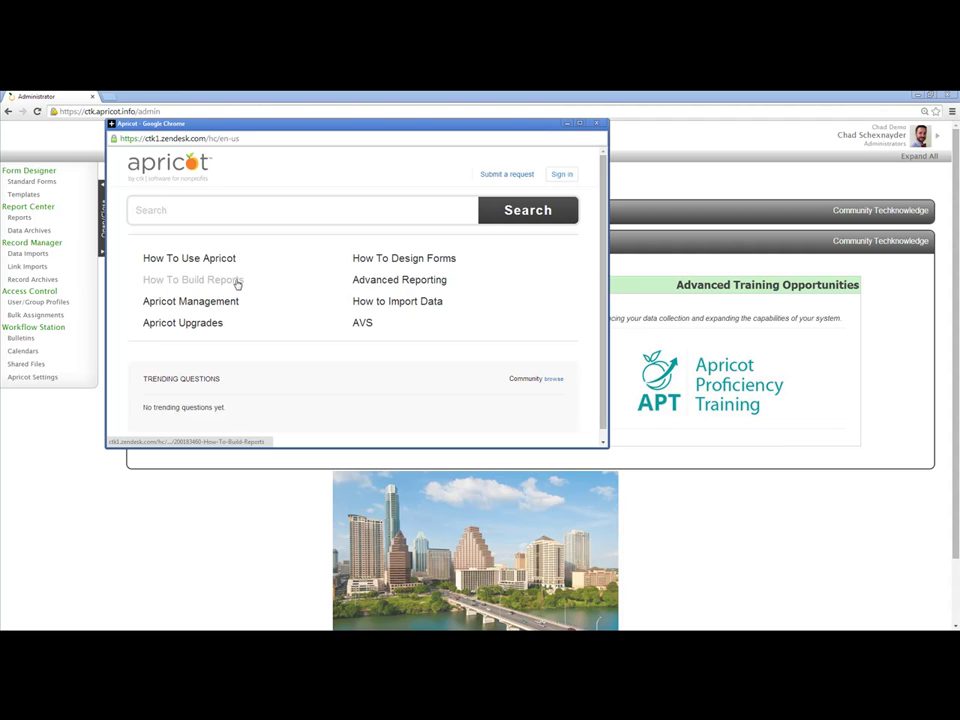
pyautogui.click(178, 259)
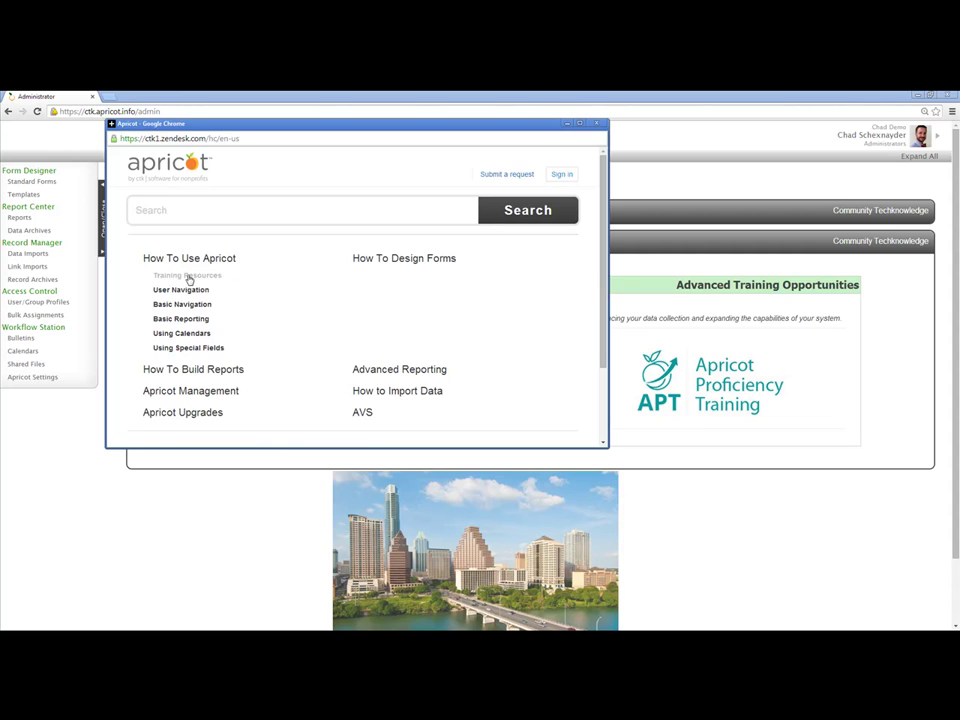
pyautogui.click(188, 276)
pyautogui.click(238, 289)
pyautogui.scroll(-1, 283, 288)
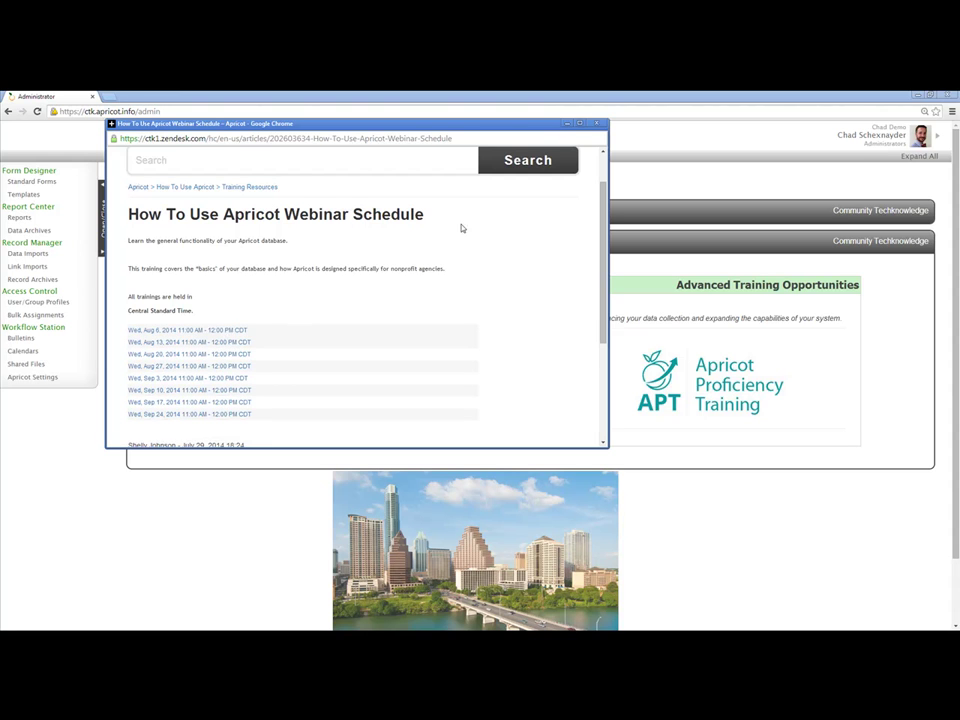
pyautogui.scroll(1, 446, 231)
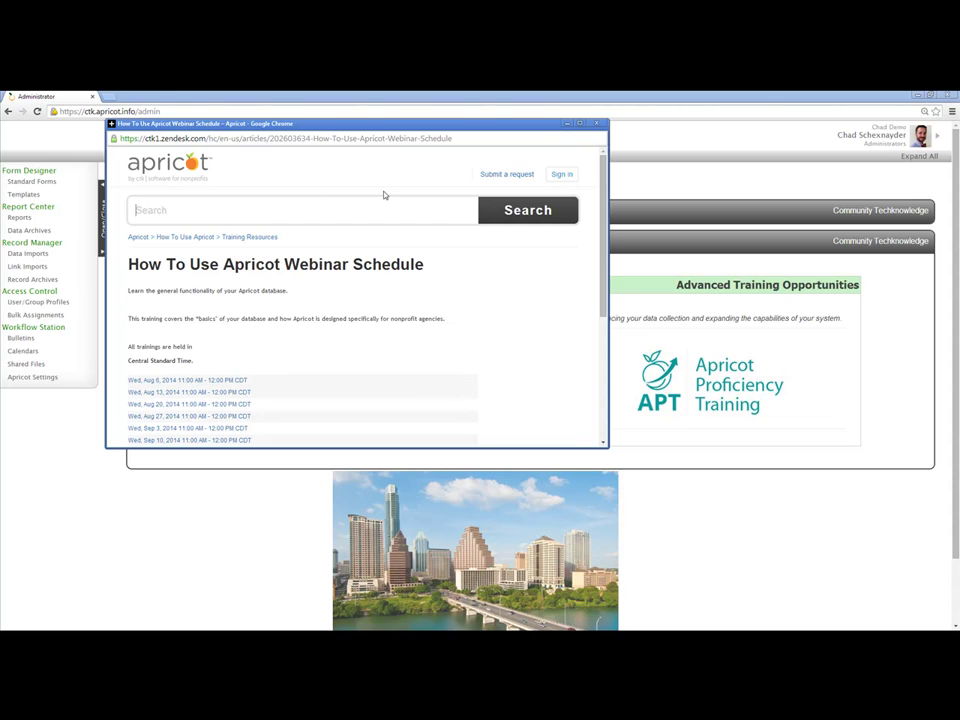
pyautogui.click(597, 124)
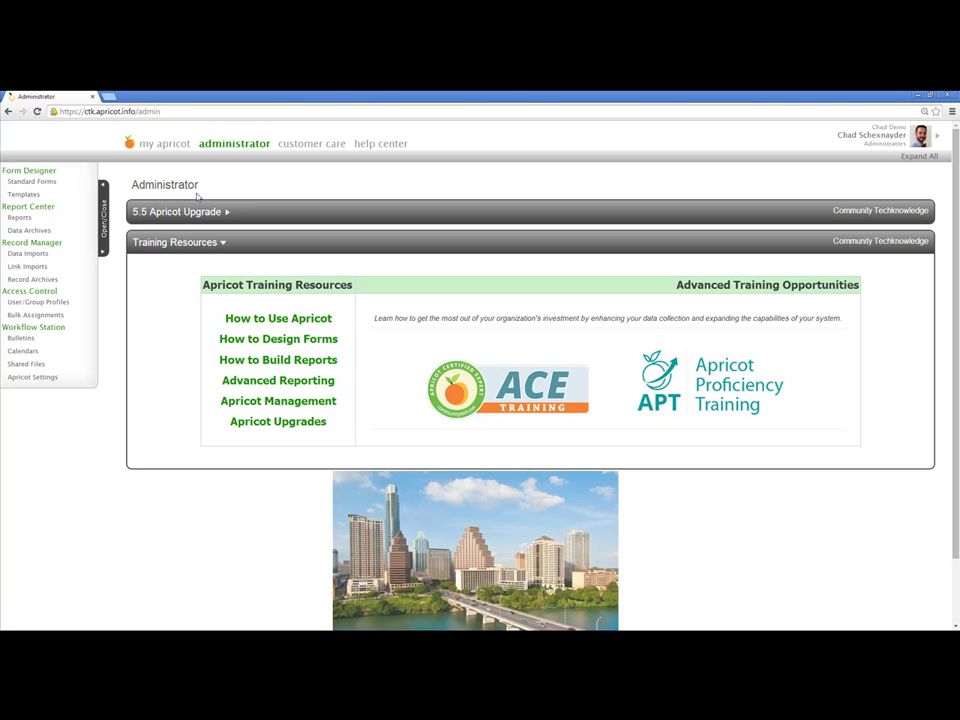
# Return to the my apricot area and view the Apricot Training bulletin, collapsing it when done.
pyautogui.click(167, 146)
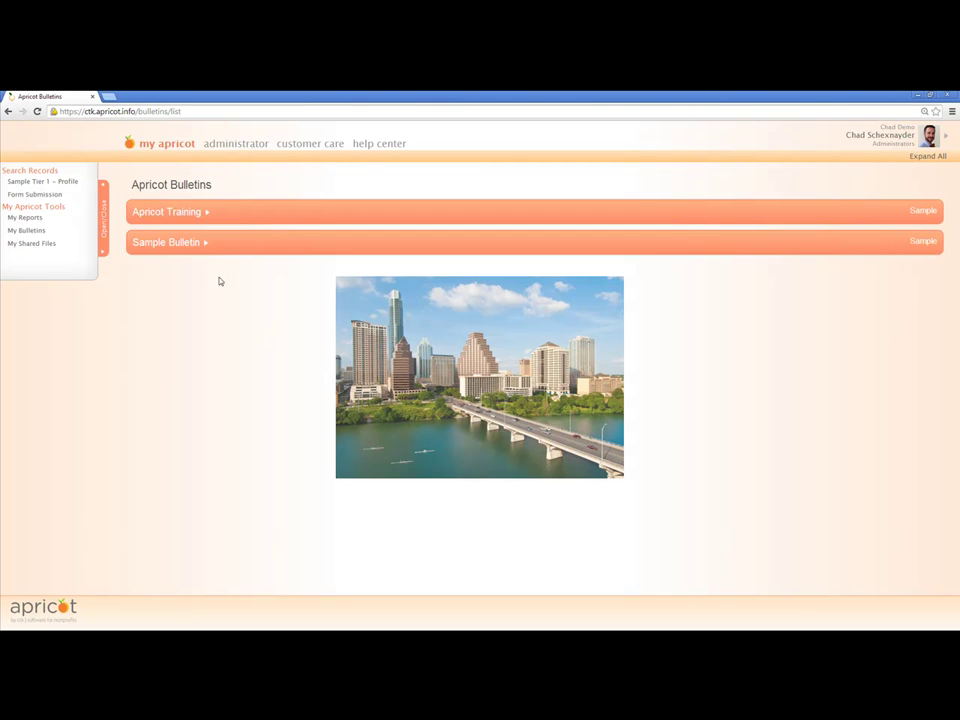
pyautogui.click(207, 215)
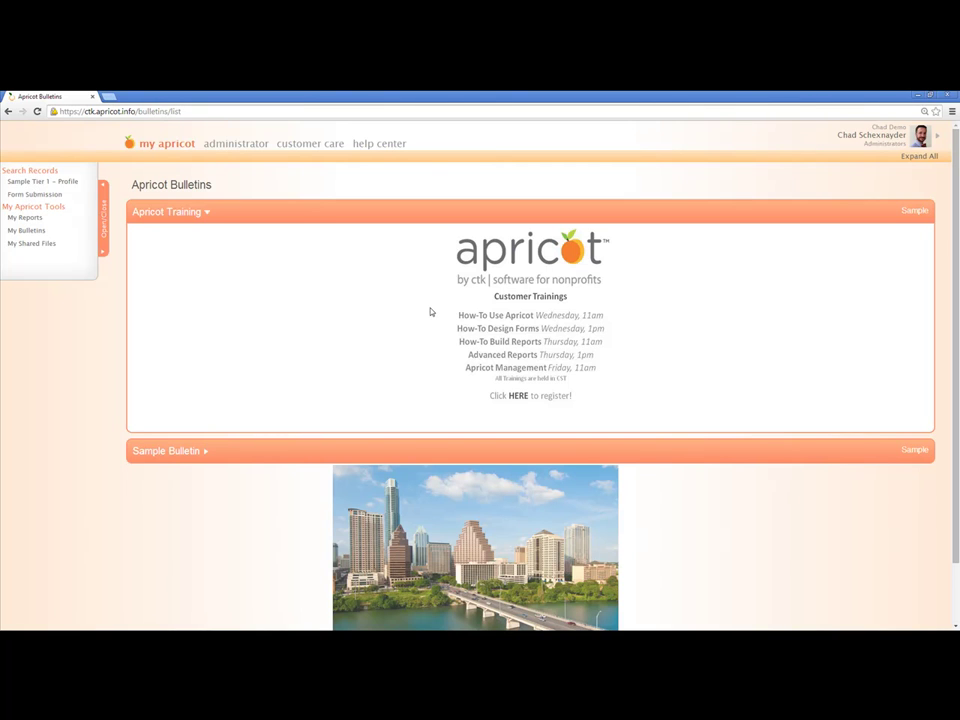
pyautogui.click(203, 214)
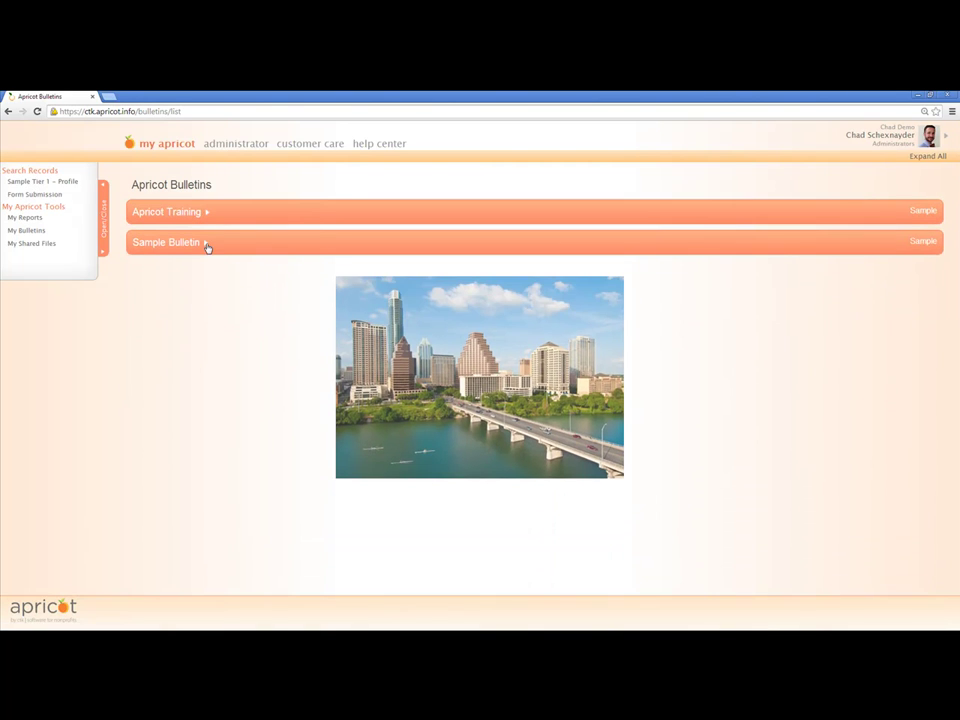
# Expand the Sample Bulletin, review its charts and grouped record lists, and collapse it.
pyautogui.click(206, 243)
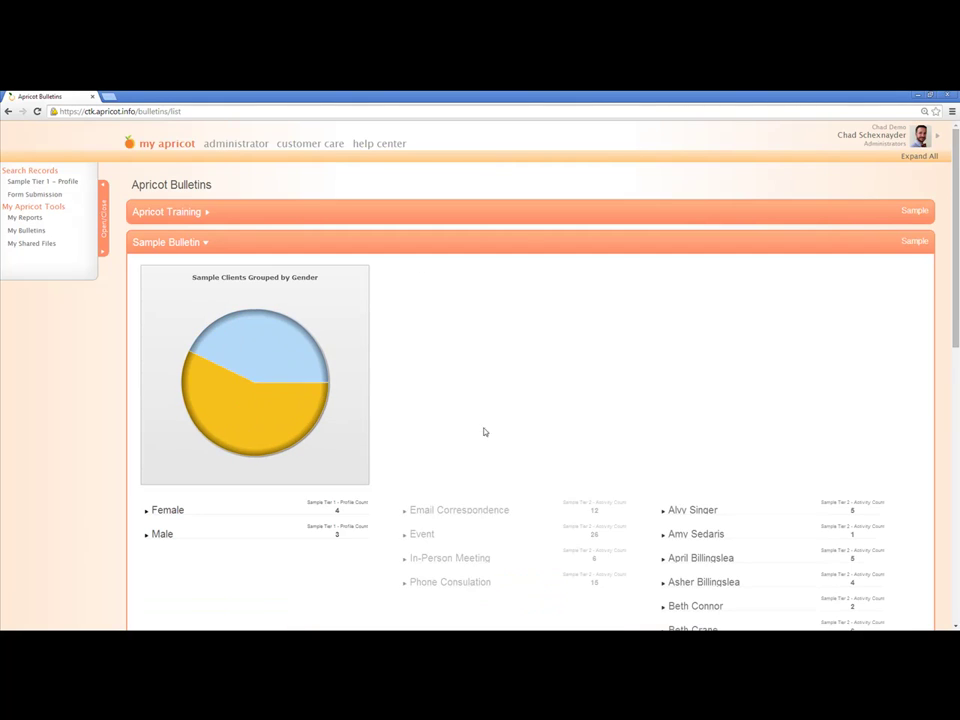
pyautogui.scroll(-4, 396, 371)
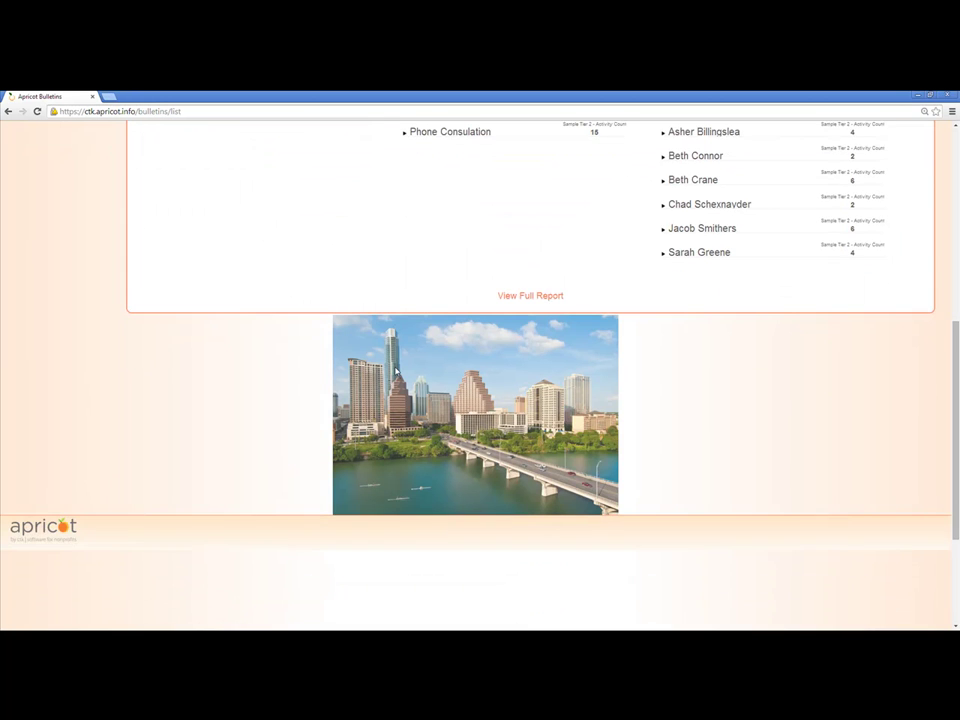
pyautogui.scroll(2, 396, 371)
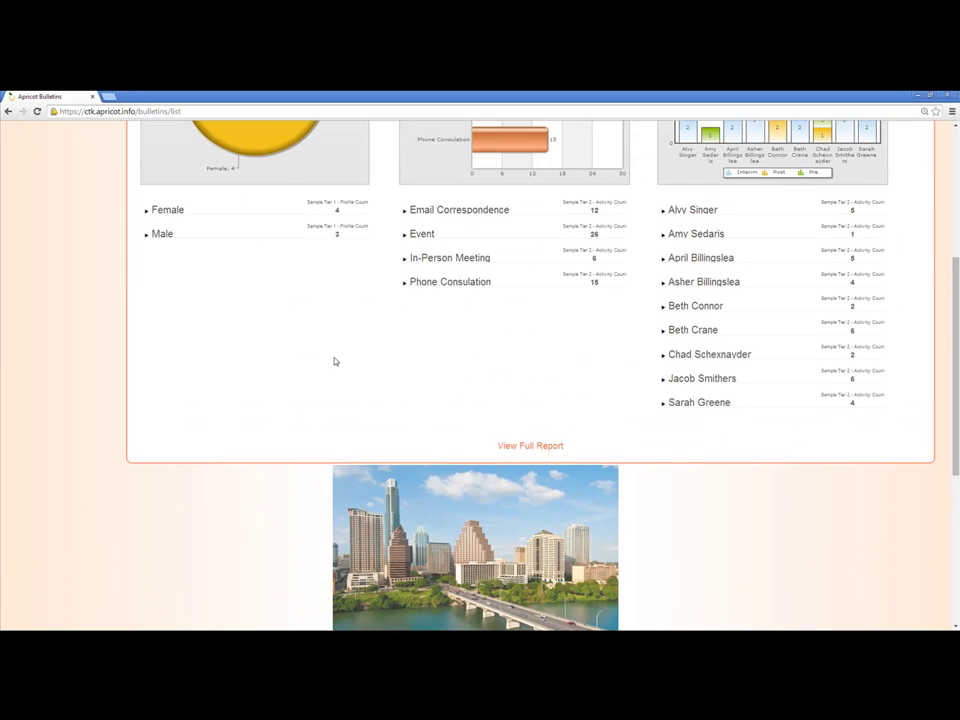
pyautogui.scroll(3, 316, 363)
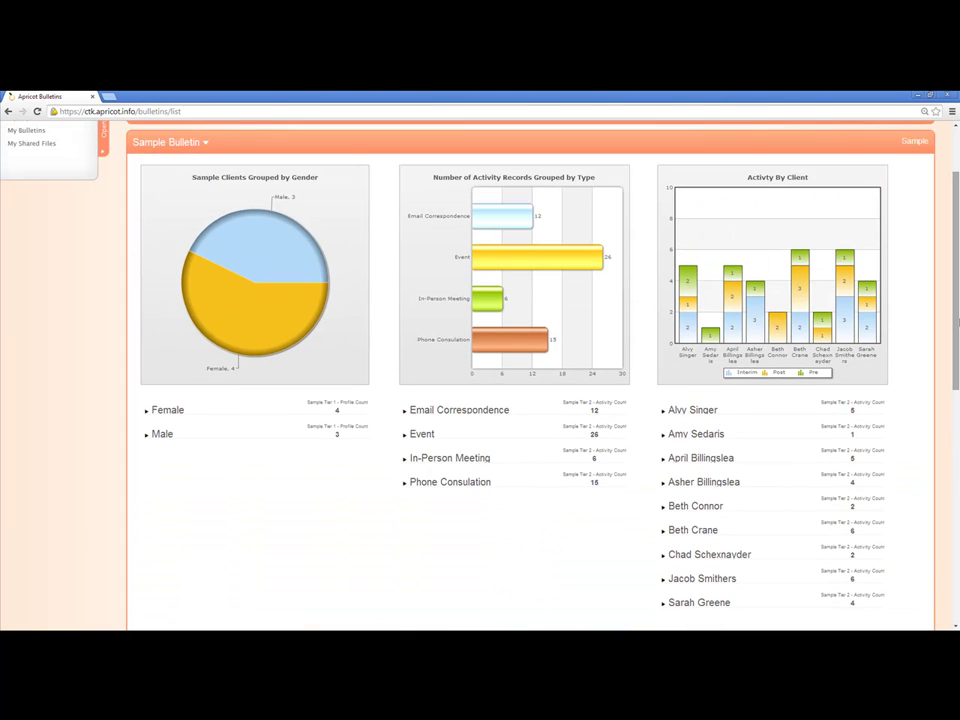
pyautogui.scroll(2, 949, 270)
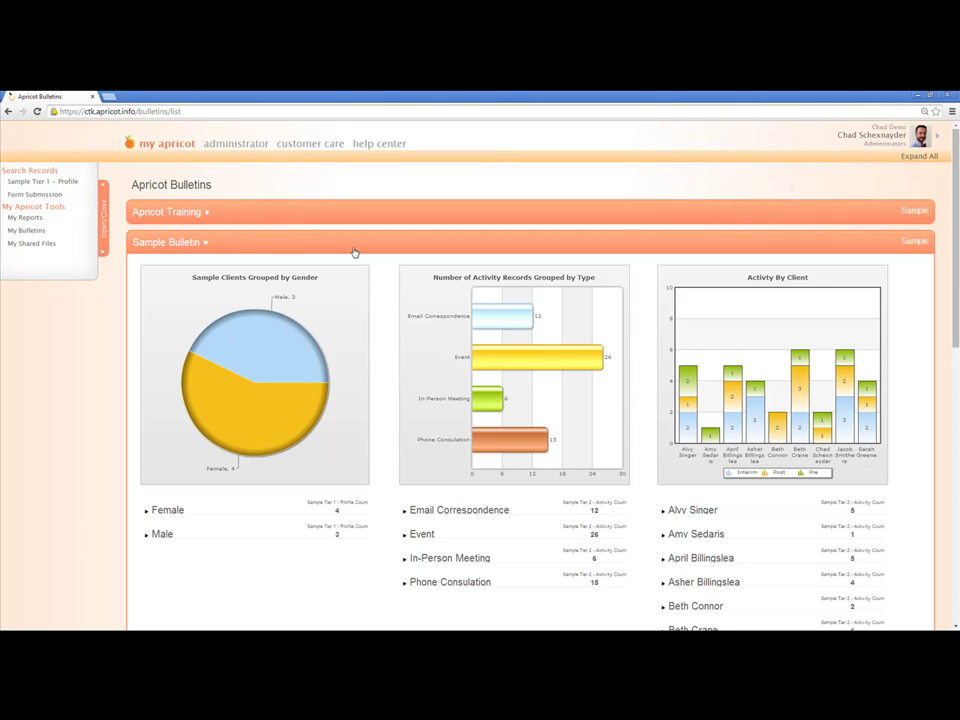
pyautogui.click(206, 247)
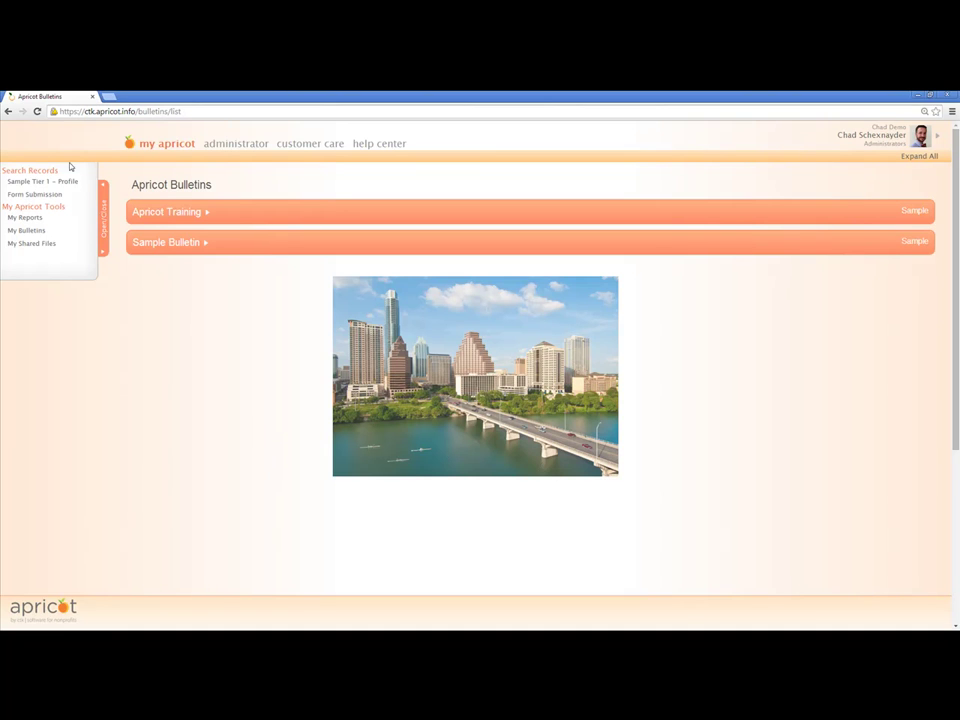
# Collapse the side navigation and expand it again.
pyautogui.click(105, 229)
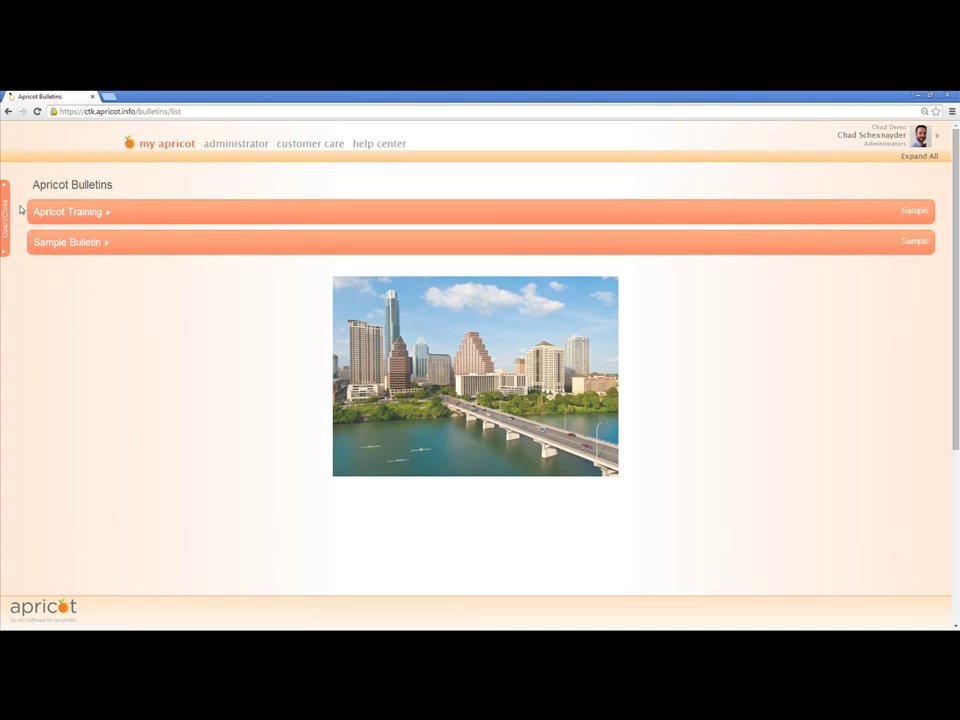
pyautogui.click(7, 212)
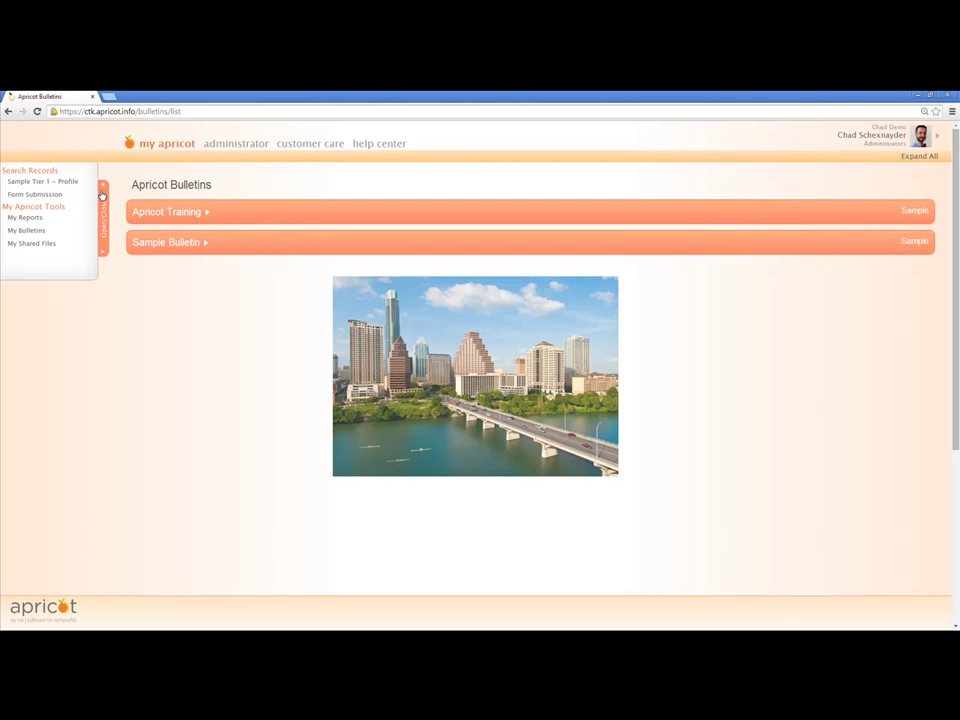
# Open the Sample Tier 1 - Profile search, look over a blank new profile record, and return to the search.
pyautogui.click(50, 182)
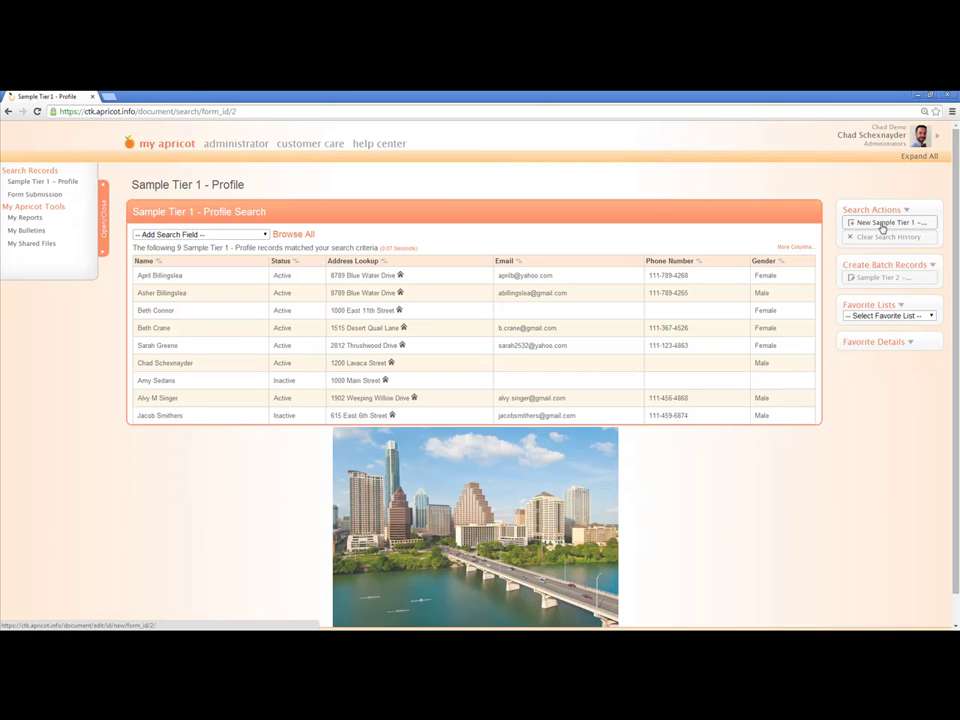
pyautogui.click(882, 224)
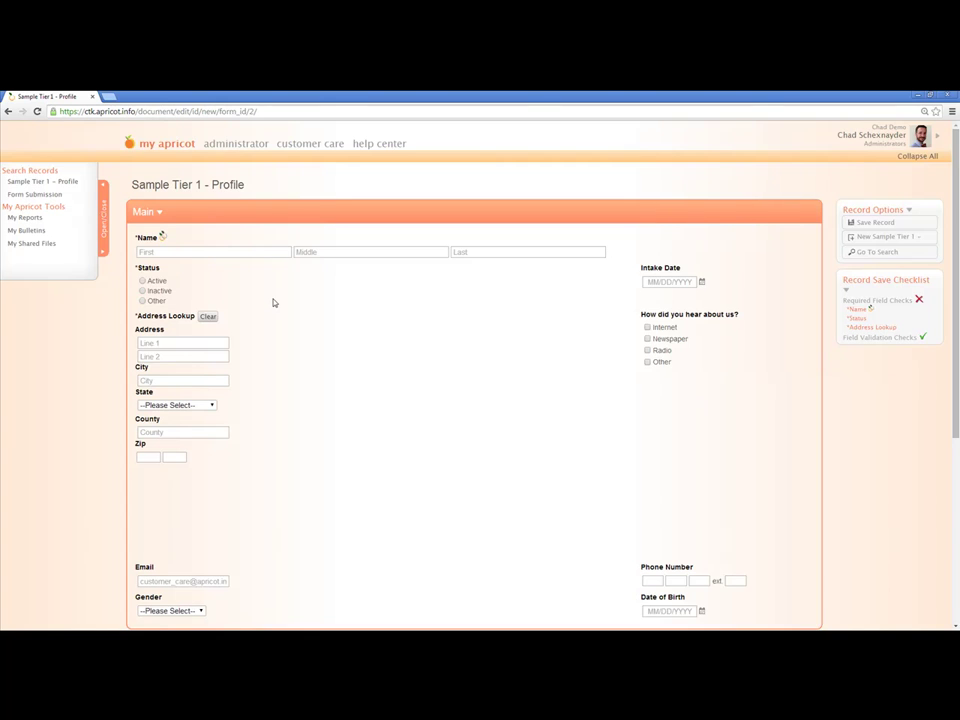
pyautogui.scroll(-1, 274, 303)
pyautogui.scroll(1, 278, 304)
pyautogui.scroll(-1, 477, 360)
pyautogui.scroll(1, 477, 360)
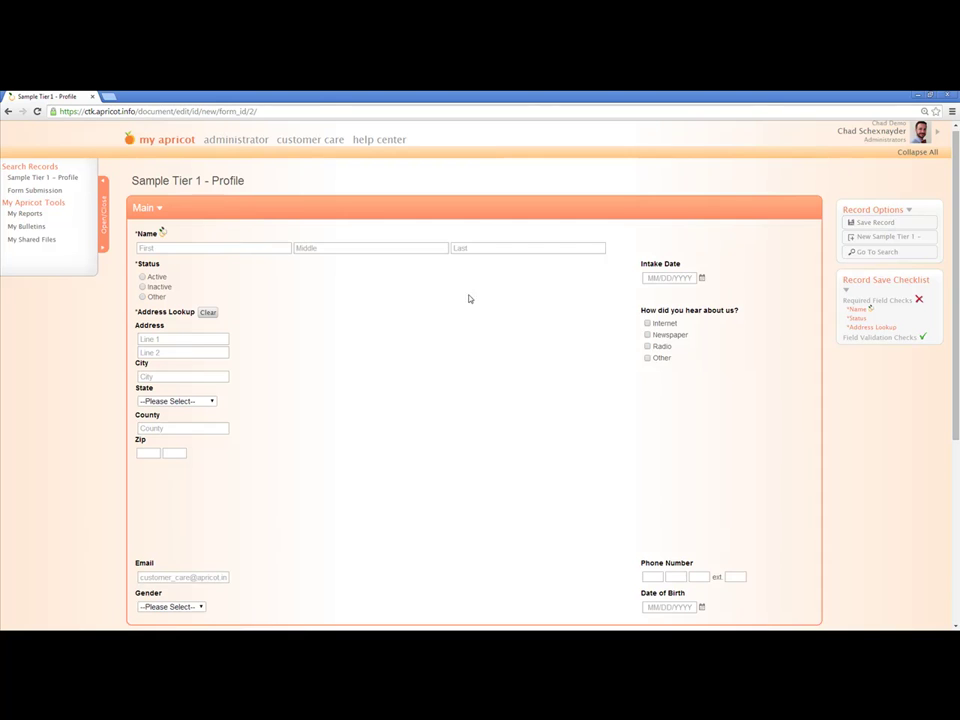
pyautogui.click(878, 252)
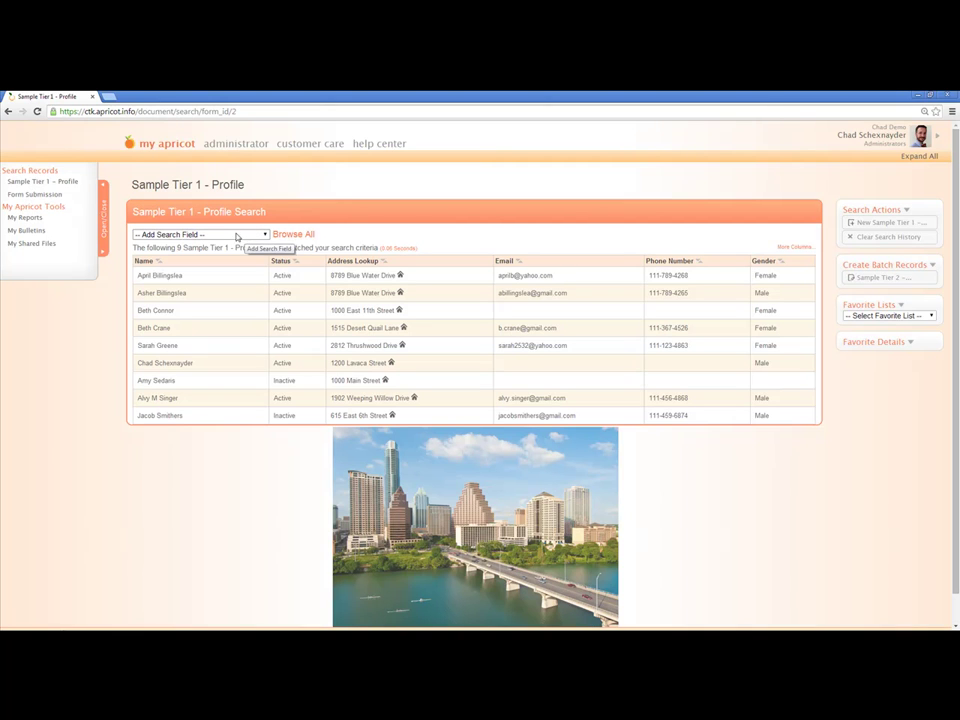
# Add the Name field to the Sample Tier 1 - Profile search and filter by the person's first name.
pyautogui.click(188, 236)
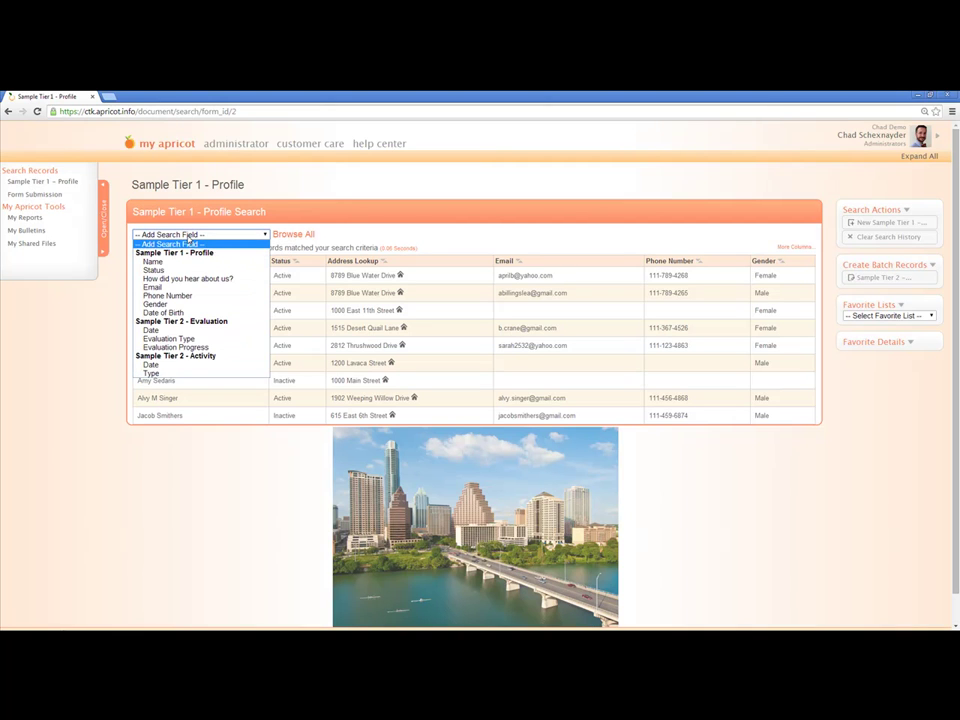
pyautogui.click(188, 240)
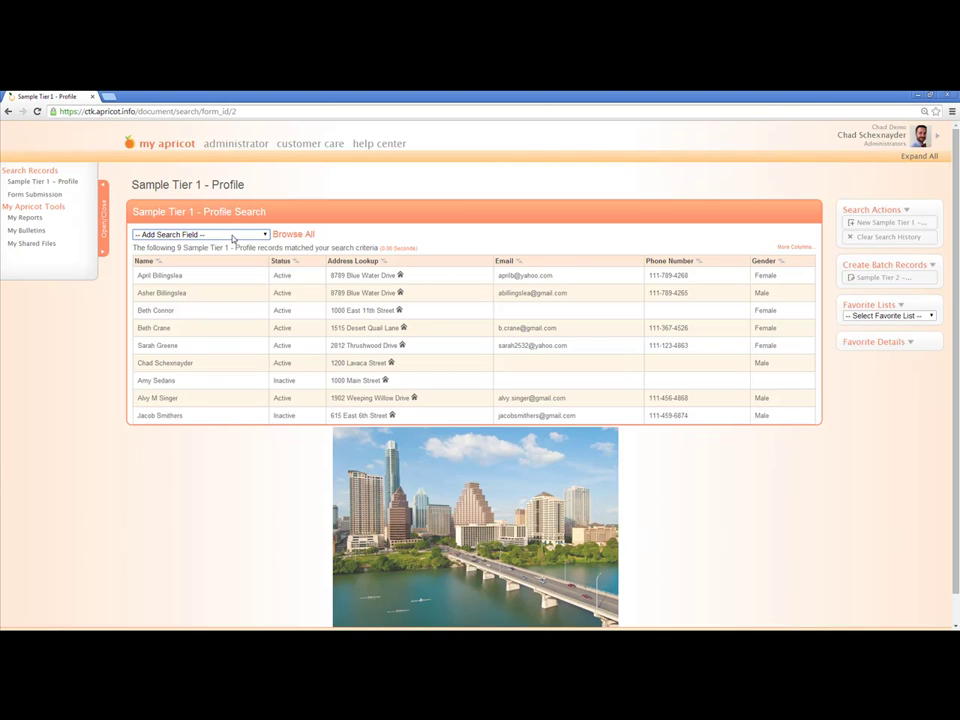
pyautogui.click(233, 236)
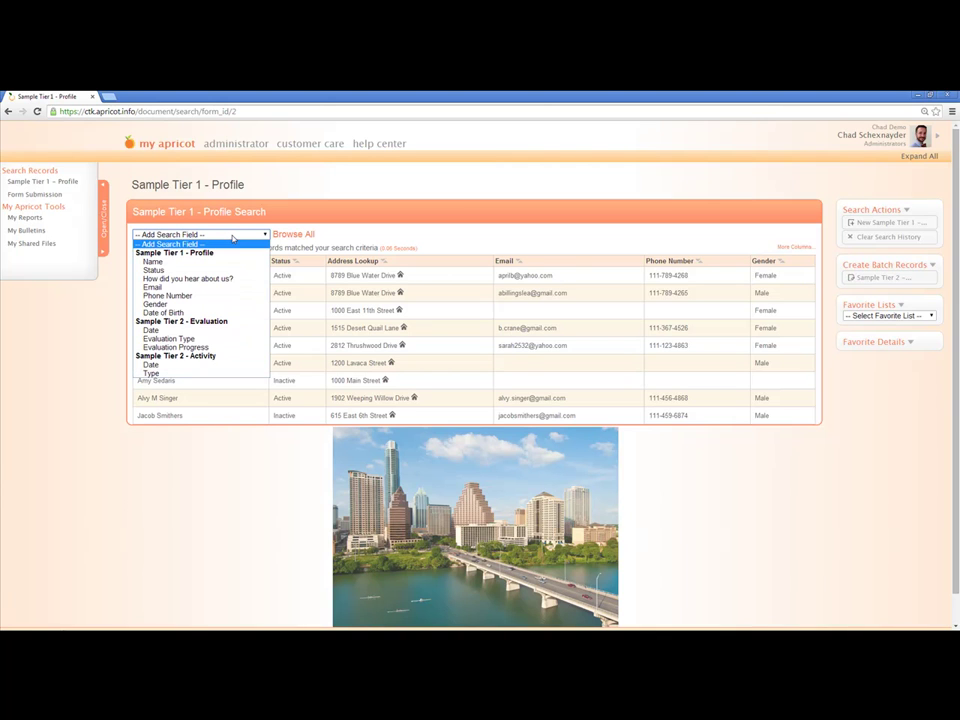
pyautogui.click(216, 262)
pyautogui.click(206, 268)
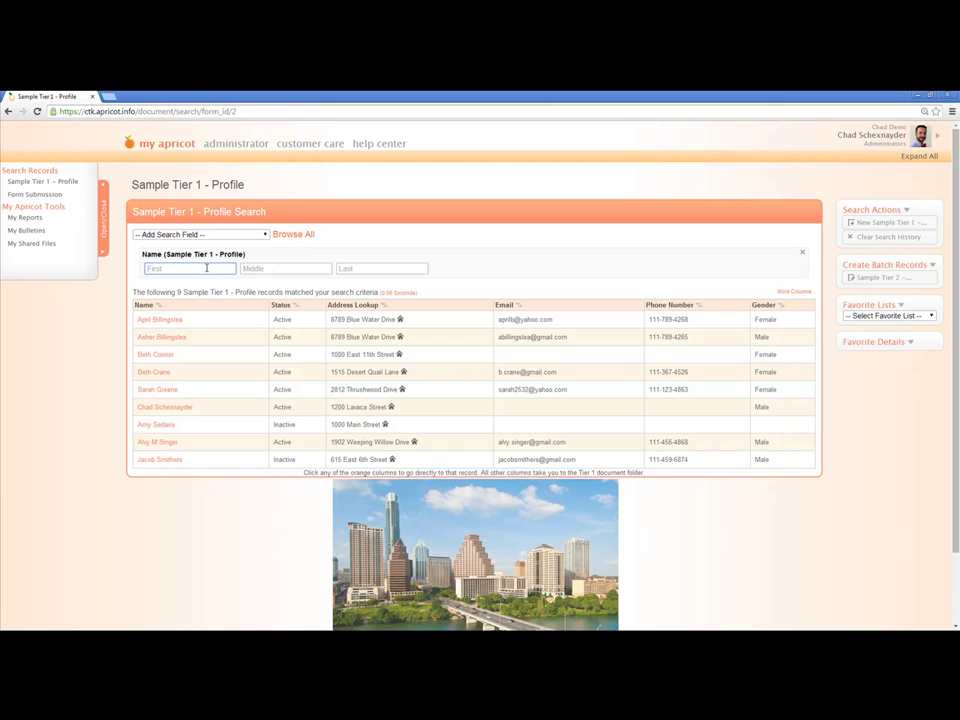
pyautogui.write('Chad')
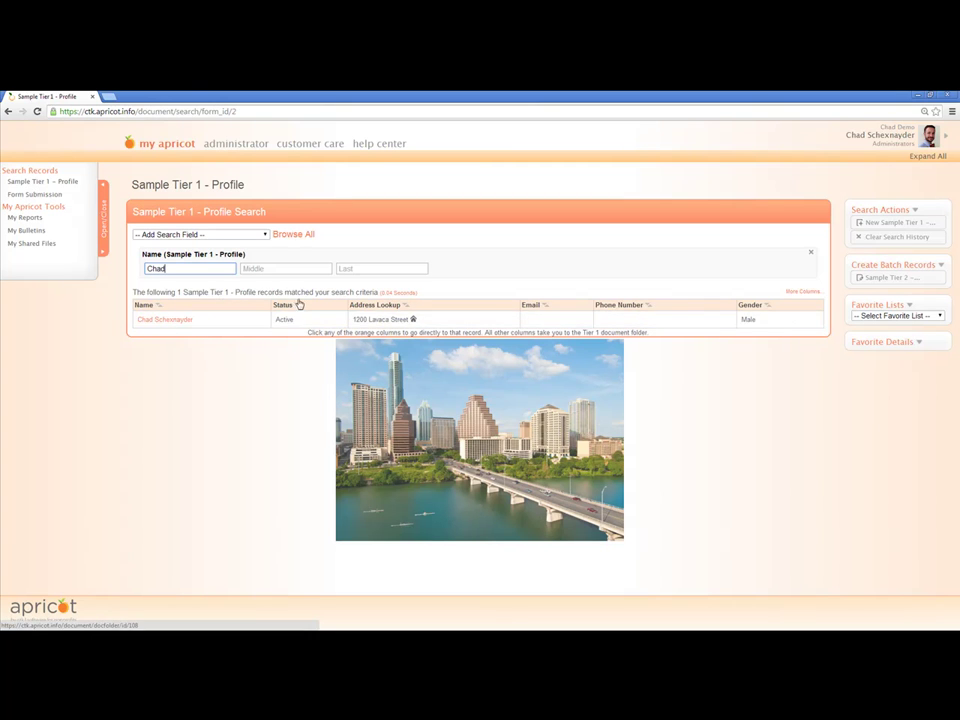
# Review the matching profile record, and expand the Sample Tier 2 Evaluation and Activity lists in its document folder.
pyautogui.click(170, 322)
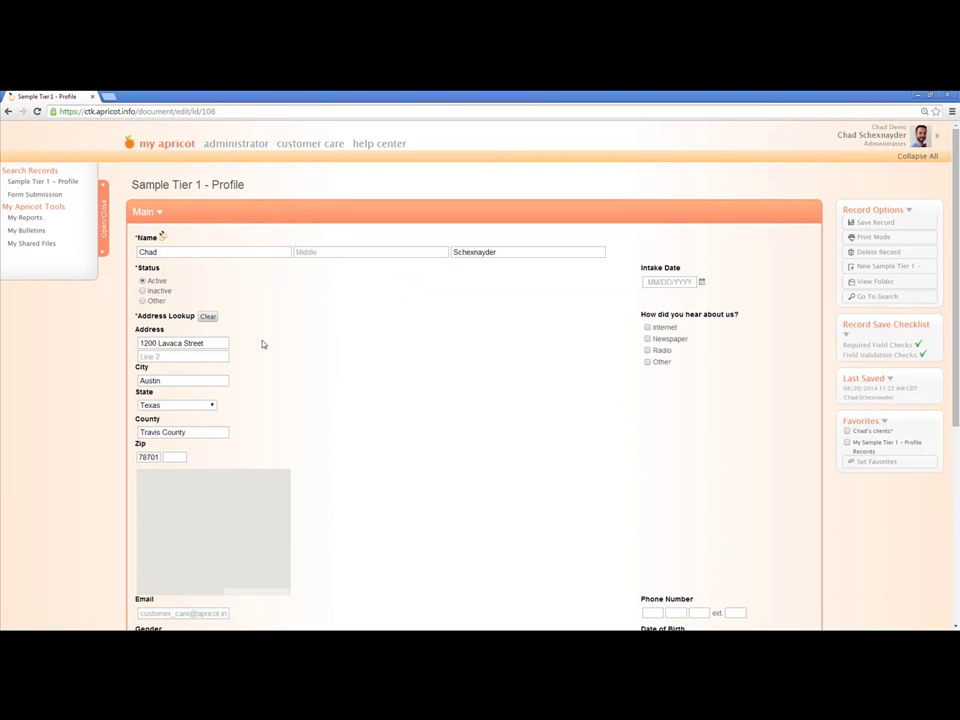
pyautogui.scroll(-3, 367, 374)
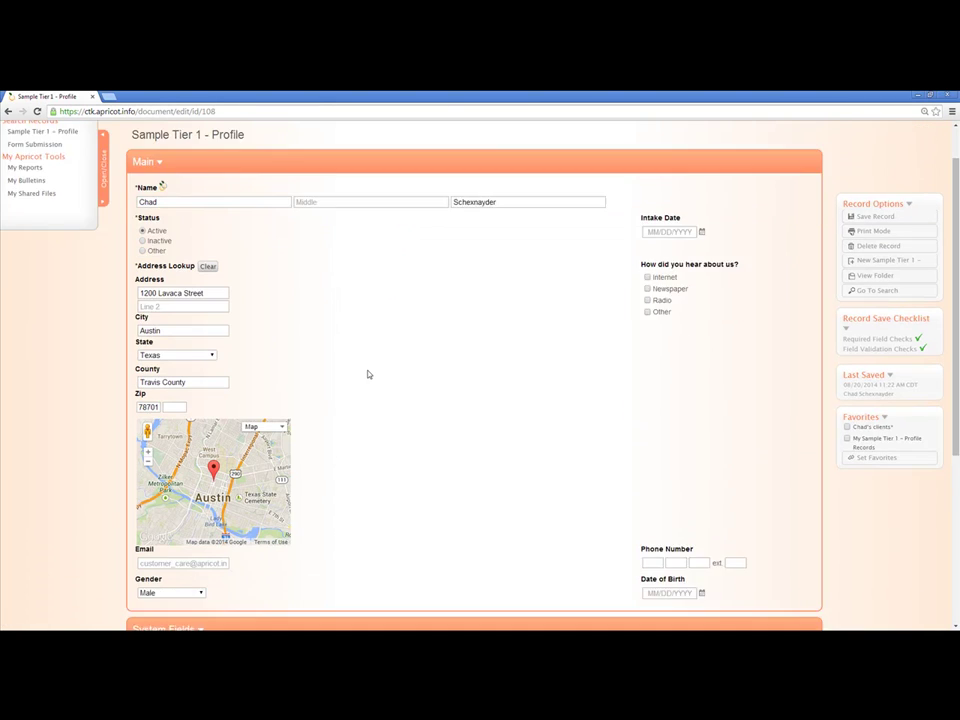
pyautogui.scroll(3, 367, 374)
pyautogui.scroll(-1, 367, 374)
pyautogui.scroll(1, 370, 372)
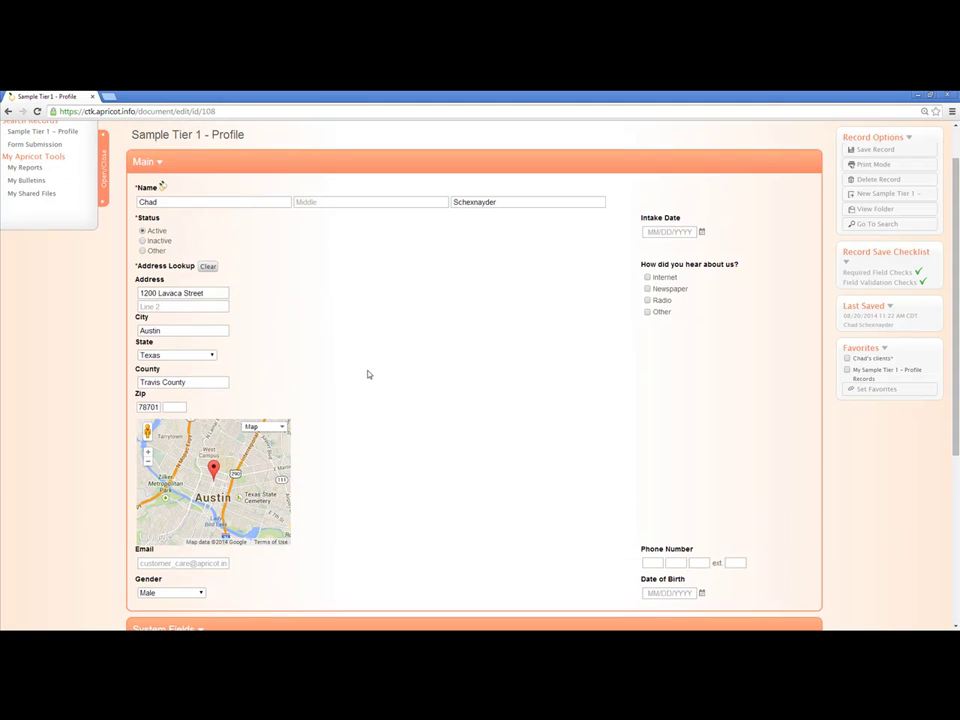
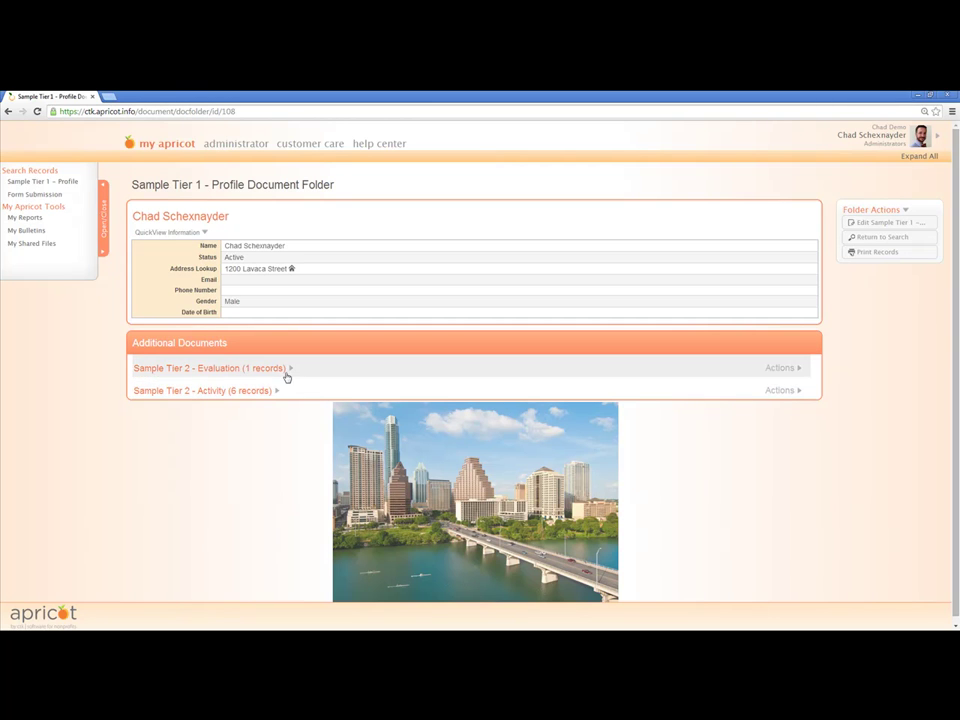
pyautogui.click(292, 369)
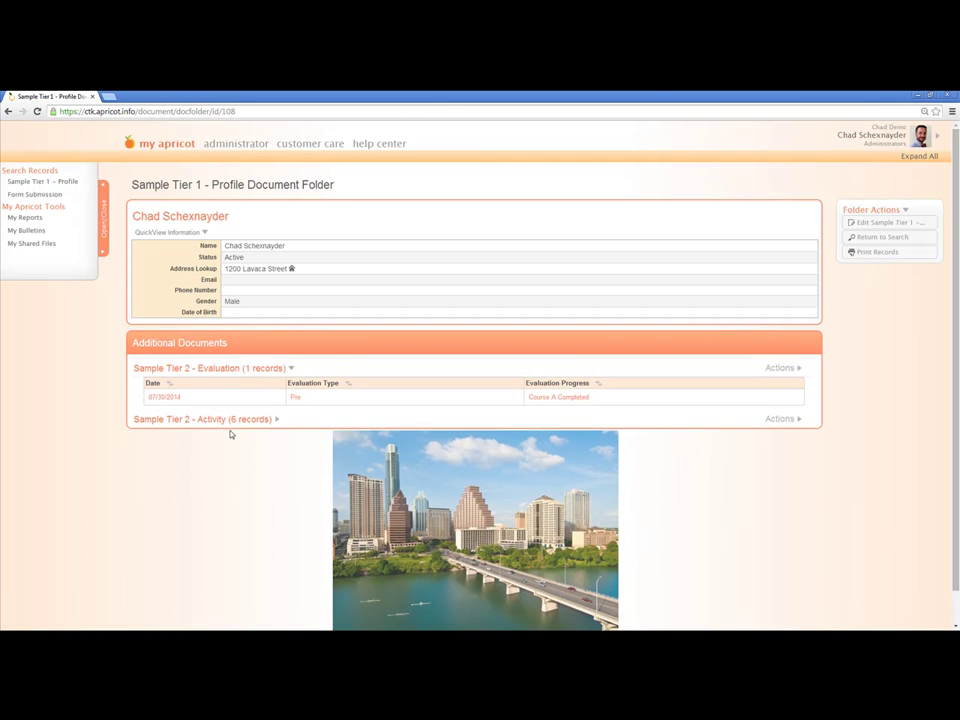
pyautogui.click(277, 421)
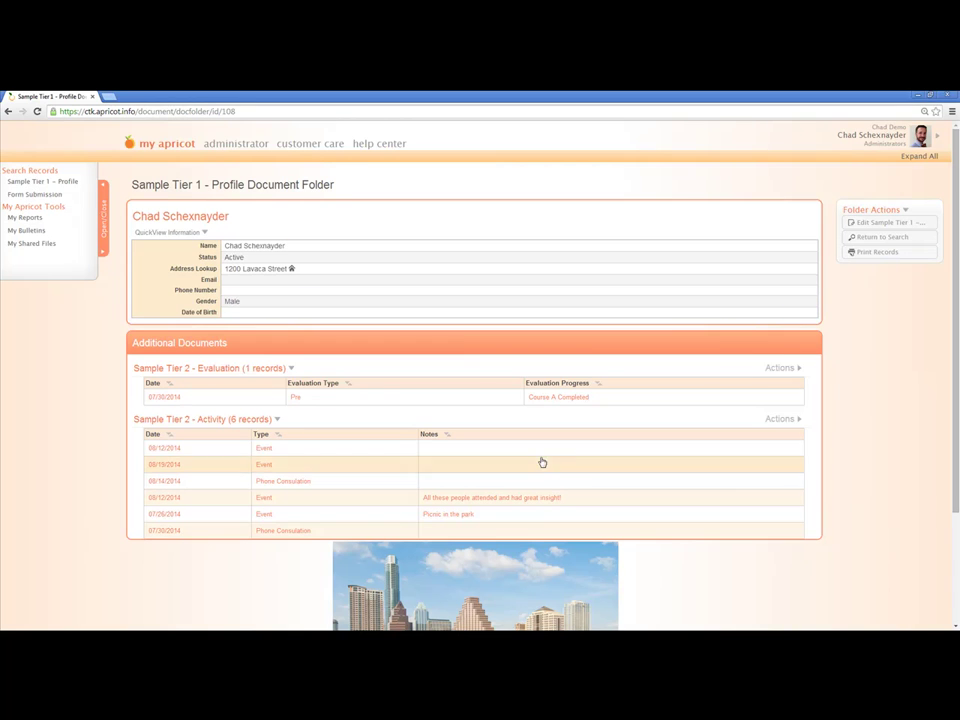
# Create a new Sample Tier 2 - Activity record in the folder, dated 08/21/2014 with type Event.
pyautogui.click(777, 421)
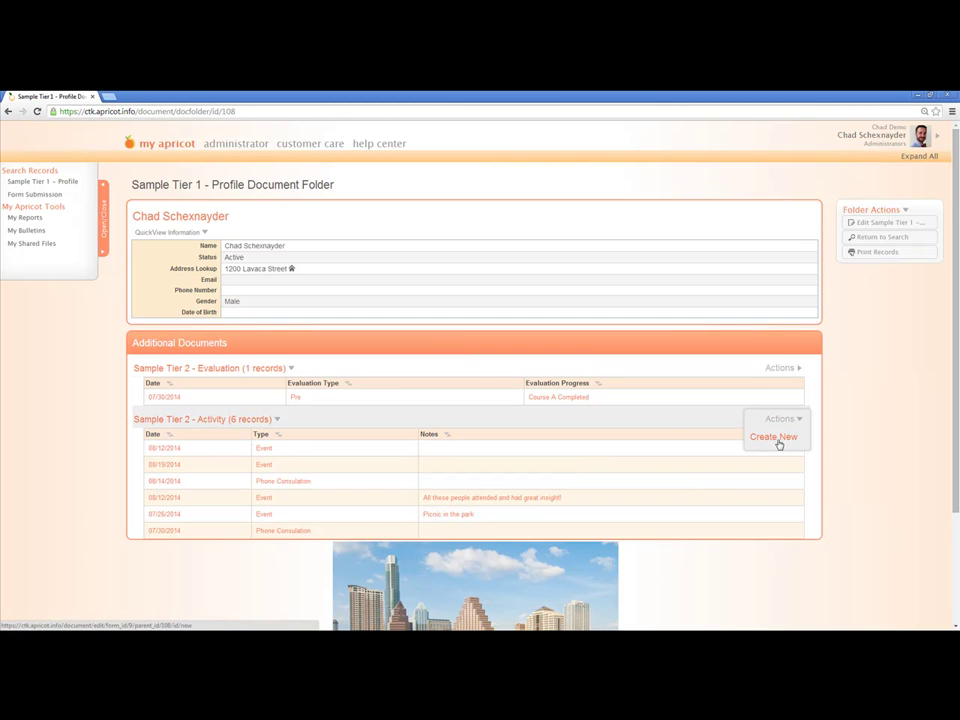
pyautogui.click(777, 438)
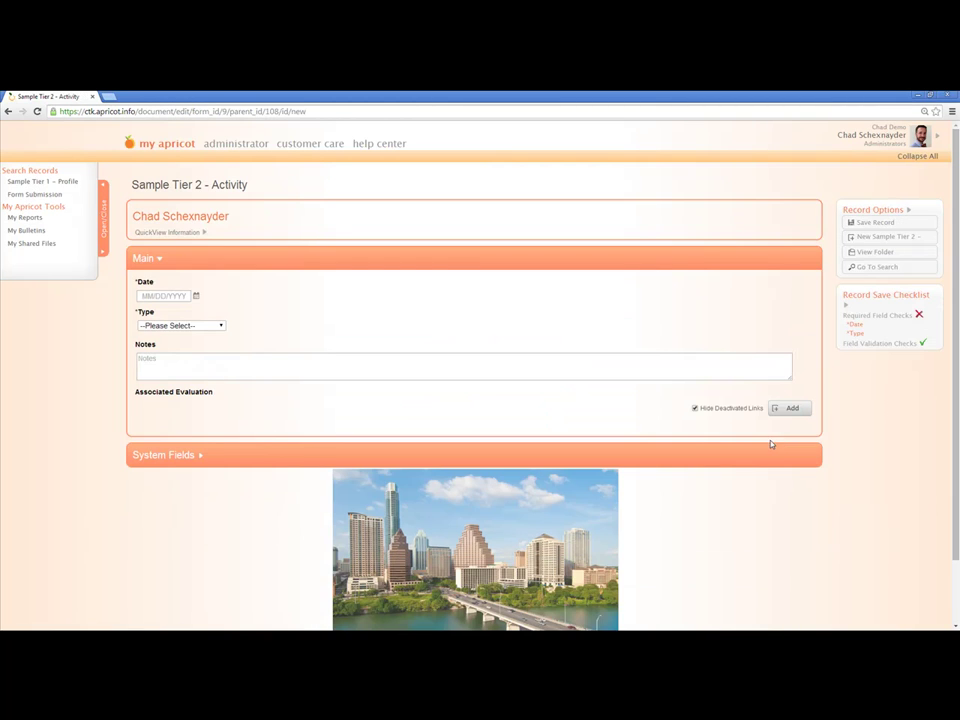
pyautogui.click(197, 299)
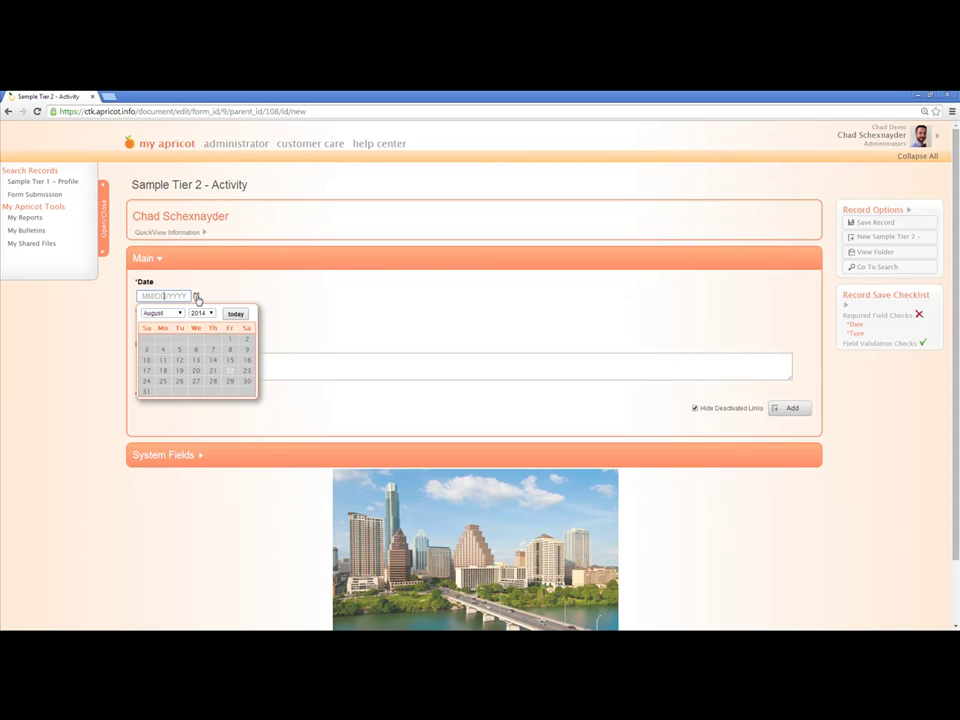
pyautogui.click(213, 371)
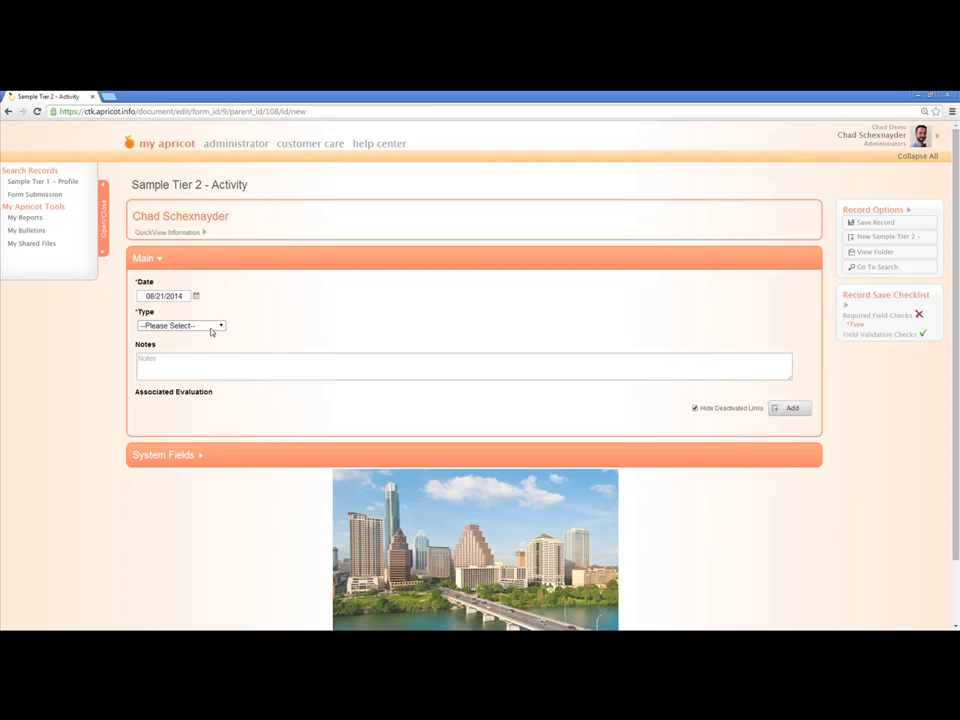
pyautogui.click(210, 327)
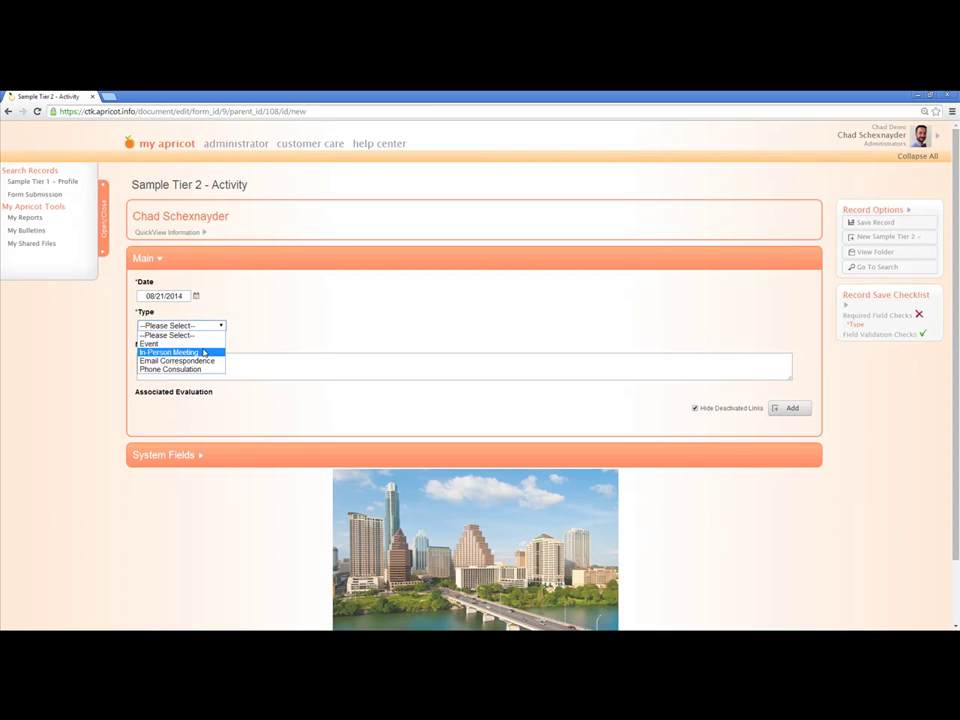
pyautogui.click(204, 344)
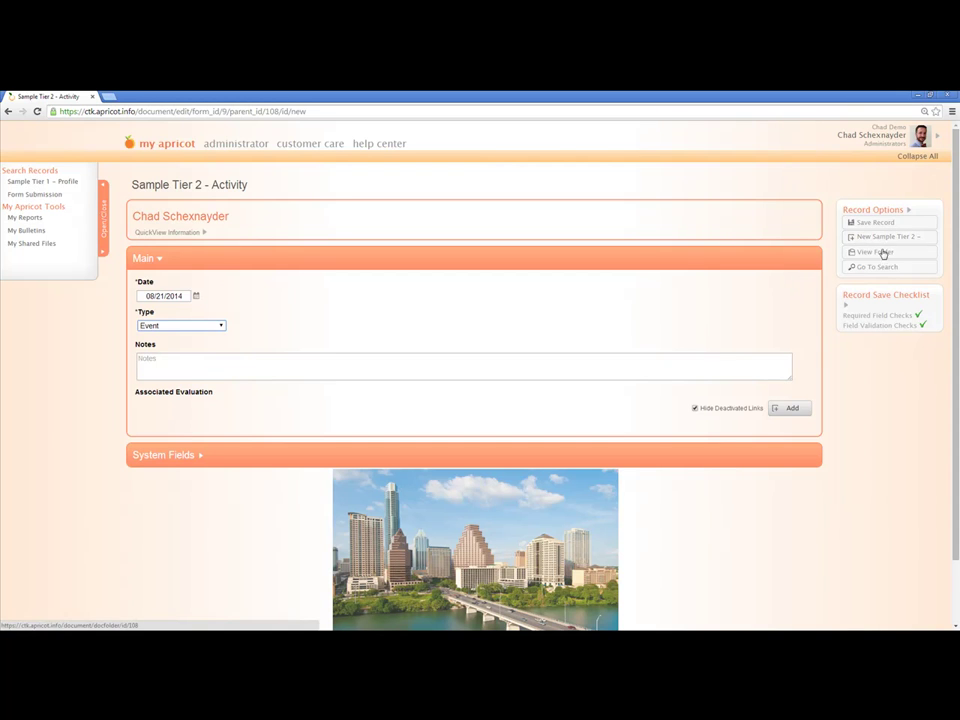
# Save the activity record and view it in the document folder's Activity list.
pyautogui.click(857, 222)
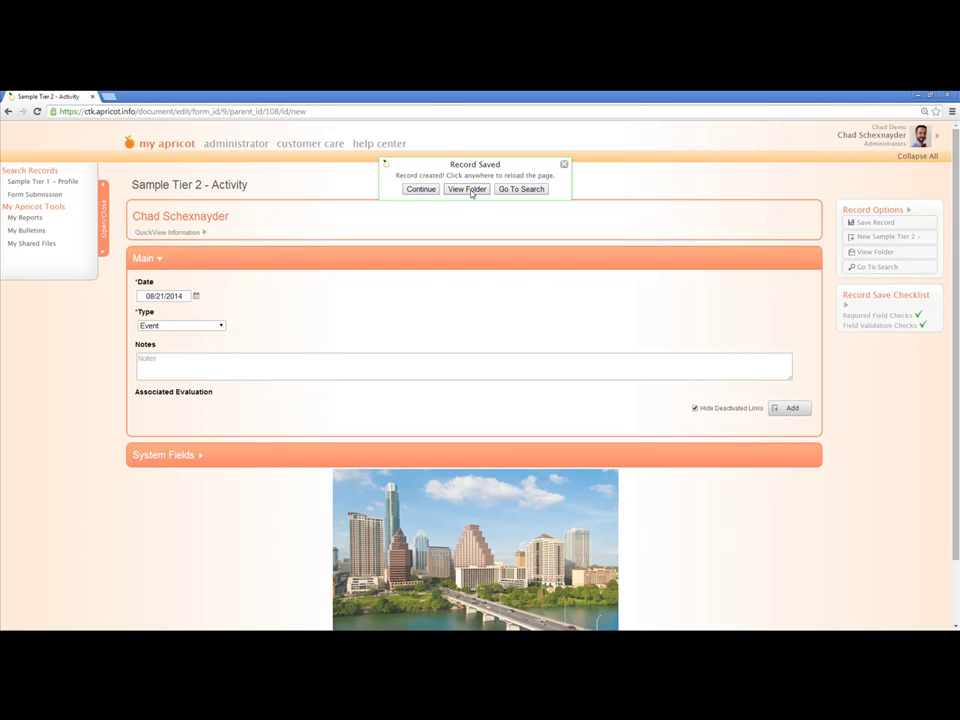
pyautogui.click(469, 191)
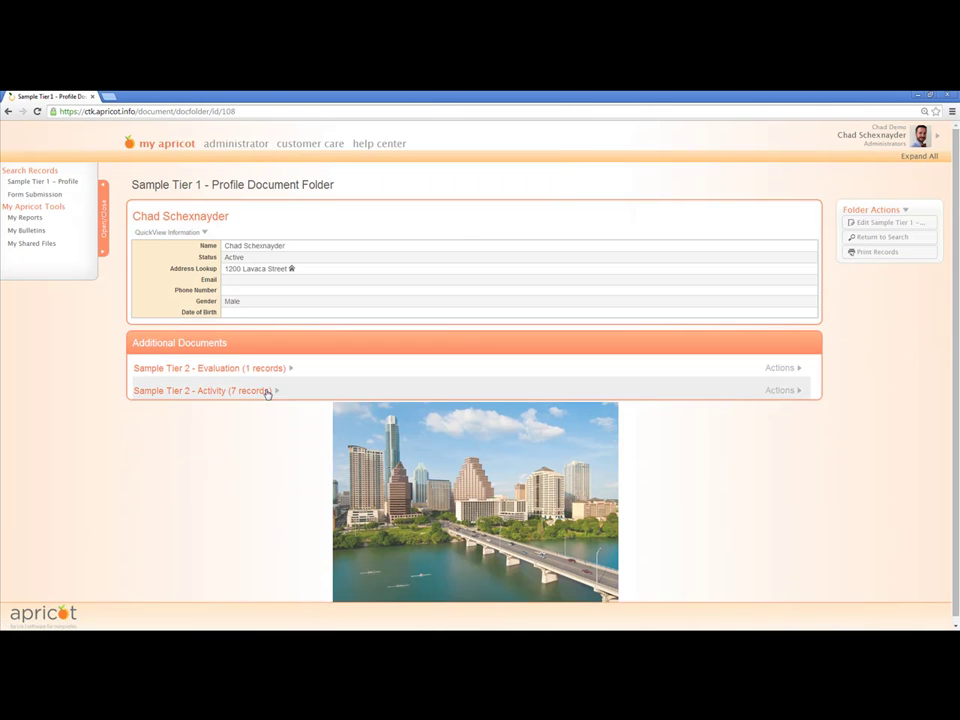
pyautogui.click(276, 391)
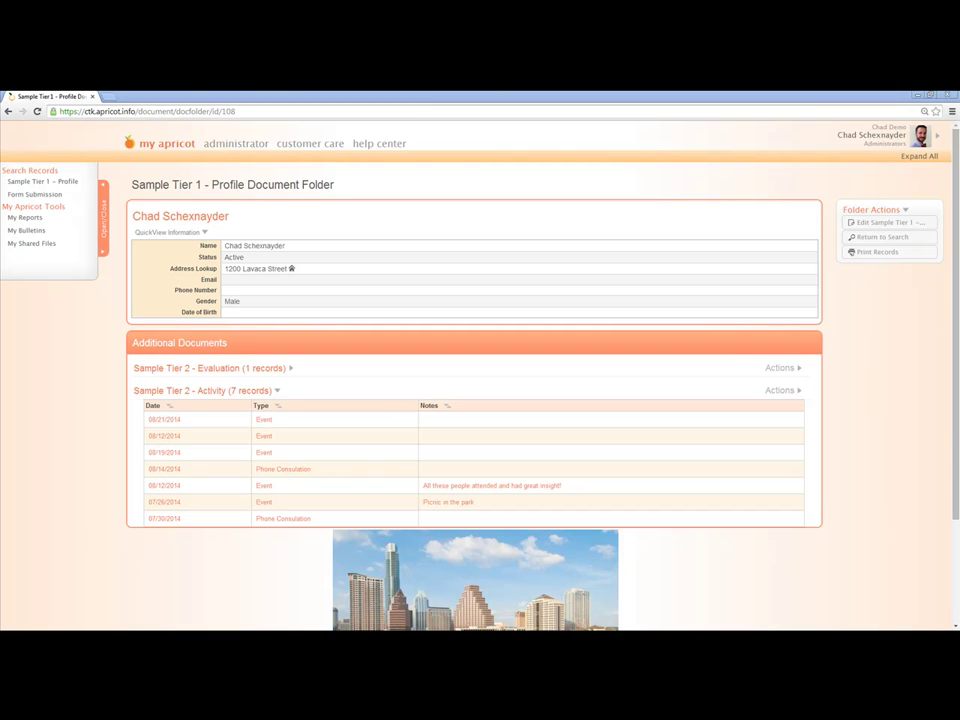
# Return to the Sample Tier 1 - Profile search and clear the search history.
pyautogui.click(861, 238)
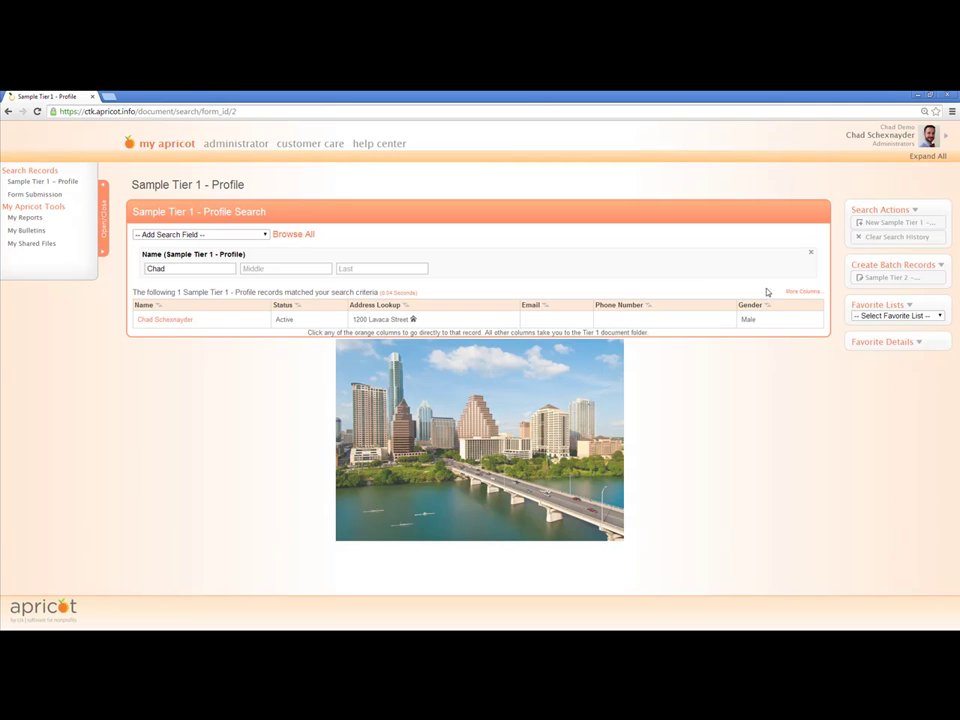
pyautogui.click(897, 237)
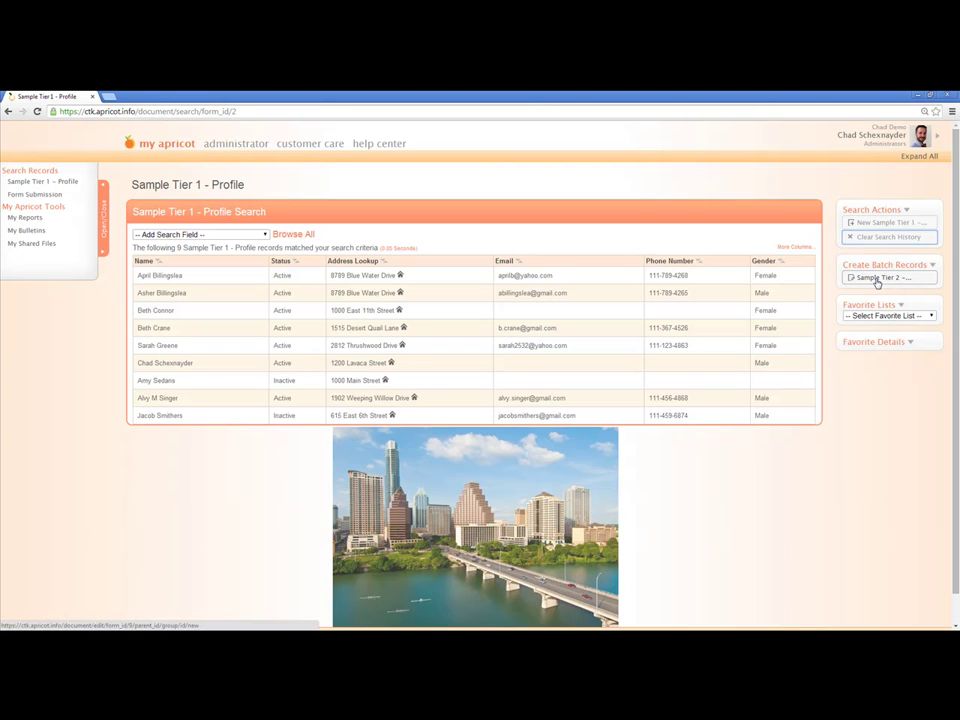
# Start a batch of Sample Tier 2 activity records dated 08/21/2014 with type In-Person Meeting.
pyautogui.click(884, 279)
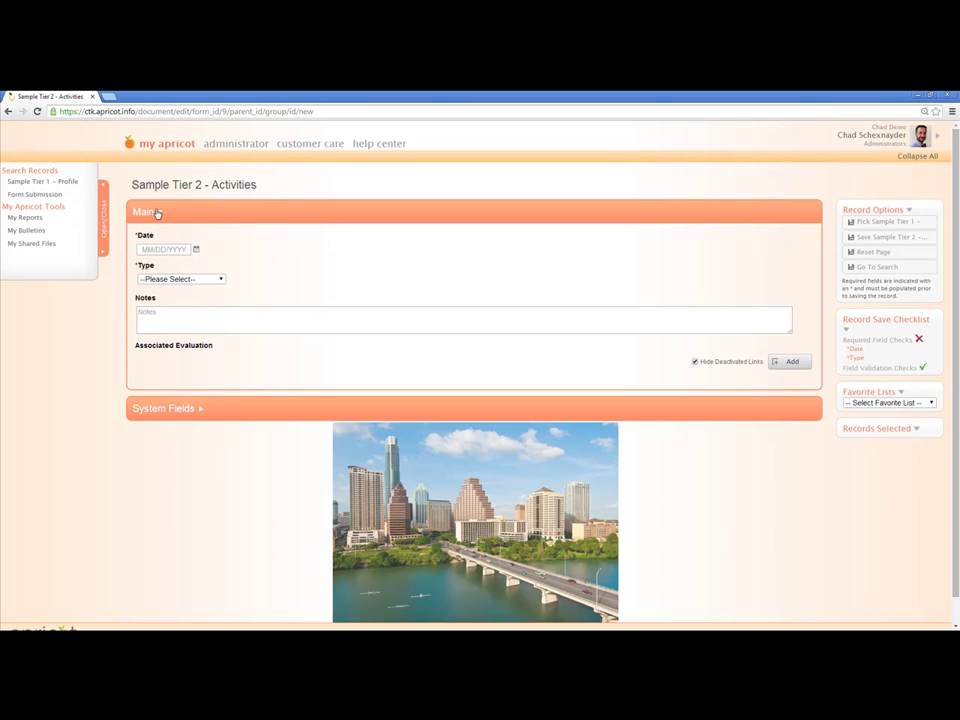
pyautogui.click(197, 250)
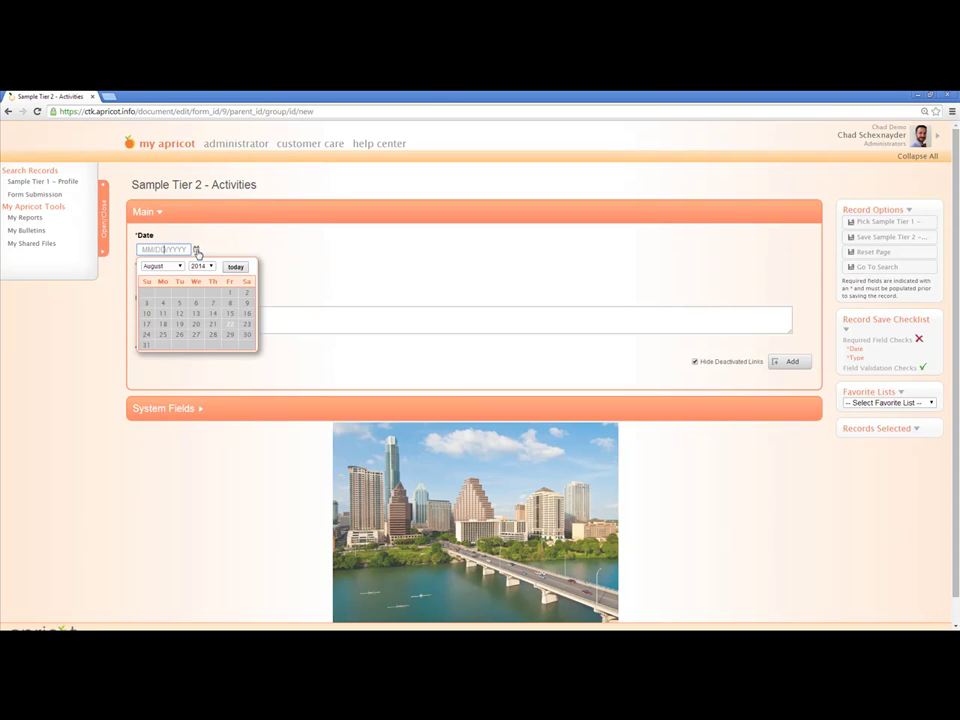
pyautogui.click(218, 326)
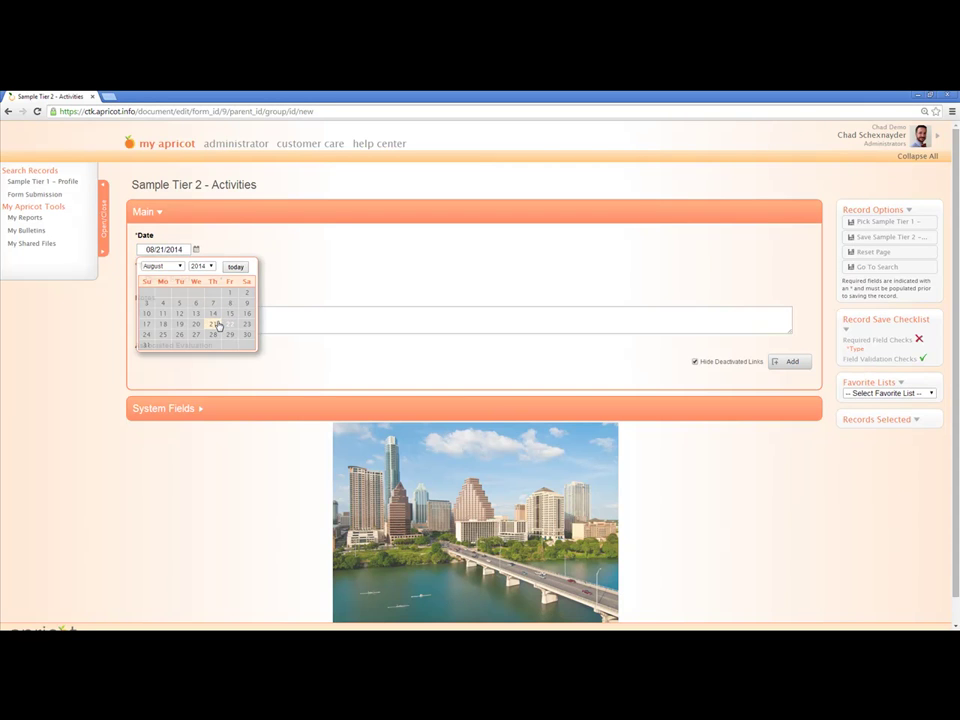
pyautogui.click(190, 279)
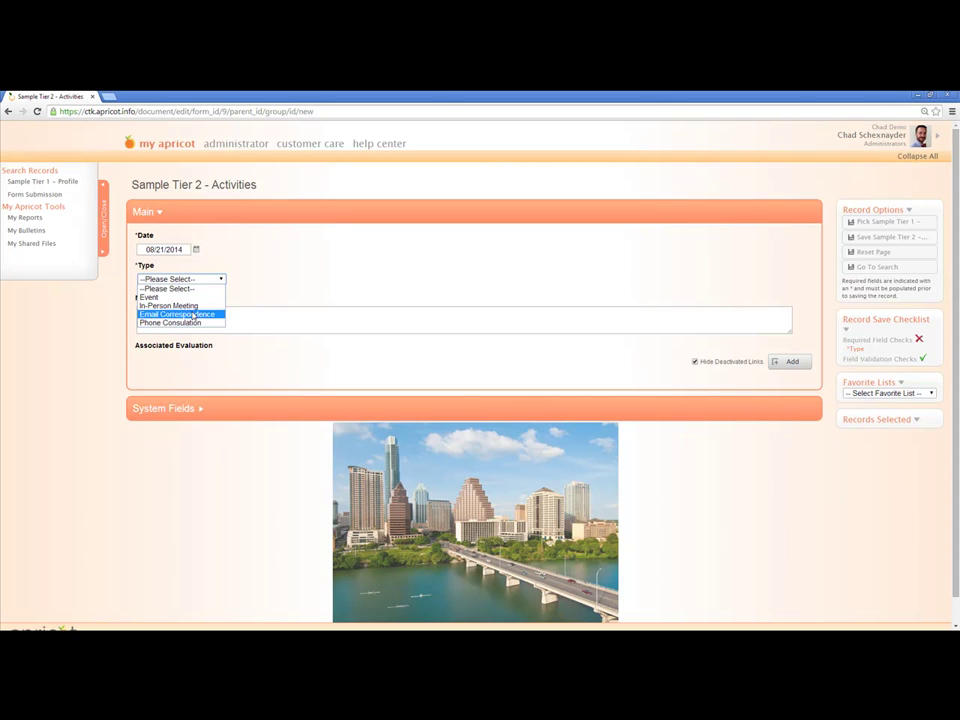
pyautogui.click(192, 305)
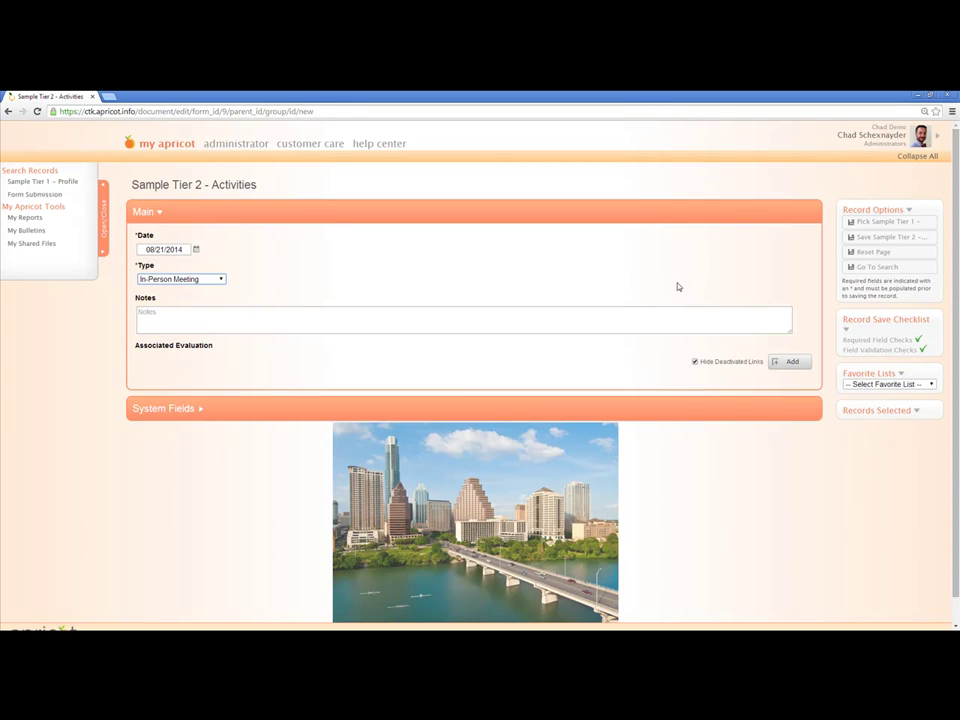
# Select the second through sixth and the ninth listed Tier 1 profiles for the batch, and save the batch activity records.
pyautogui.click(887, 222)
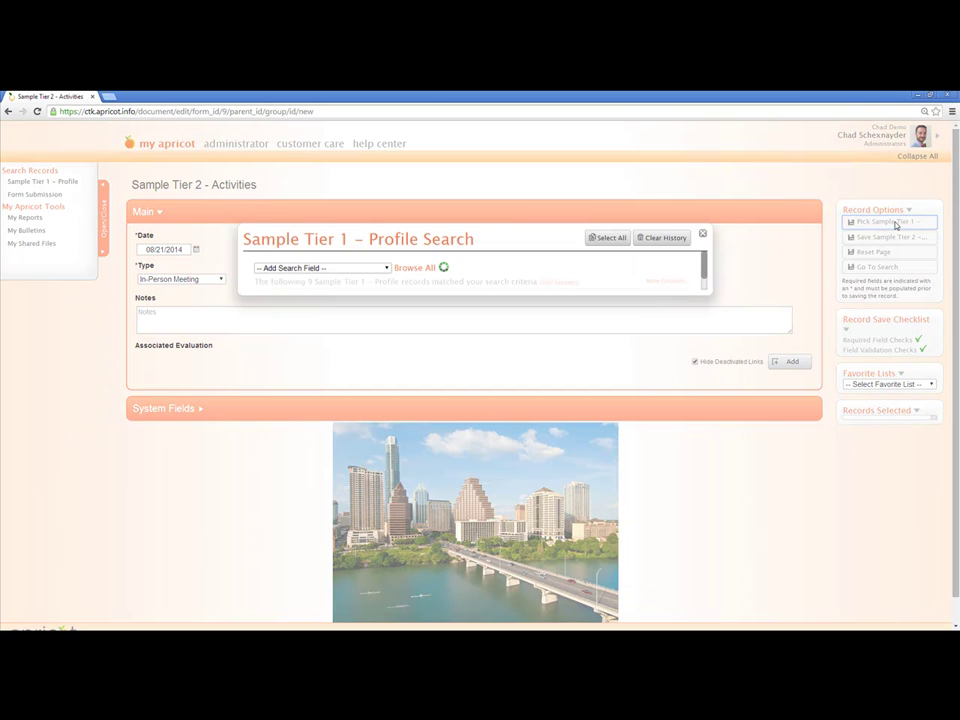
pyautogui.scroll(-1, 619, 353)
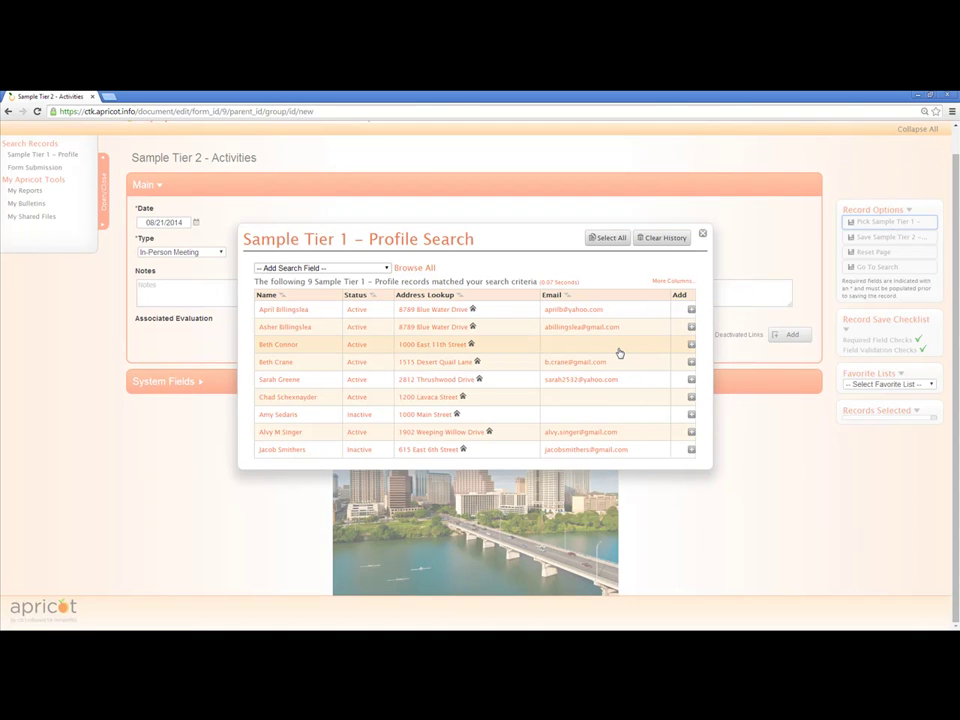
pyautogui.scroll(1, 619, 353)
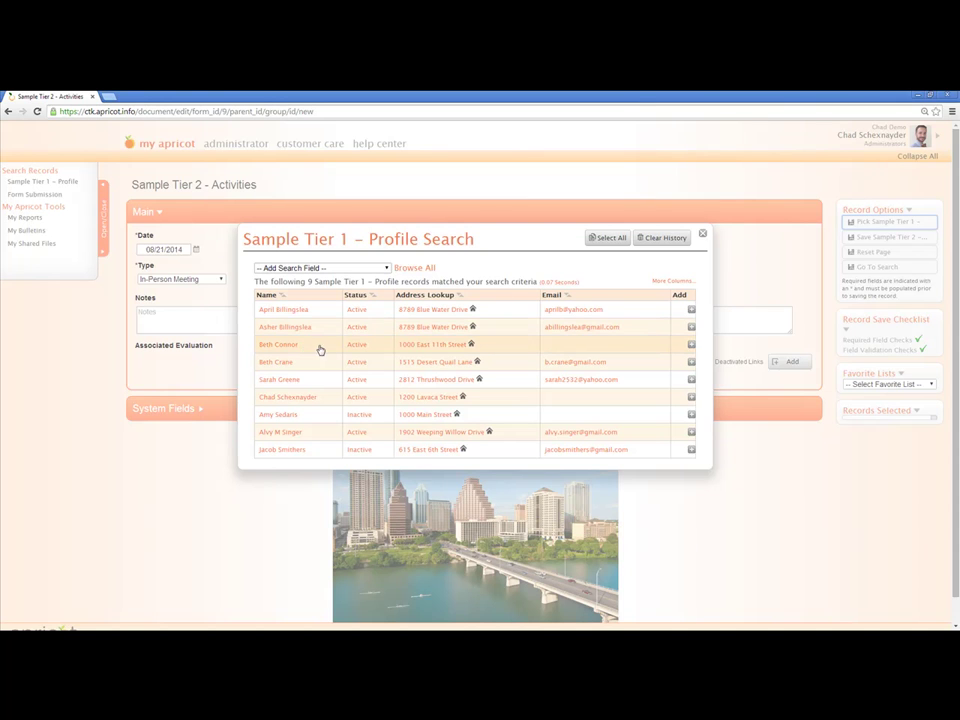
pyautogui.click(690, 345)
pyautogui.click(690, 363)
pyautogui.click(691, 380)
pyautogui.click(691, 398)
pyautogui.click(690, 451)
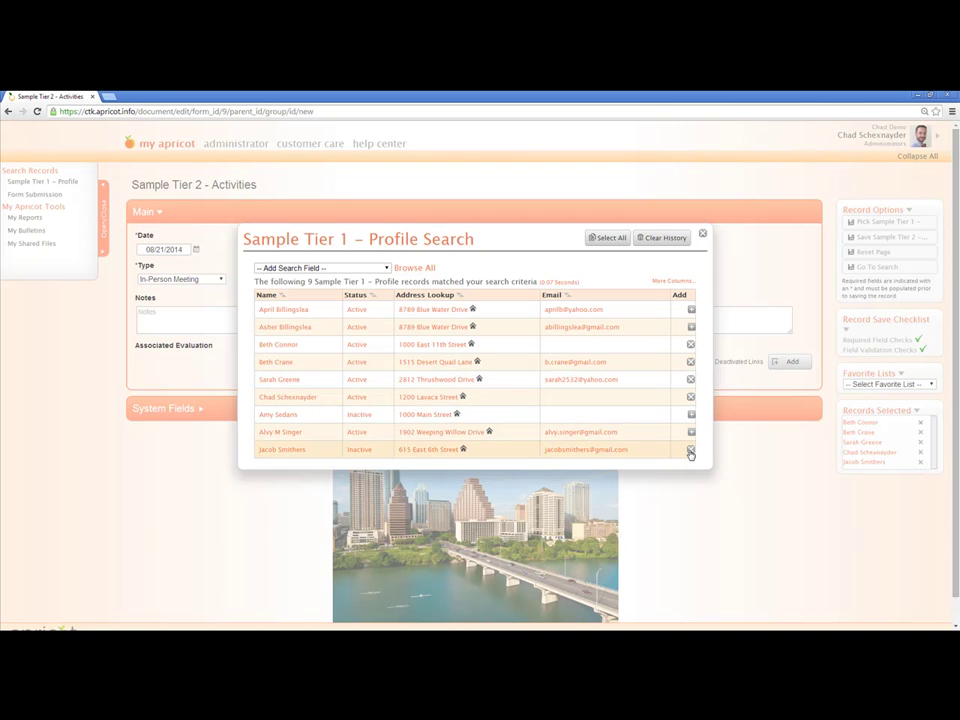
pyautogui.click(691, 329)
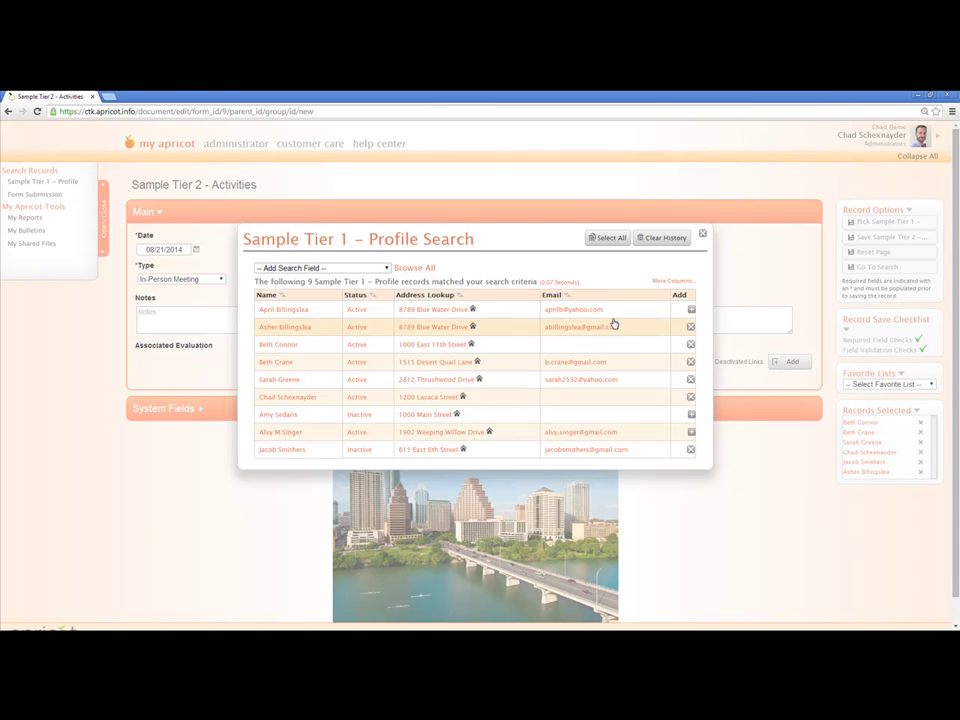
pyautogui.click(690, 331)
pyautogui.click(691, 330)
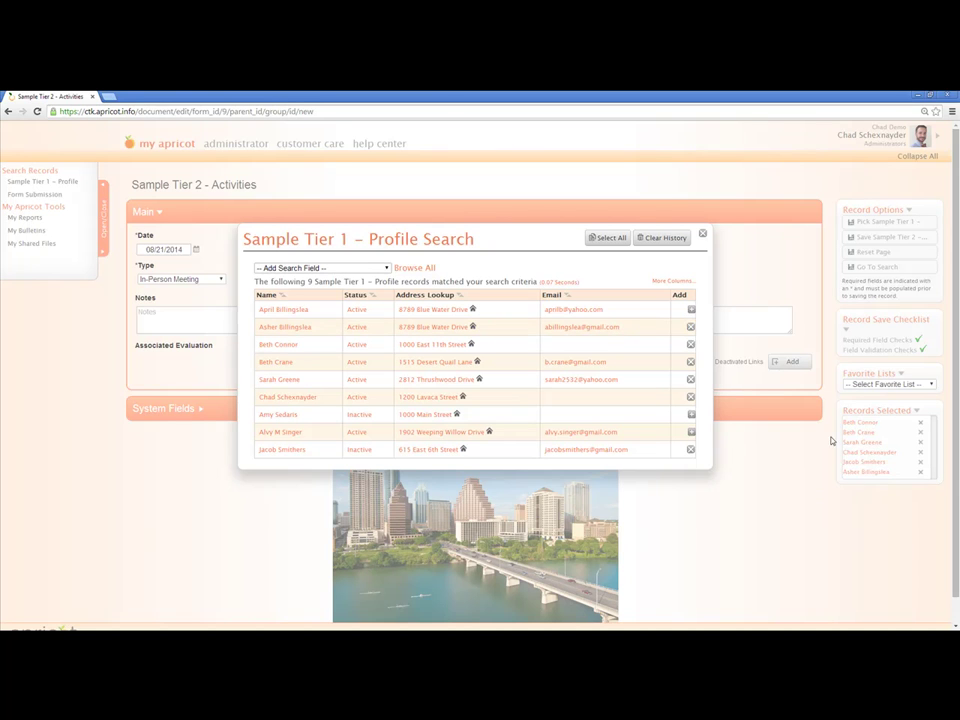
pyautogui.click(703, 237)
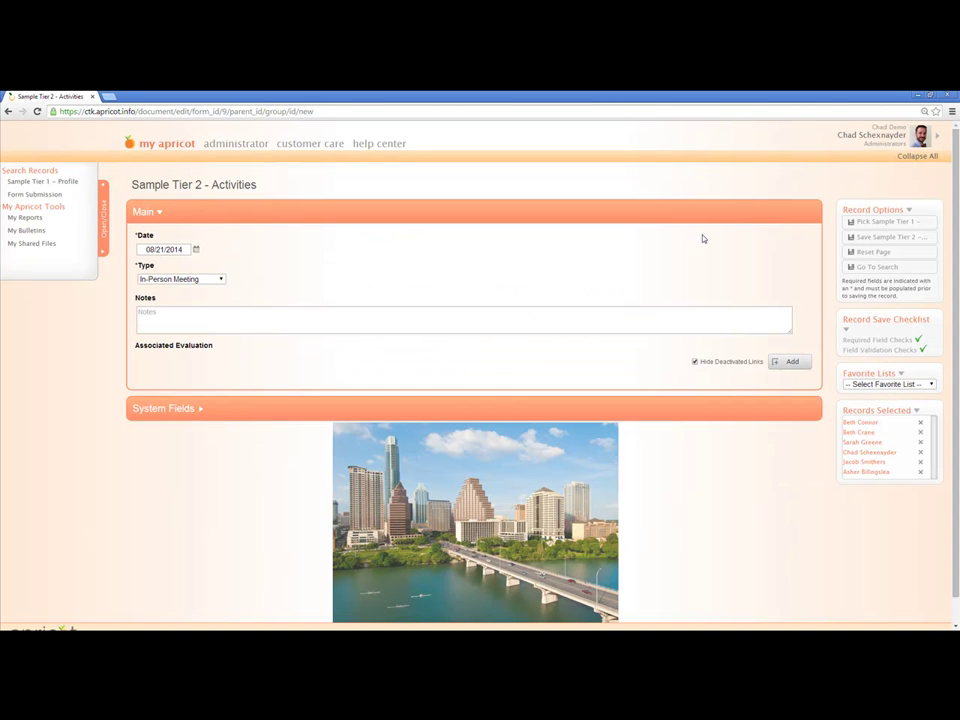
pyautogui.click(867, 237)
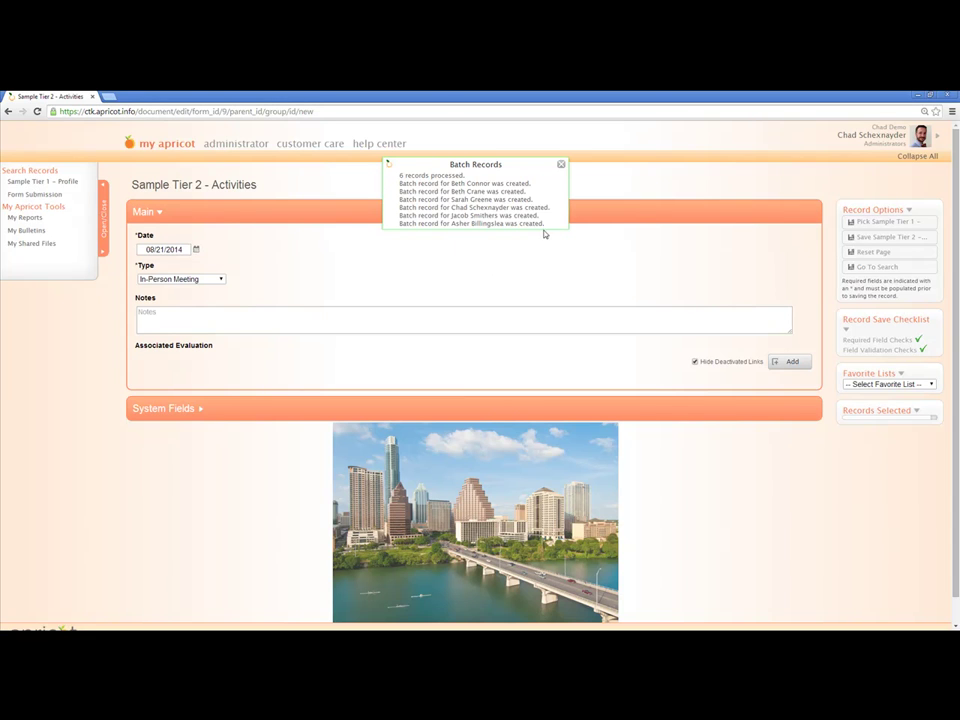
# Return to the Sample Tier 1 - Profile search and create a non-global favorite list named Time Out Tuesday.
pyautogui.click(561, 166)
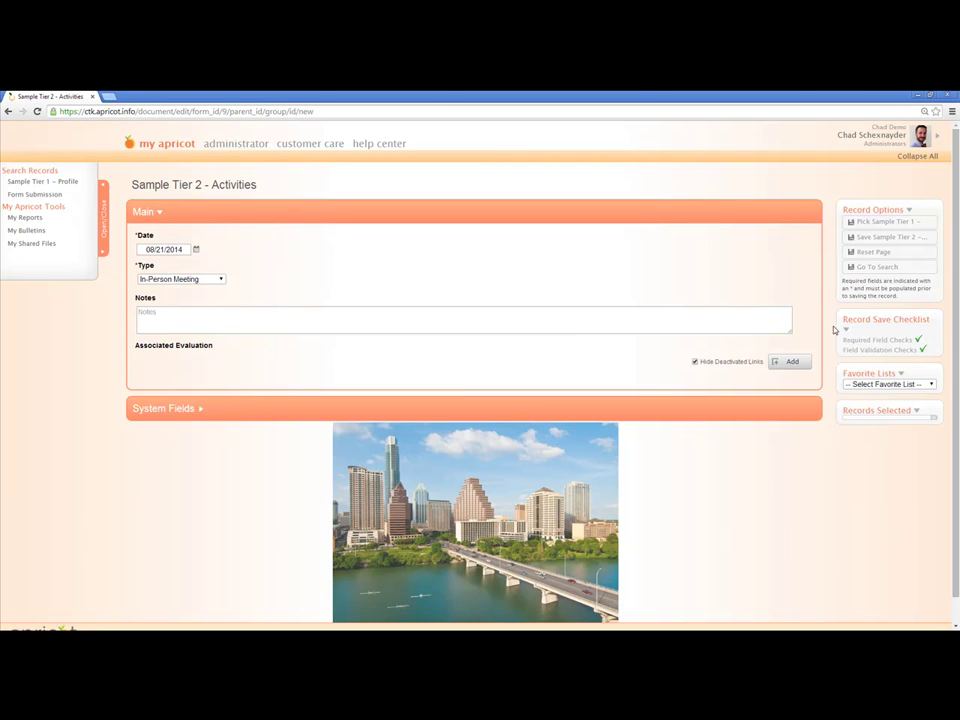
pyautogui.click(867, 268)
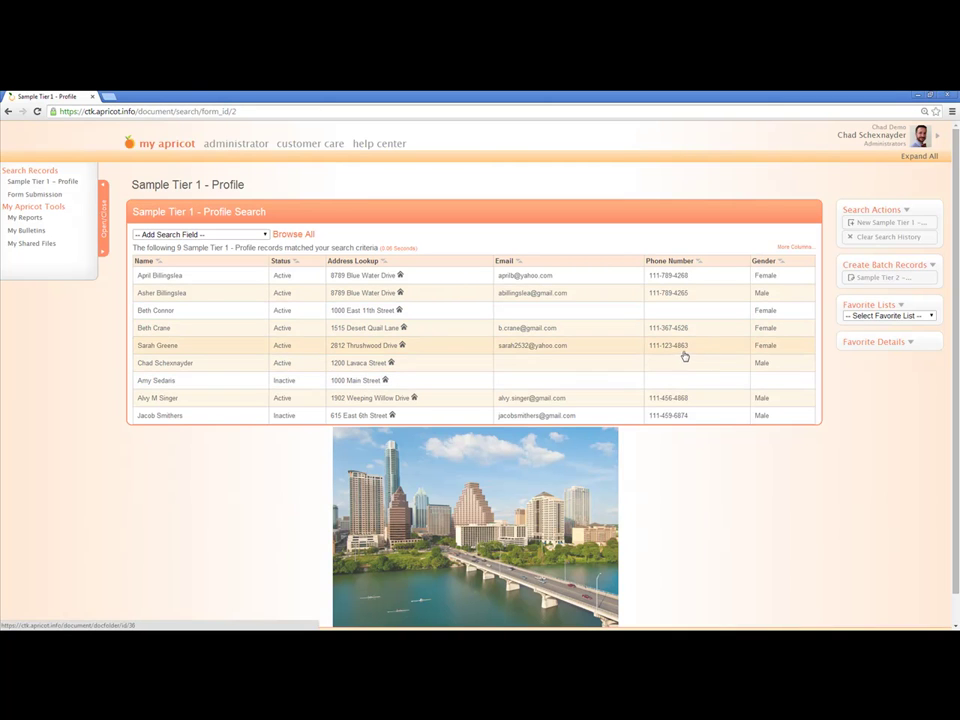
pyautogui.click(876, 317)
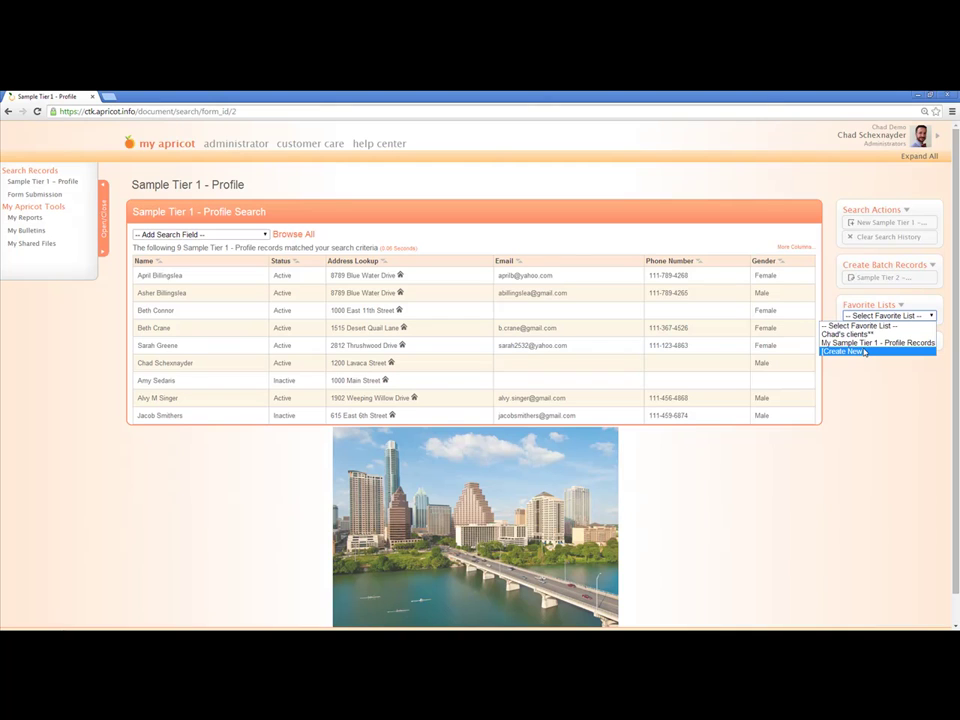
pyautogui.click(864, 352)
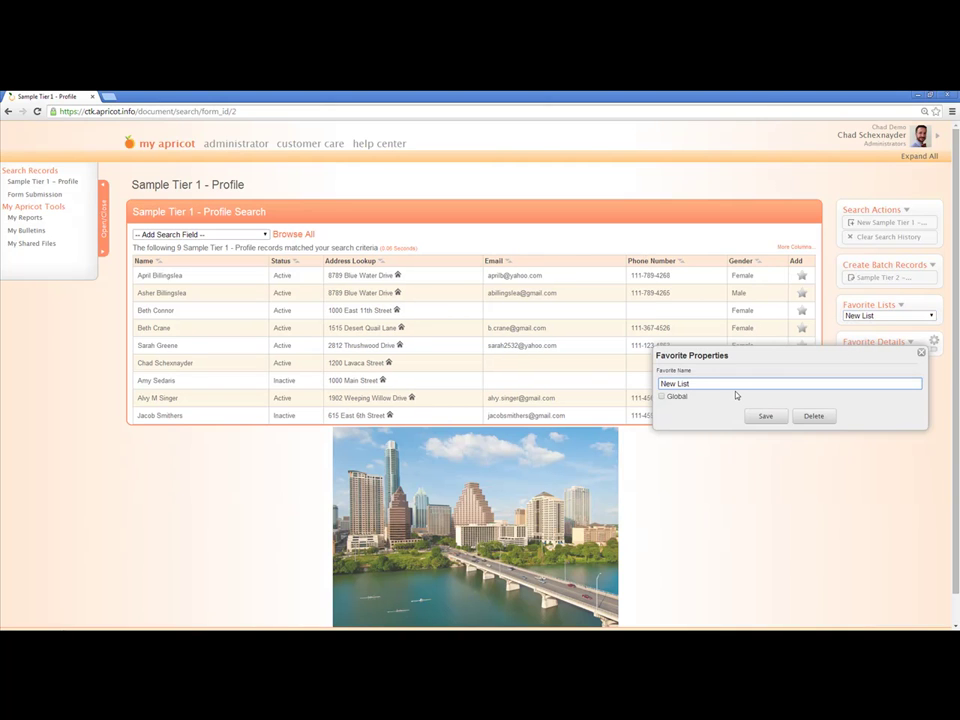
pyautogui.hotkey('ctrl', 'a')
pyautogui.write('Time Out Tuesda')
pyautogui.click(662, 397)
pyautogui.click(662, 397)
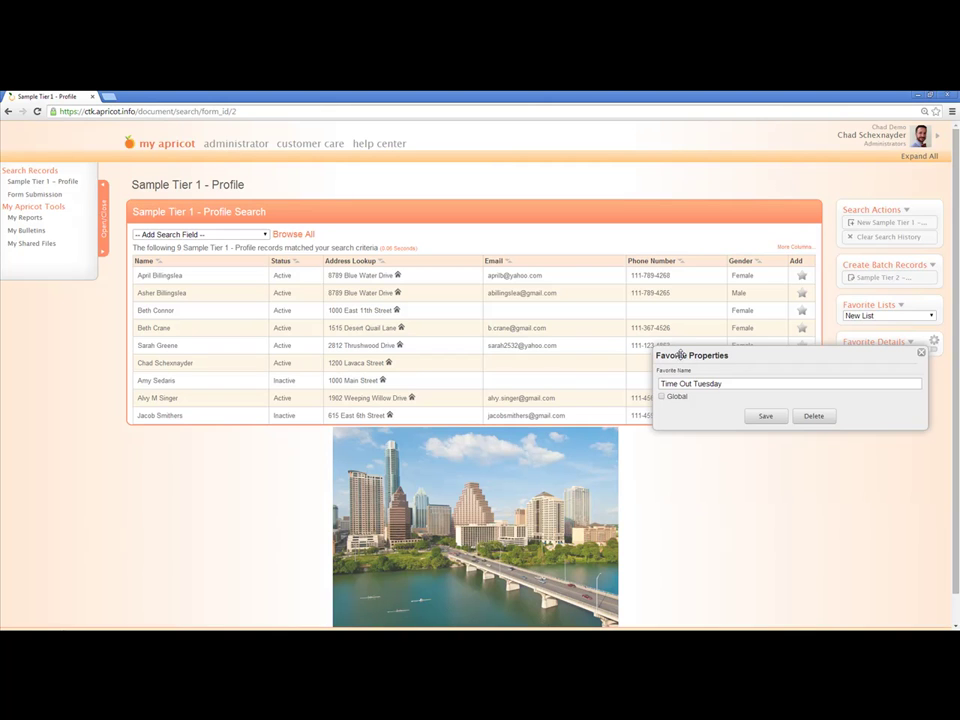
pyautogui.click(762, 418)
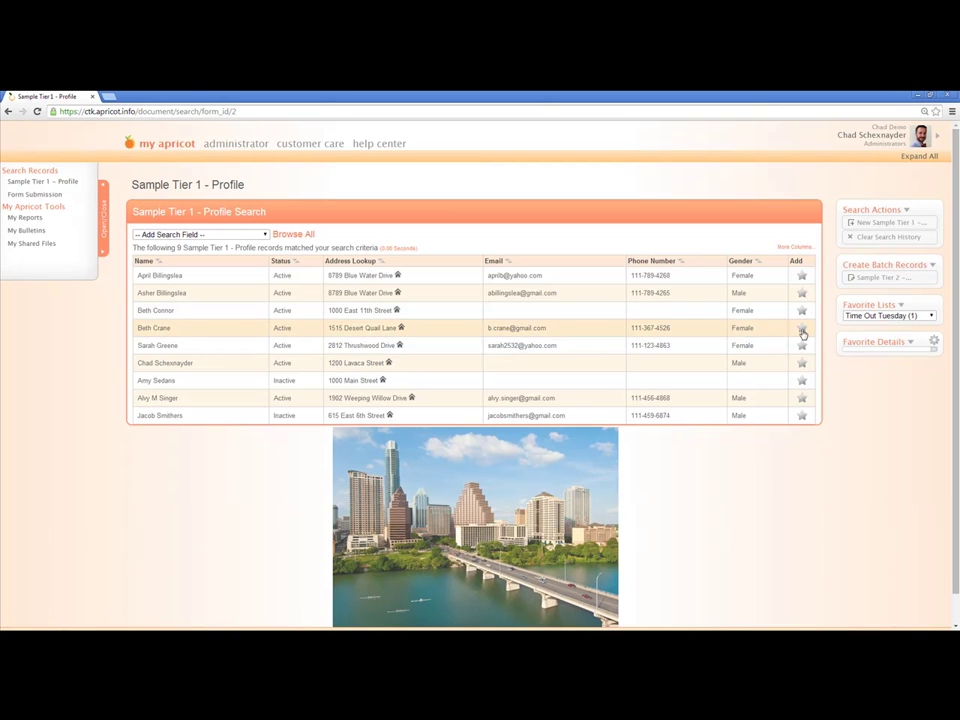
# Add the first, third, fourth, sixth, seventh and eighth listed profiles to the Time Out Tuesday favorite list.
pyautogui.click(802, 277)
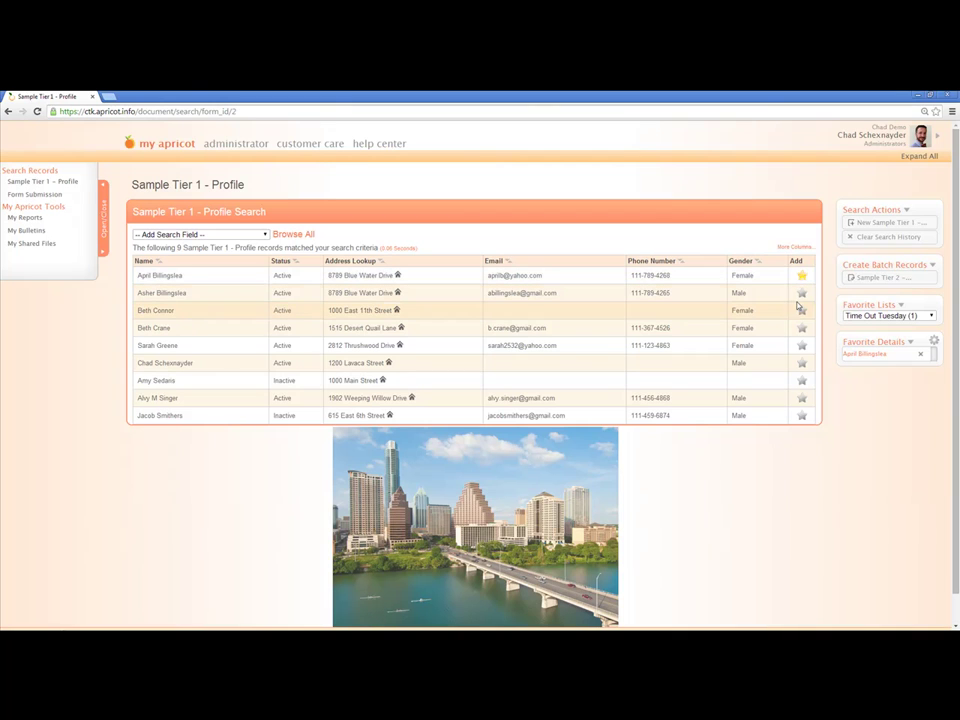
pyautogui.click(803, 310)
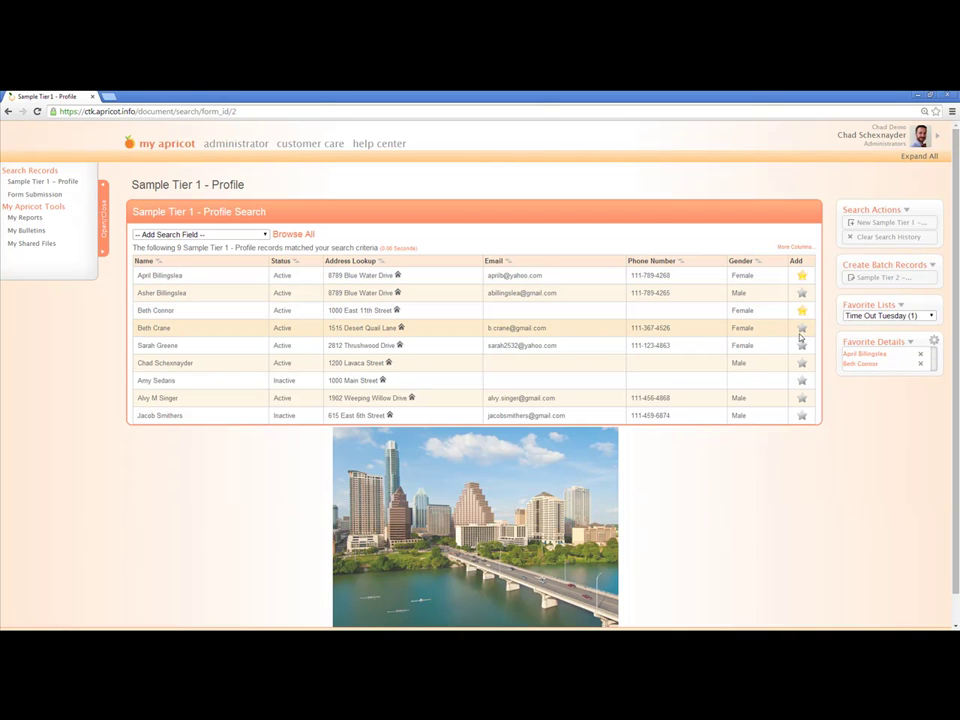
pyautogui.click(802, 329)
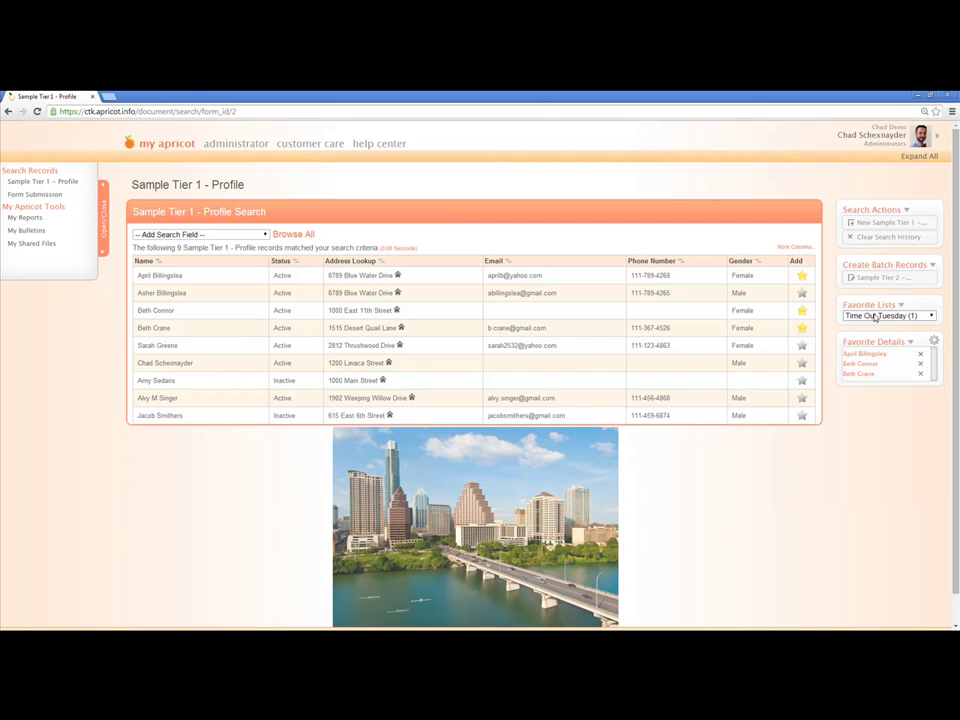
pyautogui.click(802, 366)
pyautogui.click(802, 384)
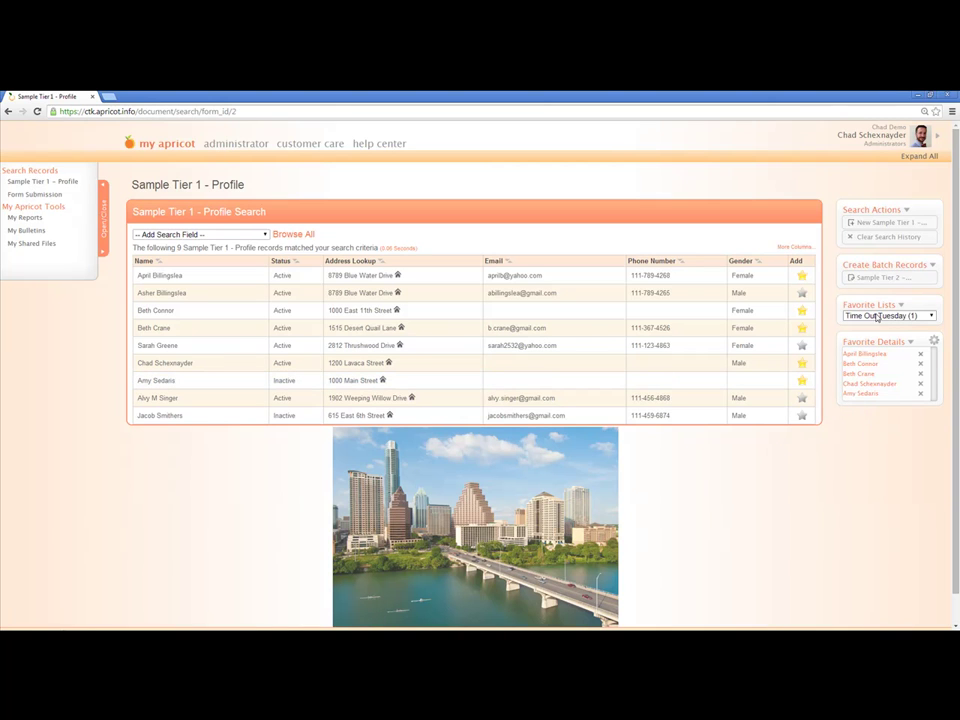
pyautogui.click(802, 399)
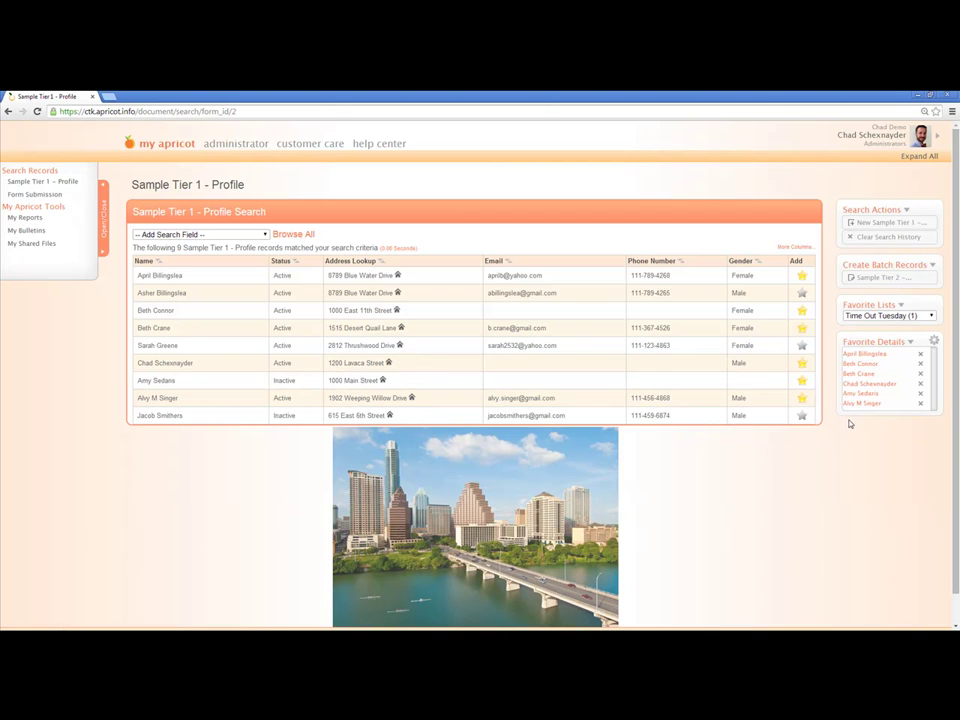
# Check the favorite list's properties, reload the Sample Tier 1 - Profile search and look through the available favorite lists.
pyautogui.click(936, 342)
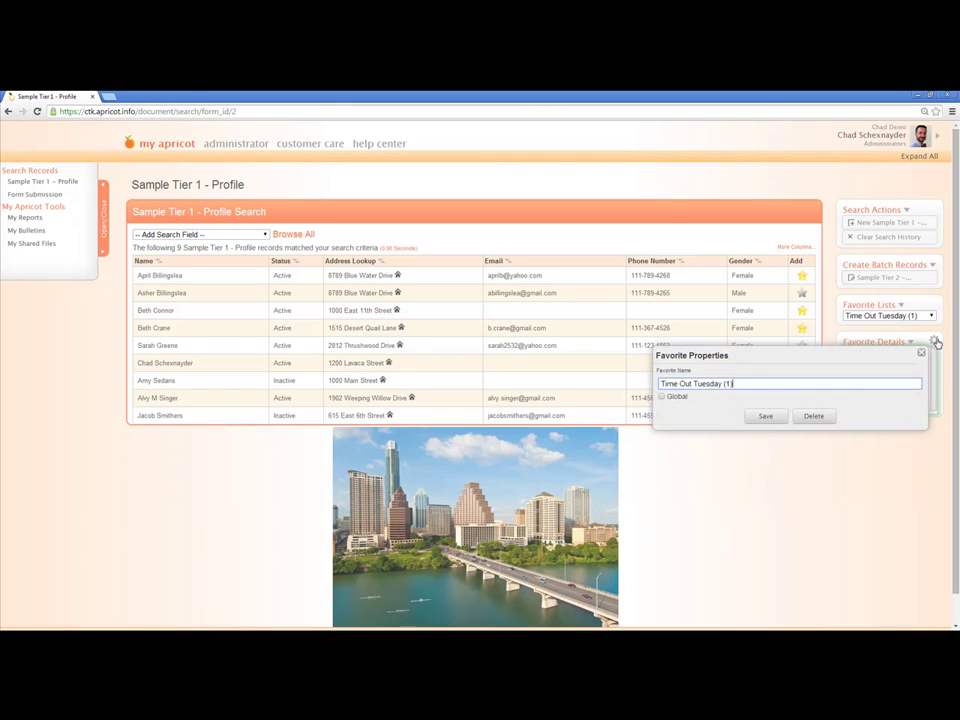
pyautogui.click(893, 317)
pyautogui.click(894, 318)
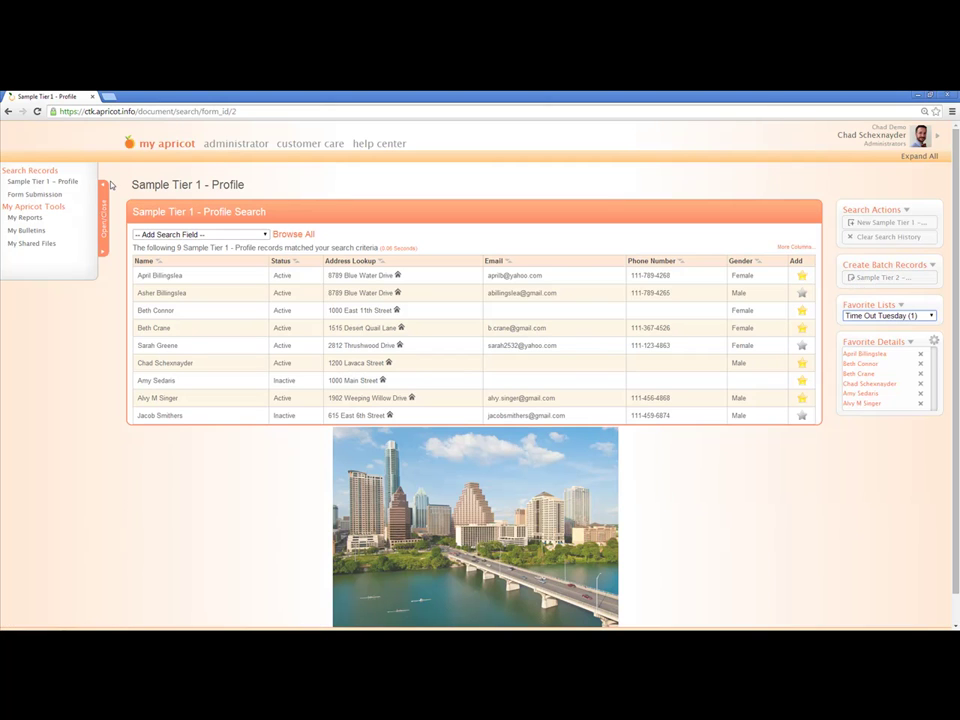
pyautogui.click(58, 183)
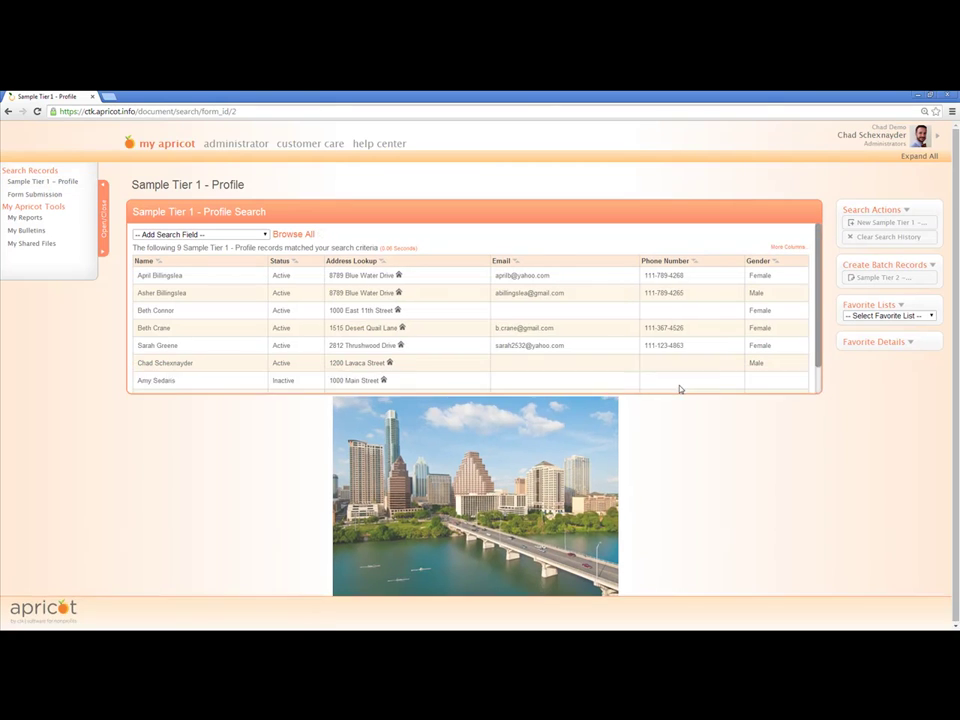
pyautogui.click(862, 316)
pyautogui.click(862, 316)
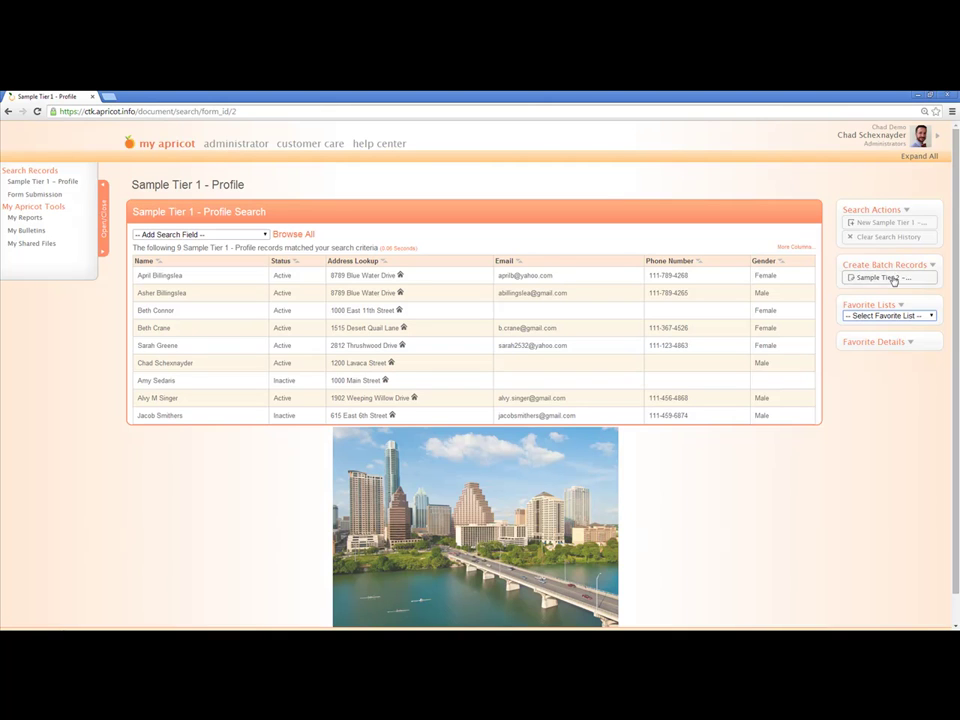
# Start a batch of Sample Tier 2 activity records dated 08/19/2014 with type Event.
pyautogui.click(869, 279)
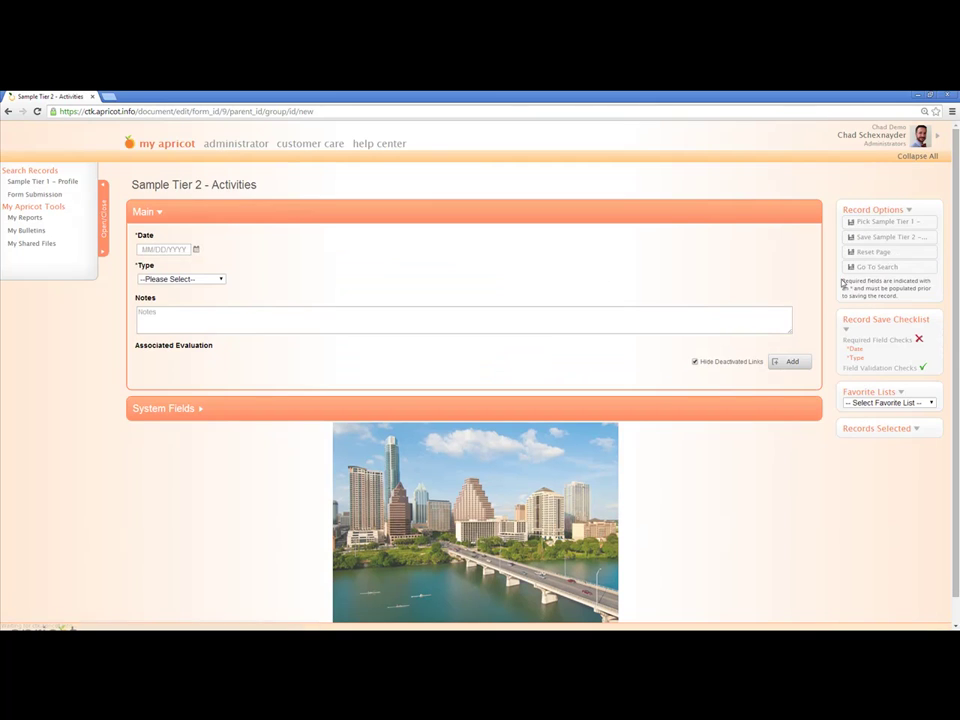
pyautogui.click(197, 251)
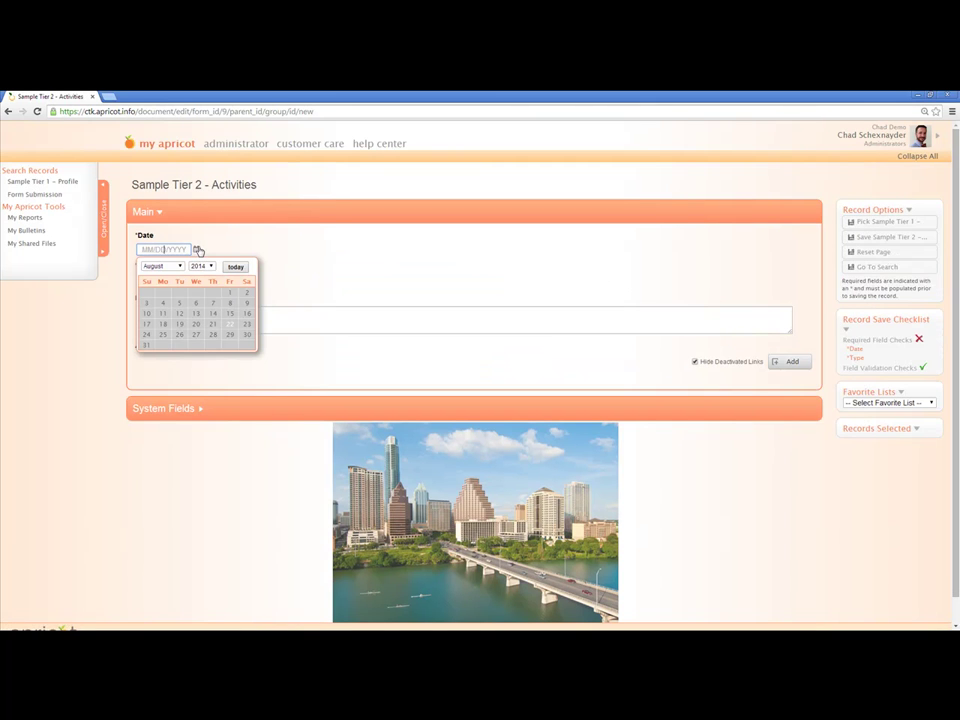
pyautogui.click(188, 326)
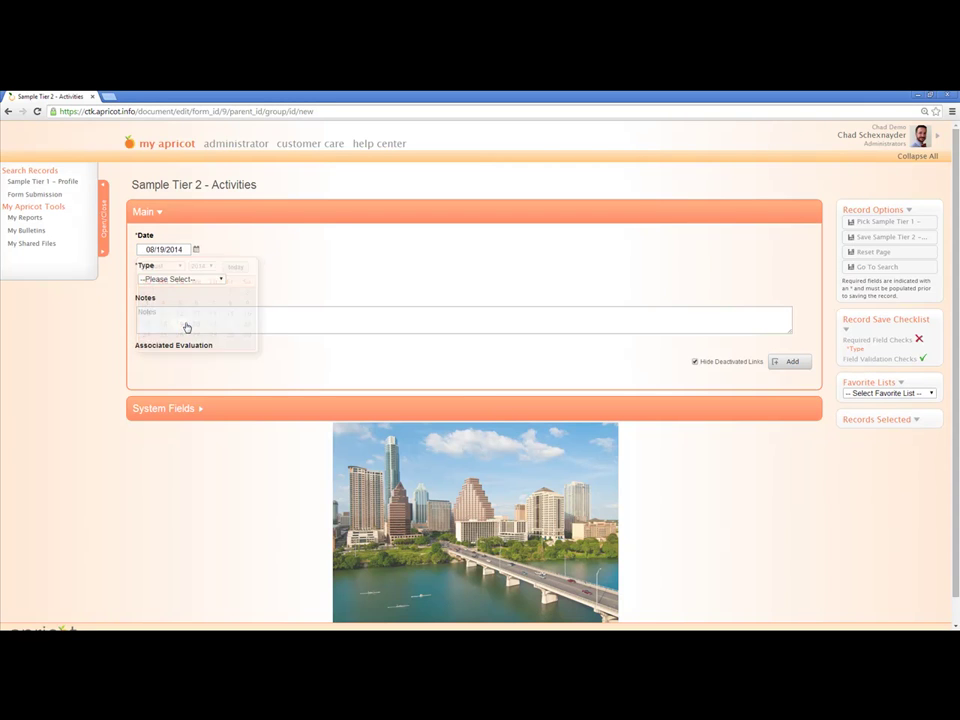
pyautogui.click(185, 280)
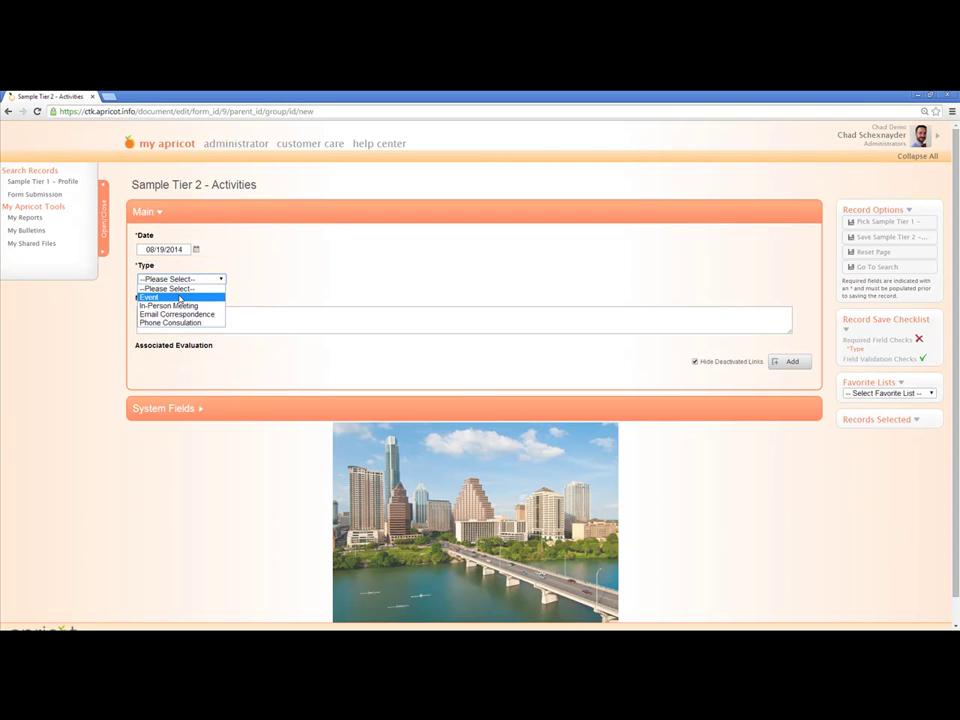
pyautogui.click(178, 296)
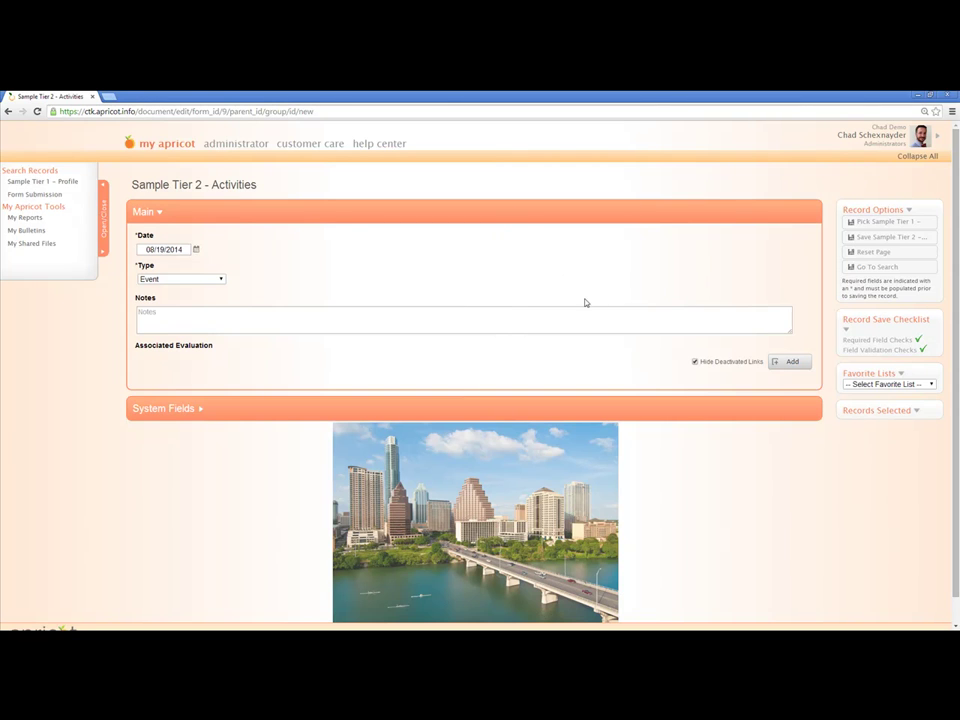
# Fill the batch with the profiles from the Time Out Tuesday favorite list and save the batch activity records.
pyautogui.click(874, 386)
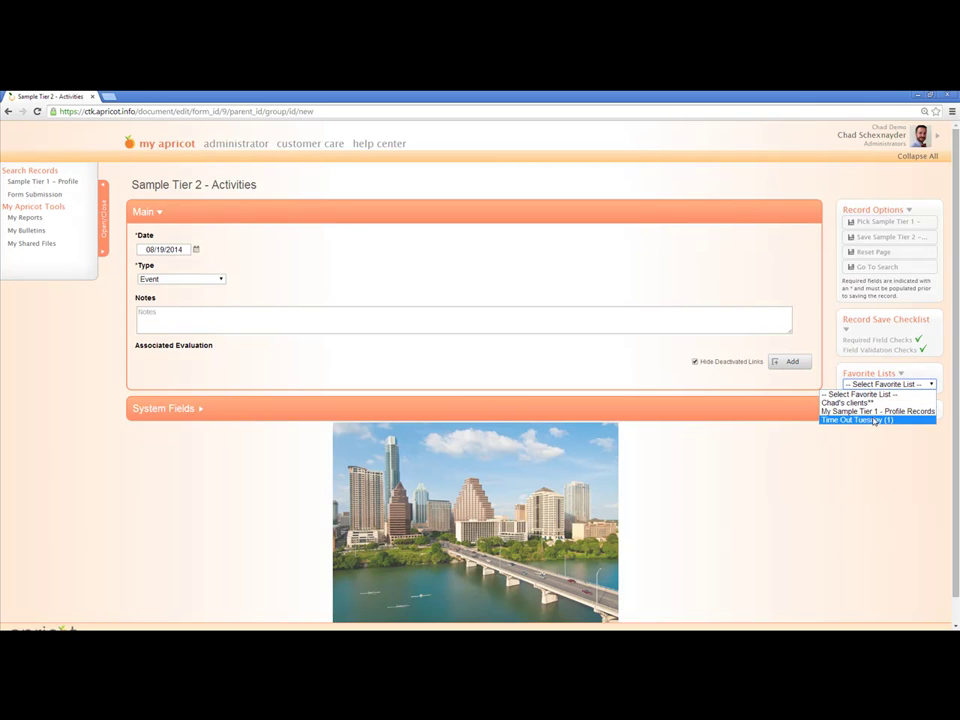
pyautogui.click(874, 421)
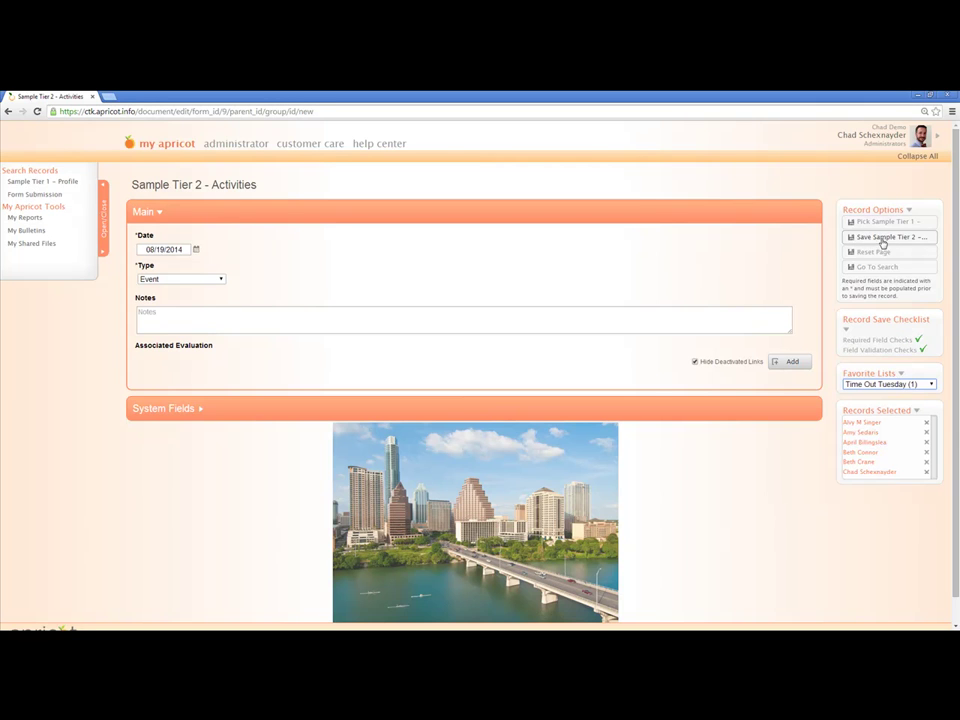
pyautogui.click(880, 238)
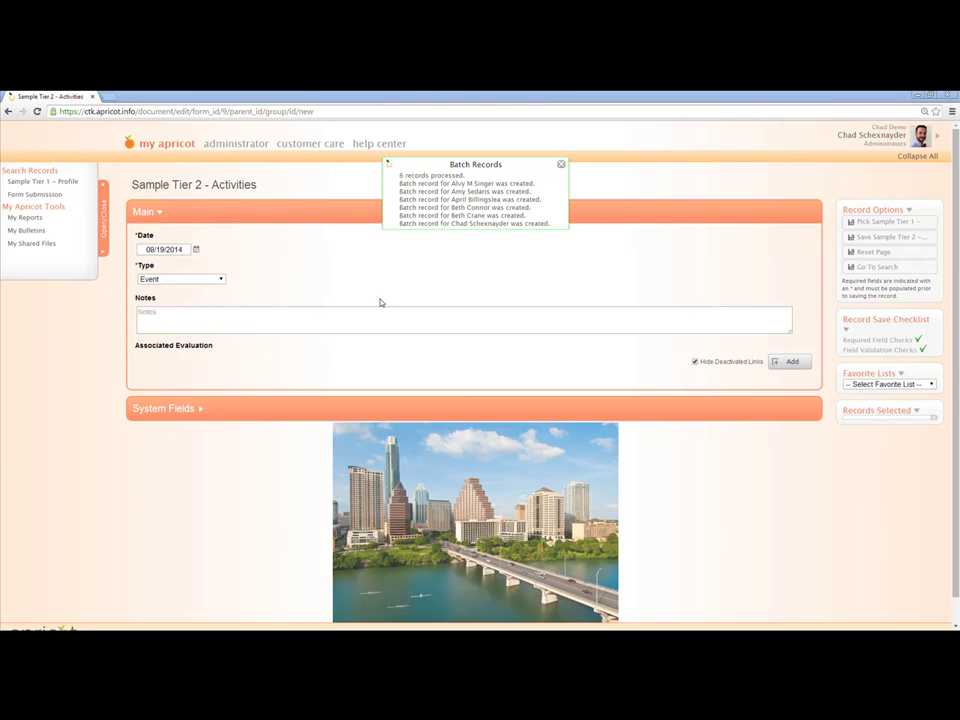
pyautogui.click(561, 164)
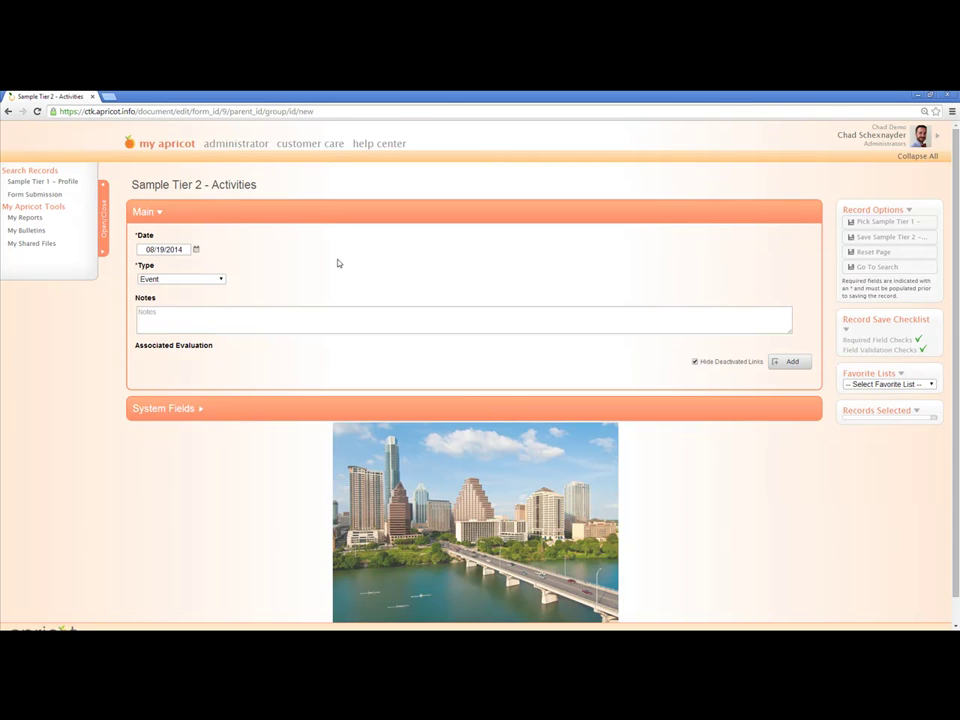
# Open the 08/19/2014 Event activity record from the document folder of the third listed Tier 1 profile.
pyautogui.click(58, 182)
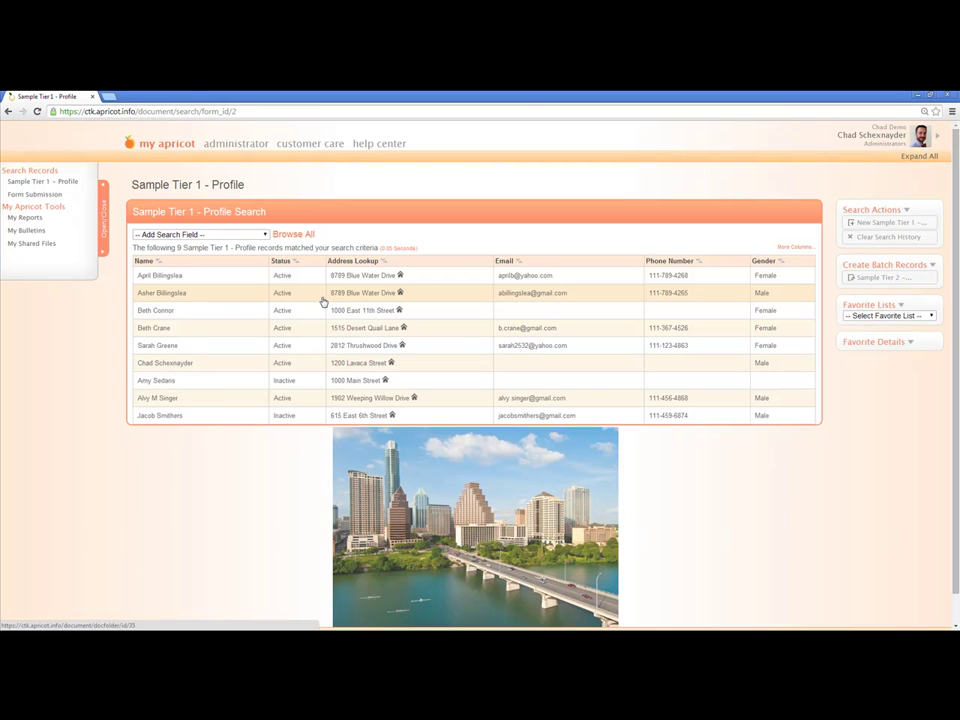
pyautogui.click(241, 311)
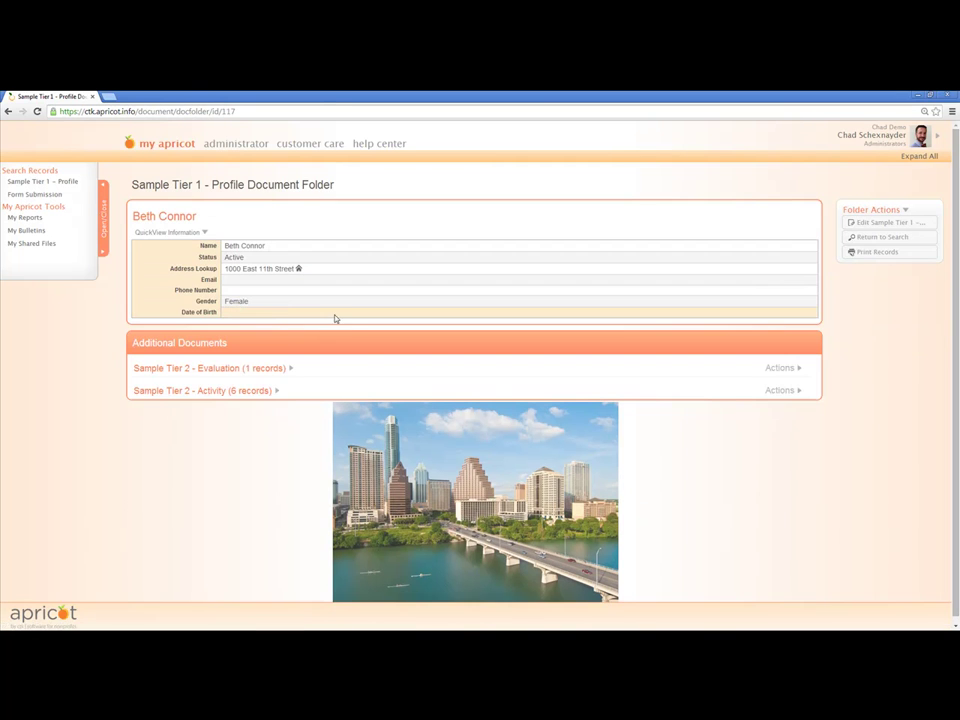
pyautogui.click(279, 391)
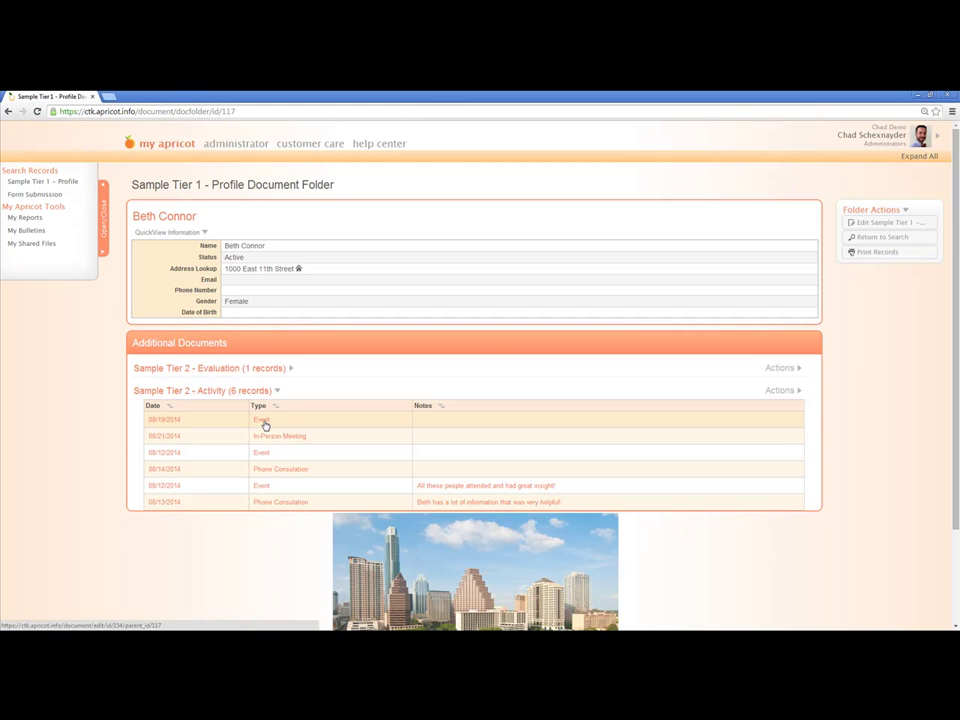
pyautogui.click(262, 420)
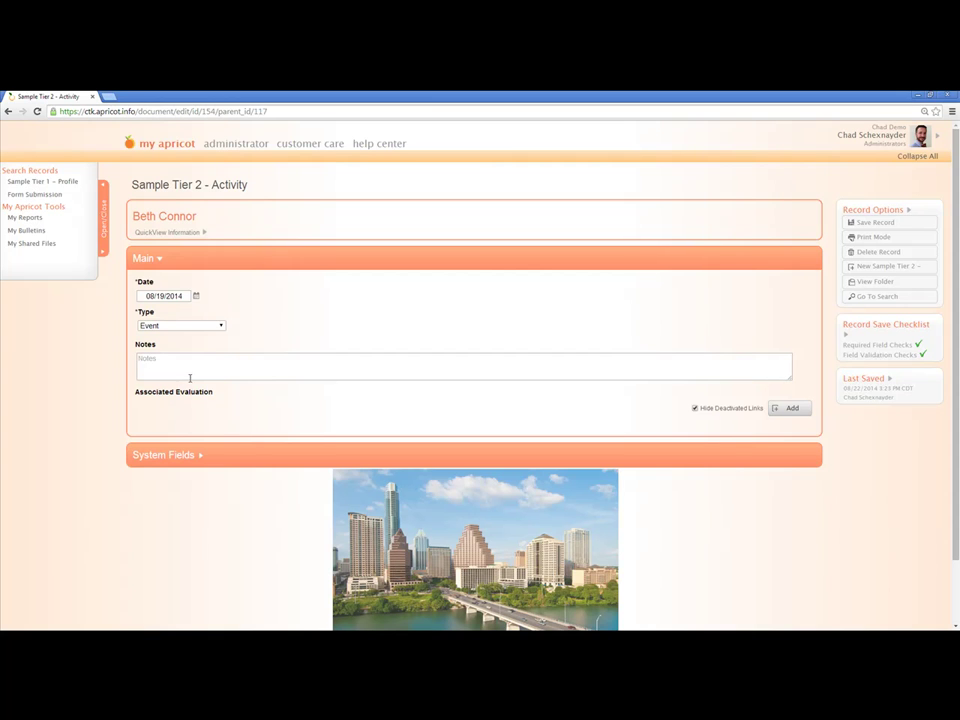
# Link the same profile's 08/13/2014 Post evaluation to the activity record as its associated evaluation, and save the record.
pyautogui.click(792, 408)
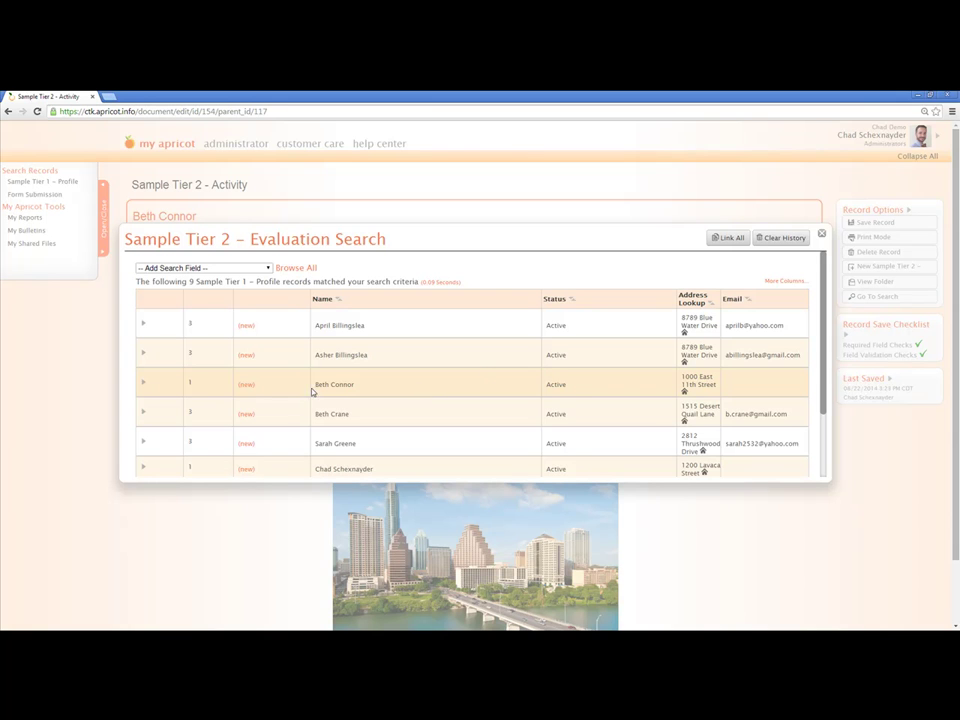
pyautogui.click(147, 386)
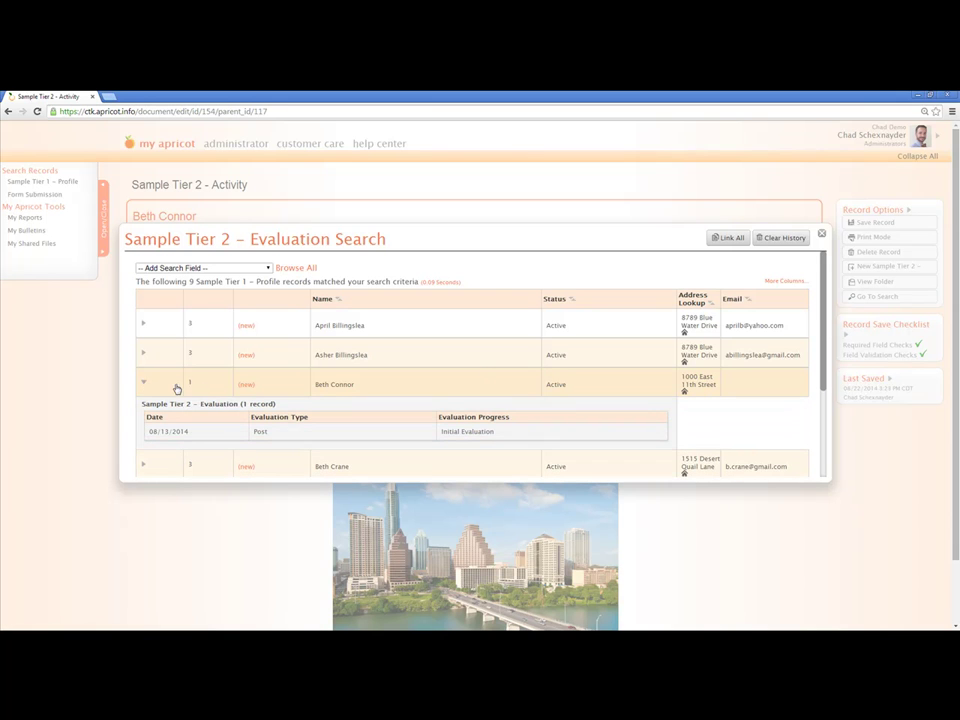
pyautogui.click(483, 438)
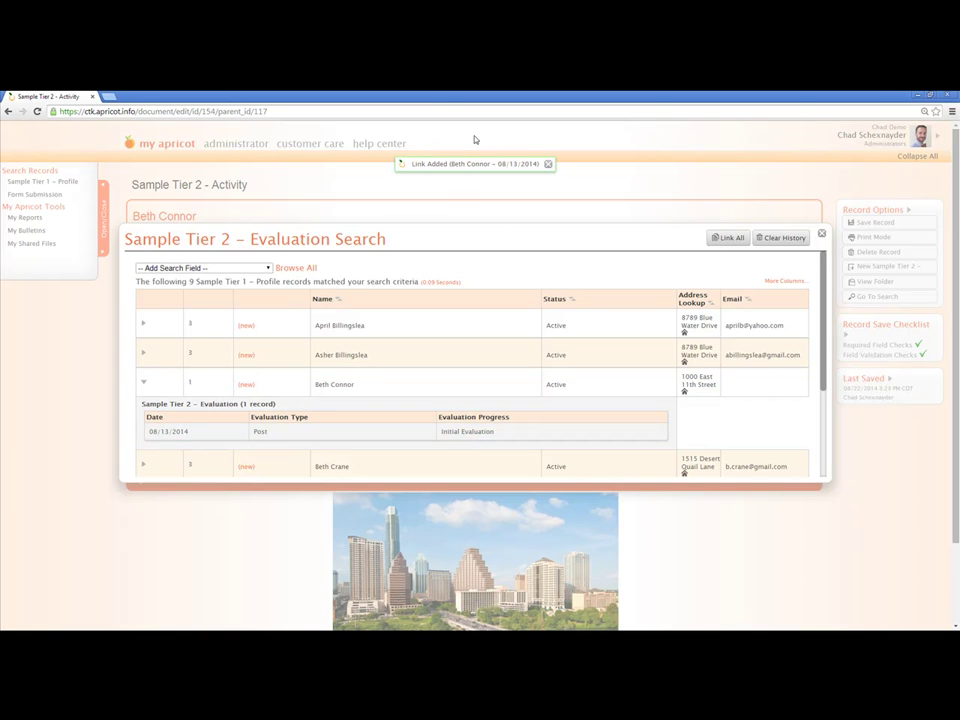
pyautogui.click(821, 234)
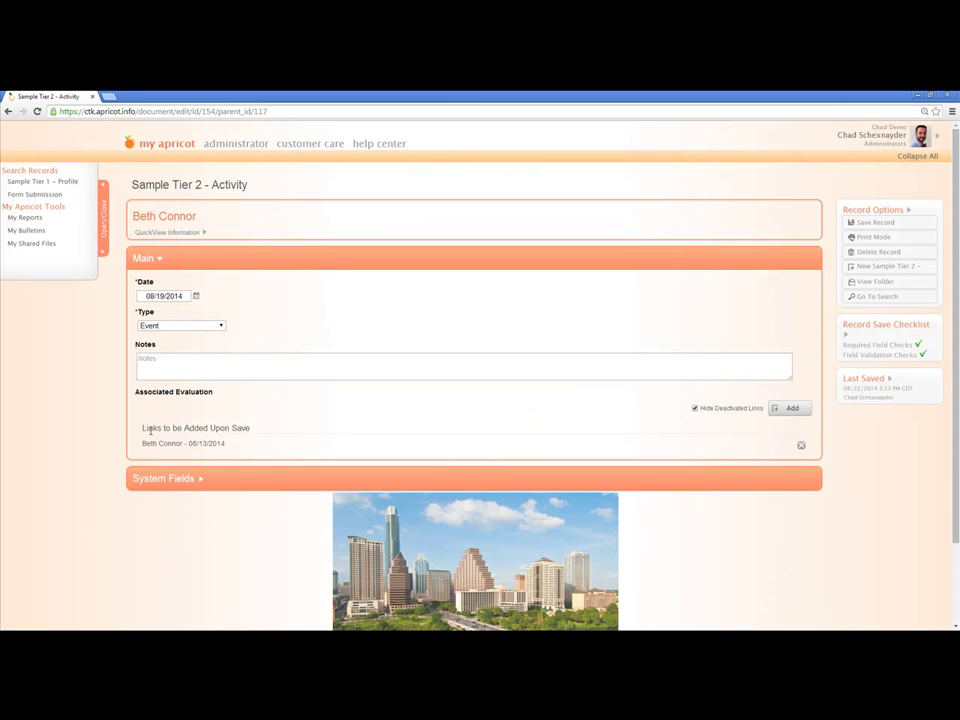
pyautogui.moveTo(143, 427); pyautogui.dragTo(255, 431)
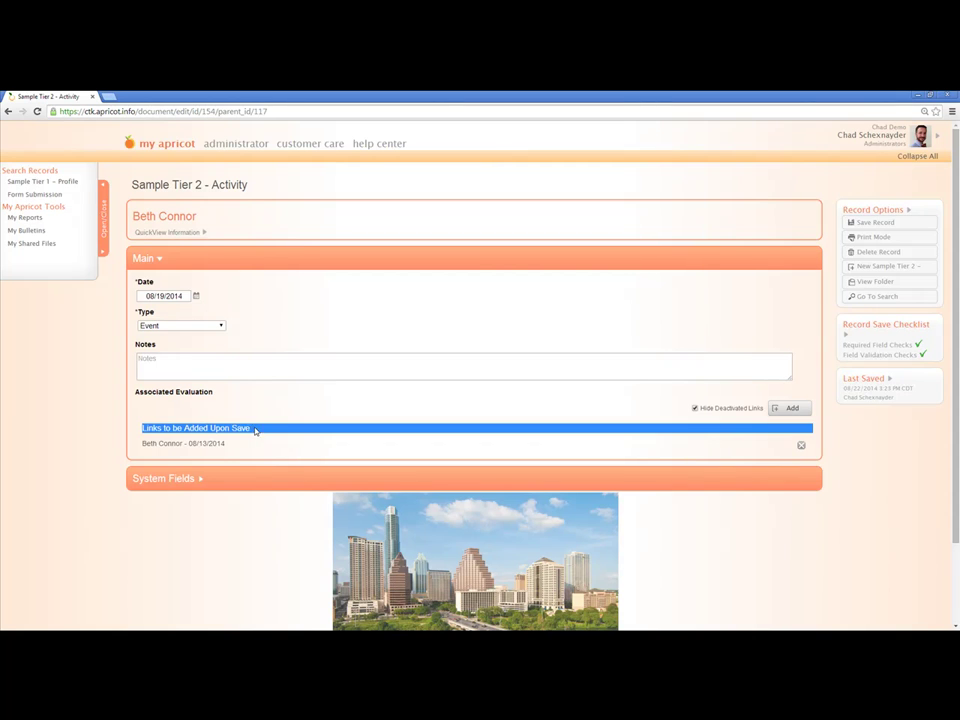
pyautogui.click(255, 431)
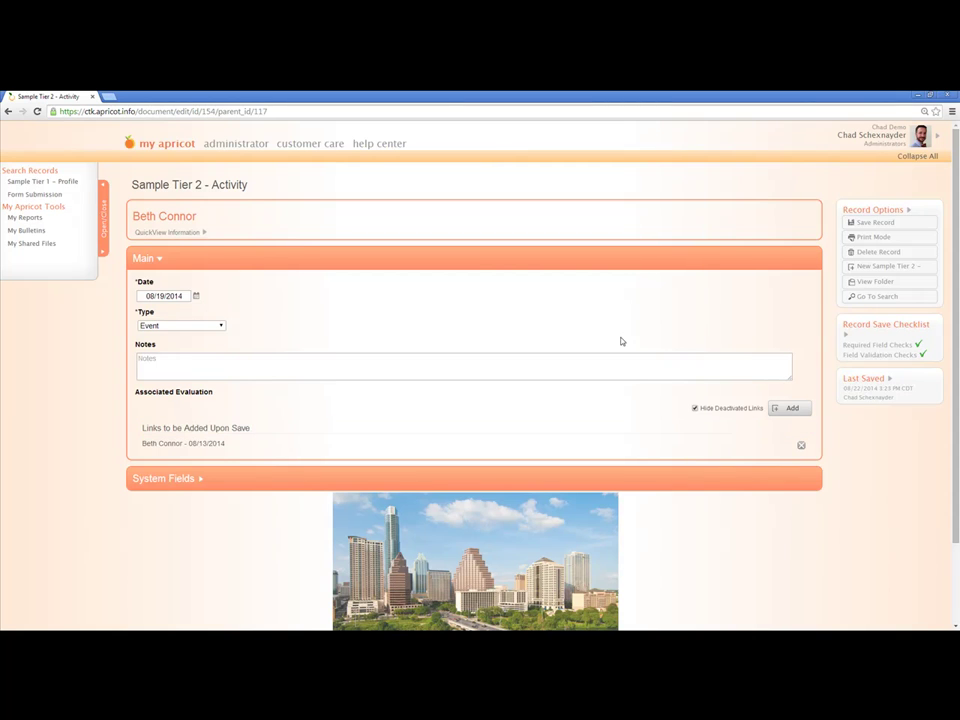
pyautogui.click(866, 223)
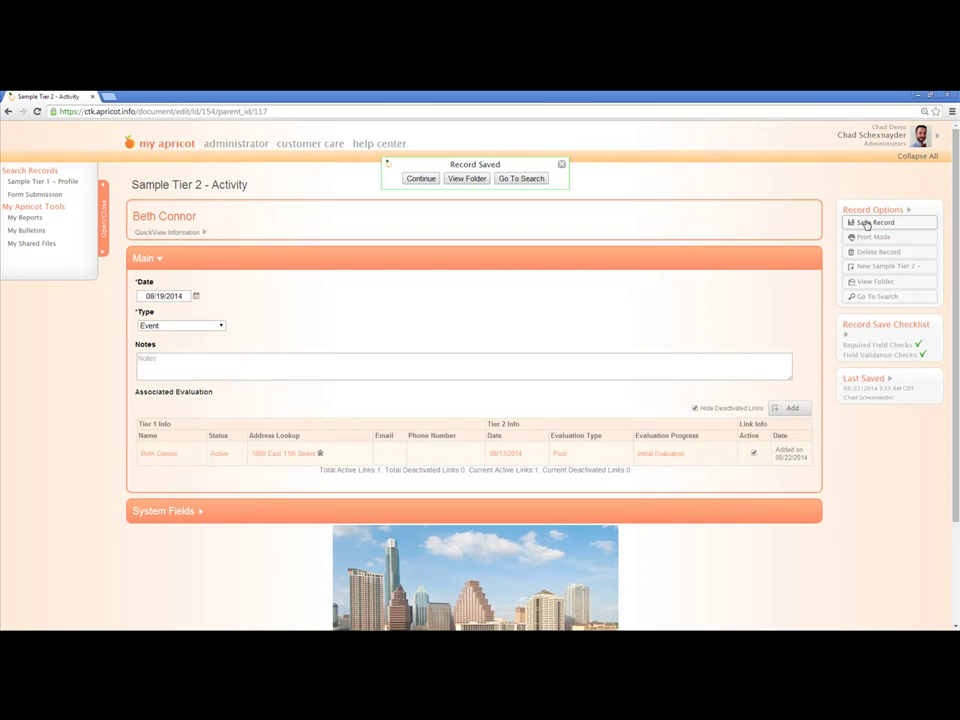
# Save the activity record again and go to the Sample Tier 1 profile search.
pyautogui.click(561, 164)
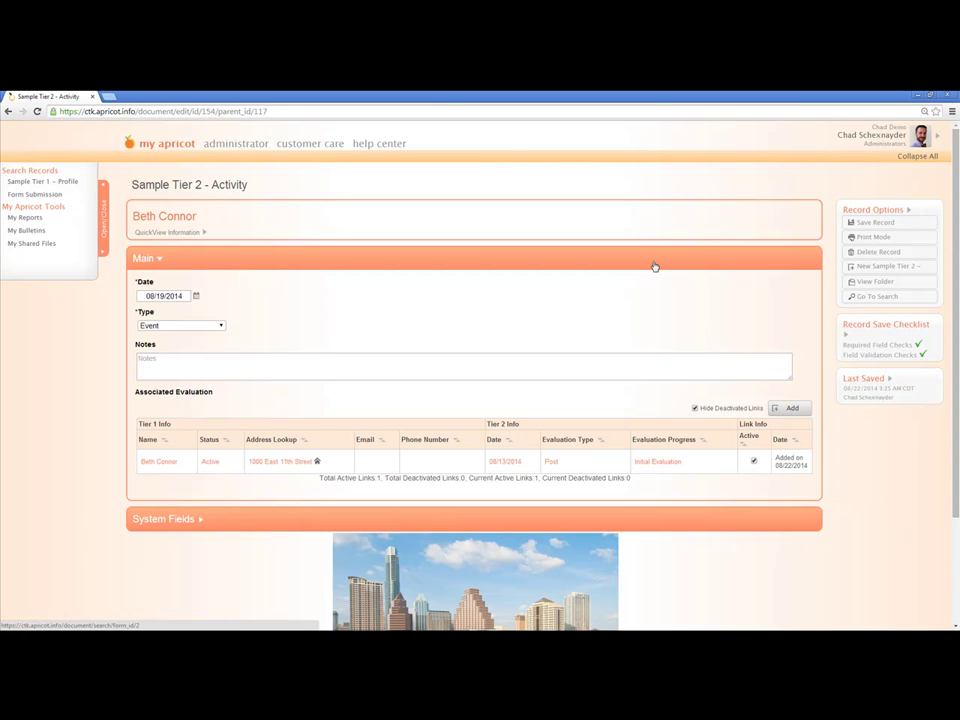
pyautogui.click(846, 222)
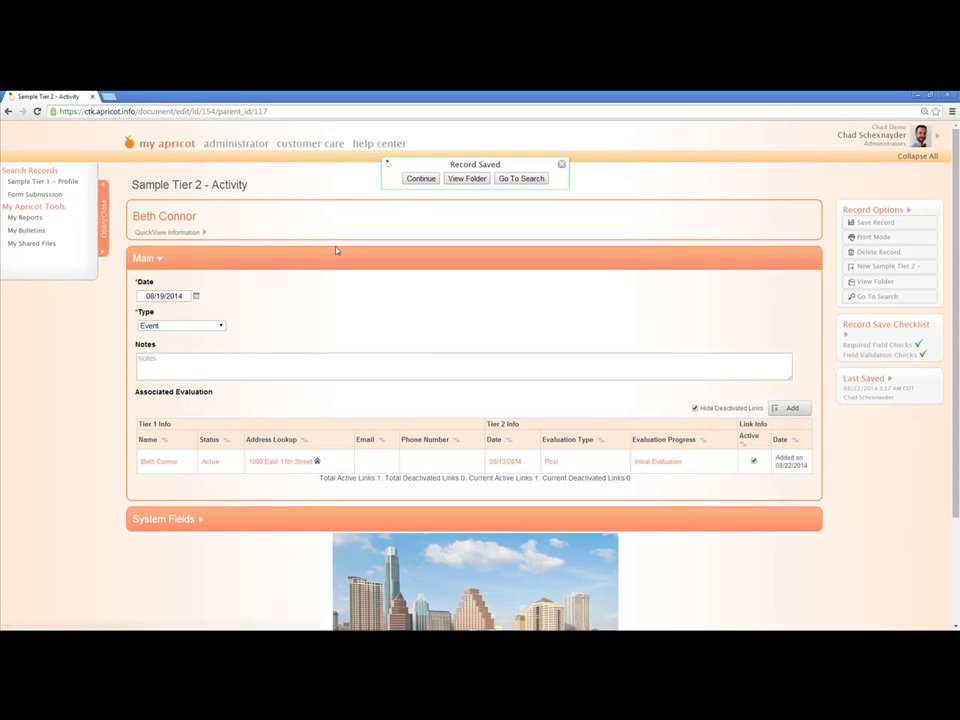
pyautogui.click(50, 182)
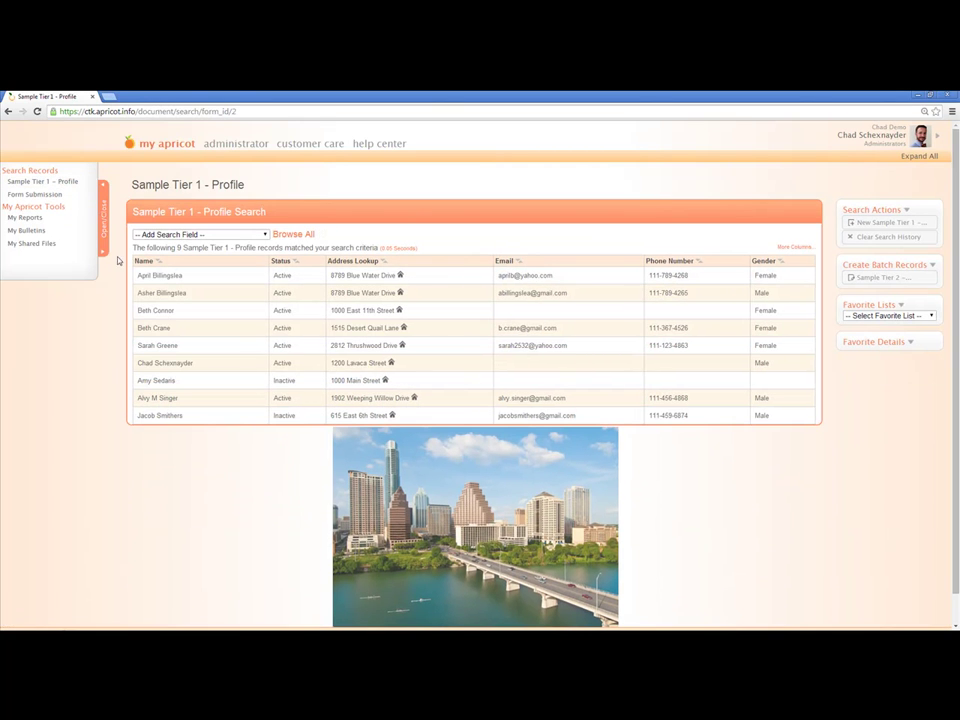
# Open the list of reports and expand the details of Sample How To Build Report and Sample Advanced Reports.
pyautogui.click(68, 219)
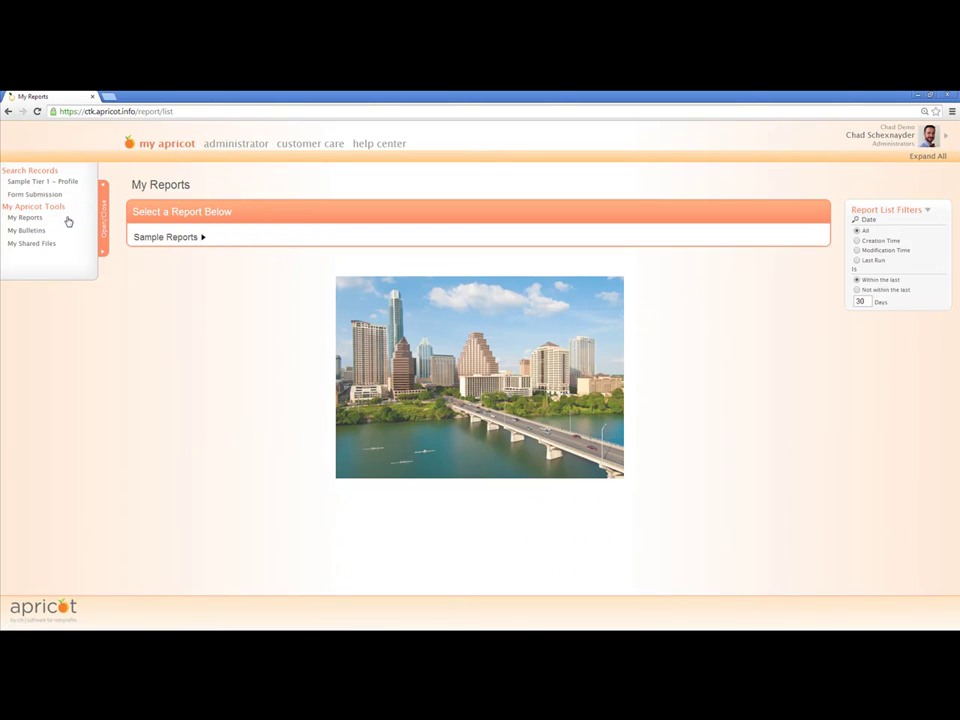
pyautogui.click(204, 238)
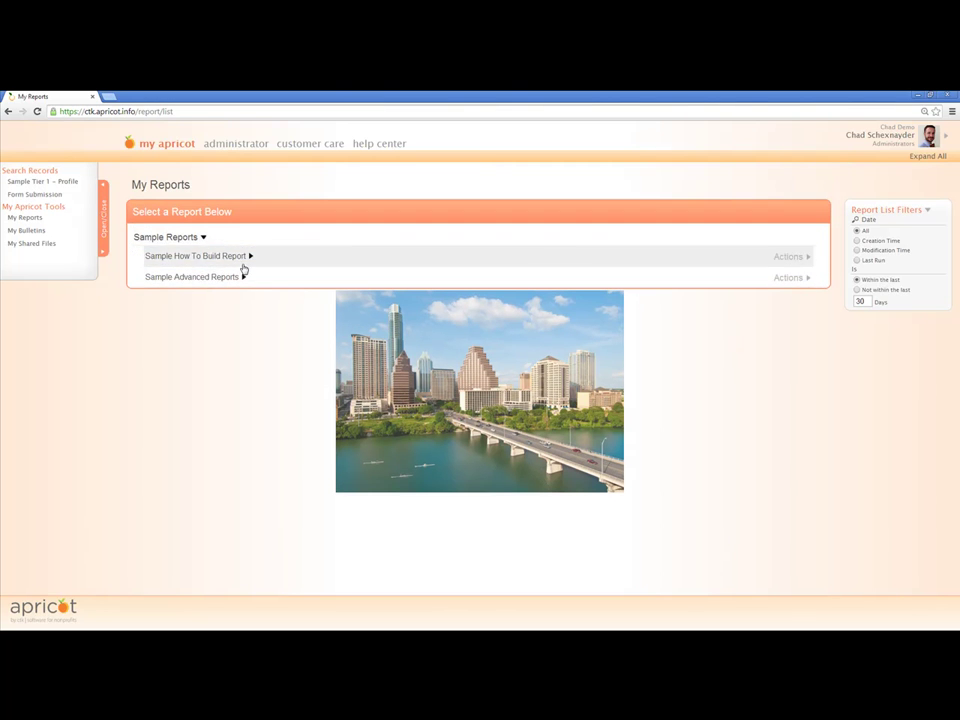
pyautogui.click(243, 277)
pyautogui.click(251, 257)
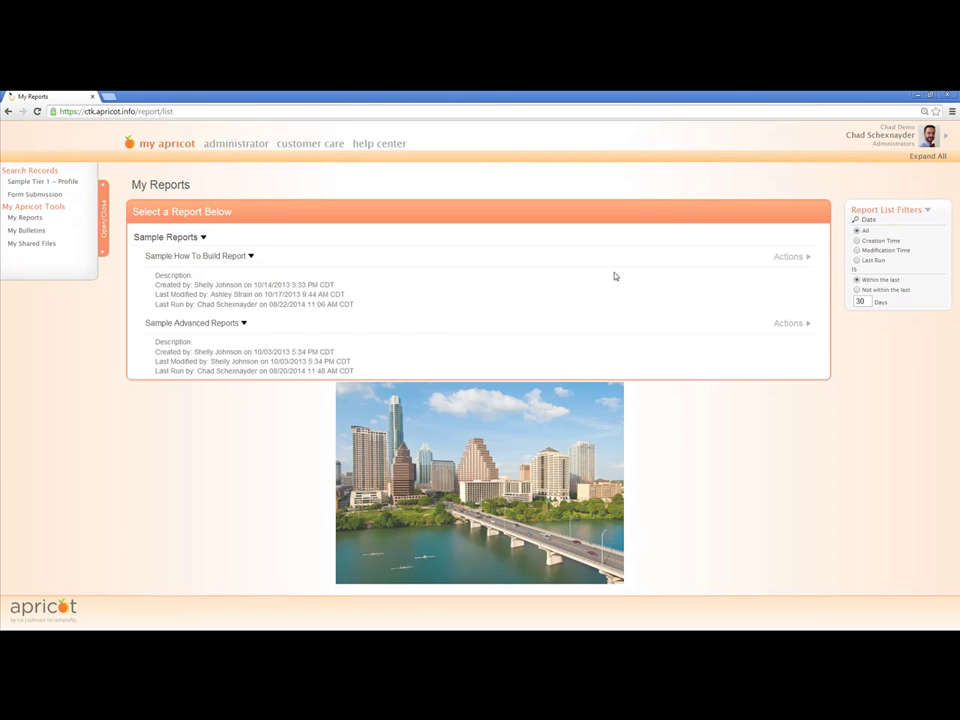
# Run the Sample How To Build Report from the report list.
pyautogui.click(789, 258)
pyautogui.moveTo(794, 273)
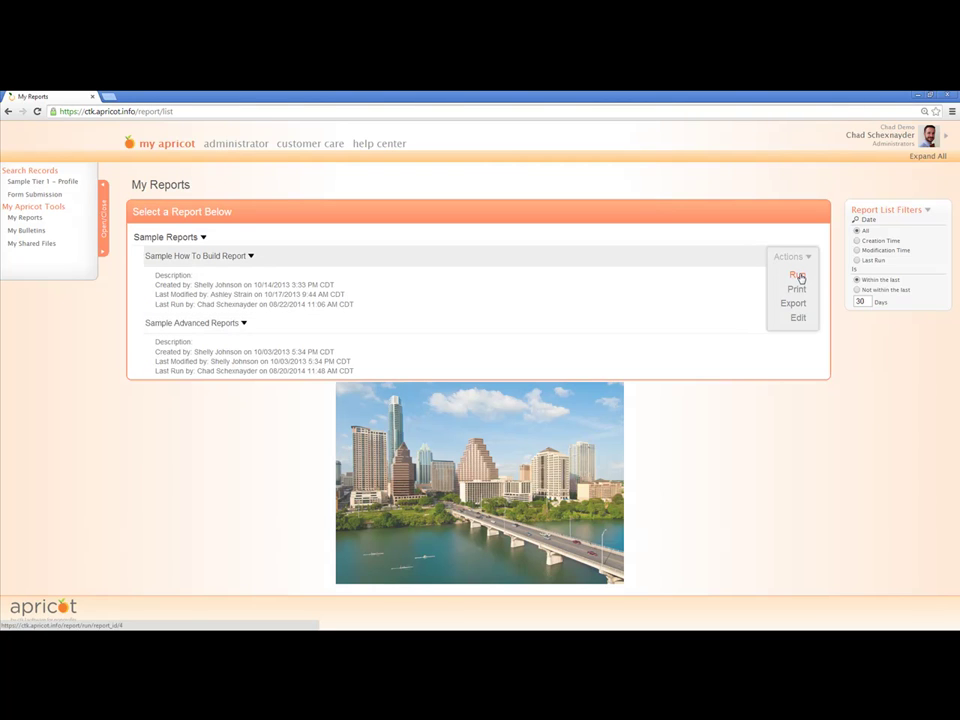
pyautogui.click(798, 275)
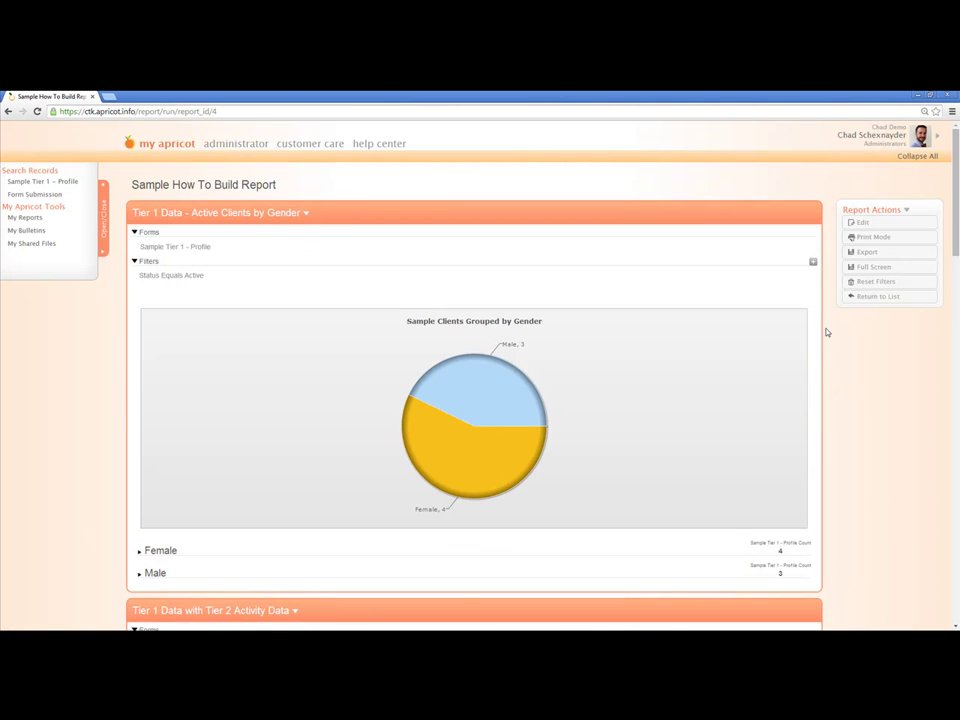
# Examine the male and female slices of the Sample Clients Grouped by Gender pie chart.
pyautogui.scroll(-3, 829, 331)
pyautogui.scroll(2, 829, 331)
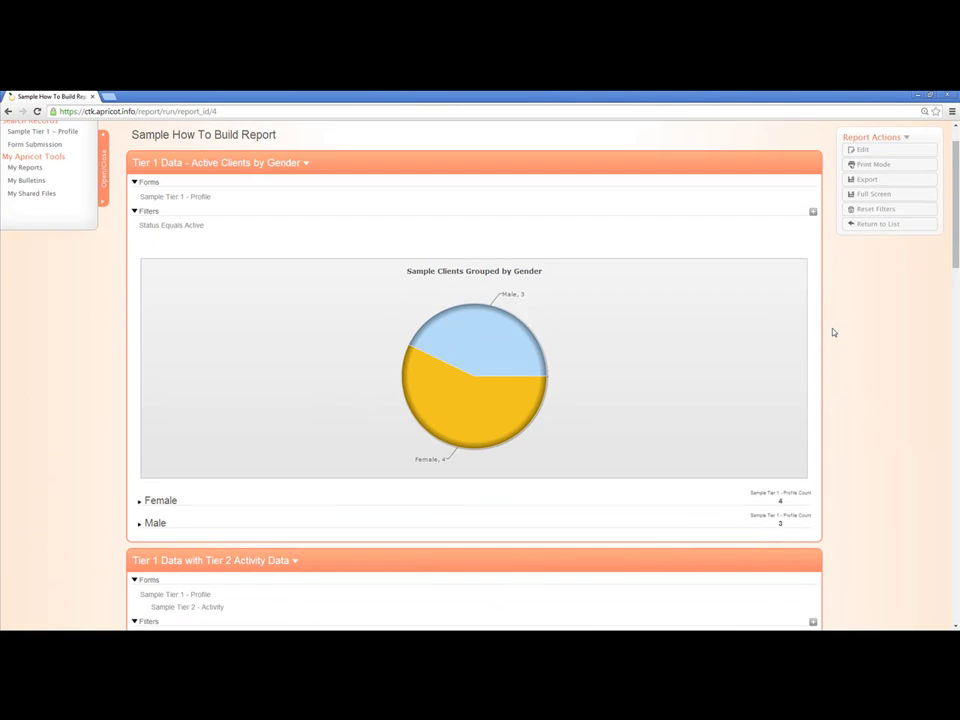
pyautogui.moveTo(462, 358)
pyautogui.click(471, 349)
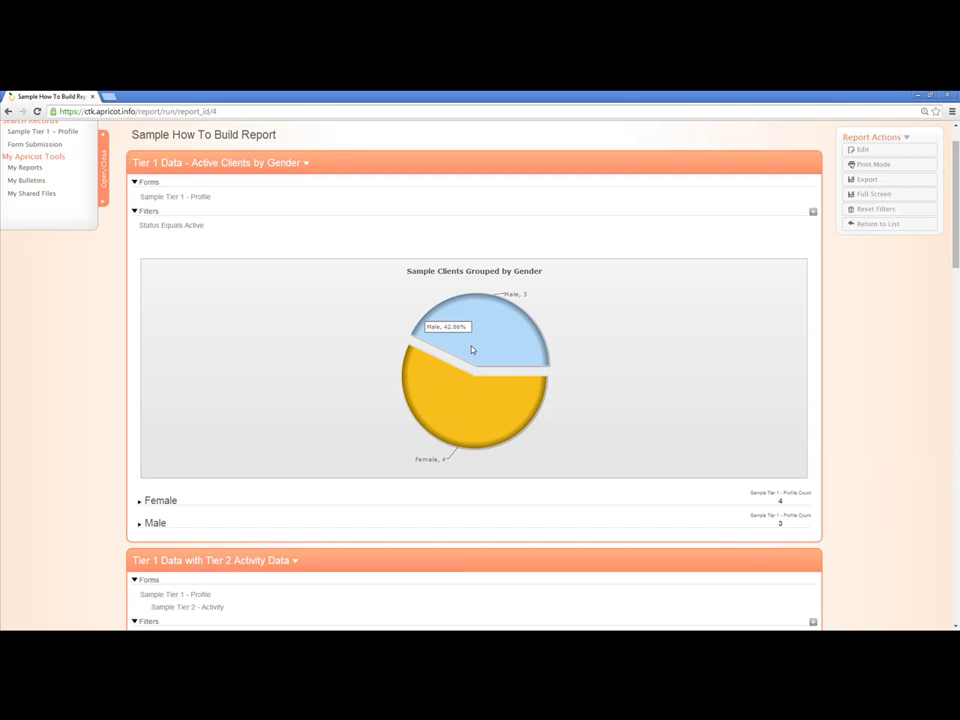
pyautogui.click(467, 359)
pyautogui.click(448, 399)
pyautogui.click(448, 399)
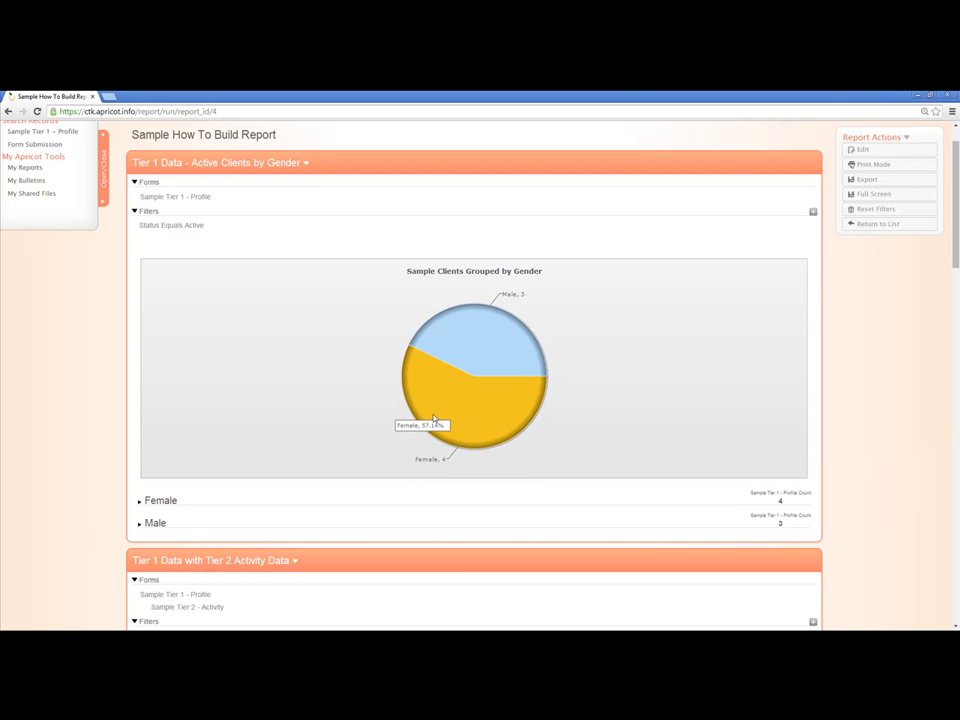
# Examine the report's charts of activity records by type and activity by client, and return to the gender section.
pyautogui.scroll(-3, 402, 417)
pyautogui.scroll(-4, 402, 417)
pyautogui.moveTo(388, 399)
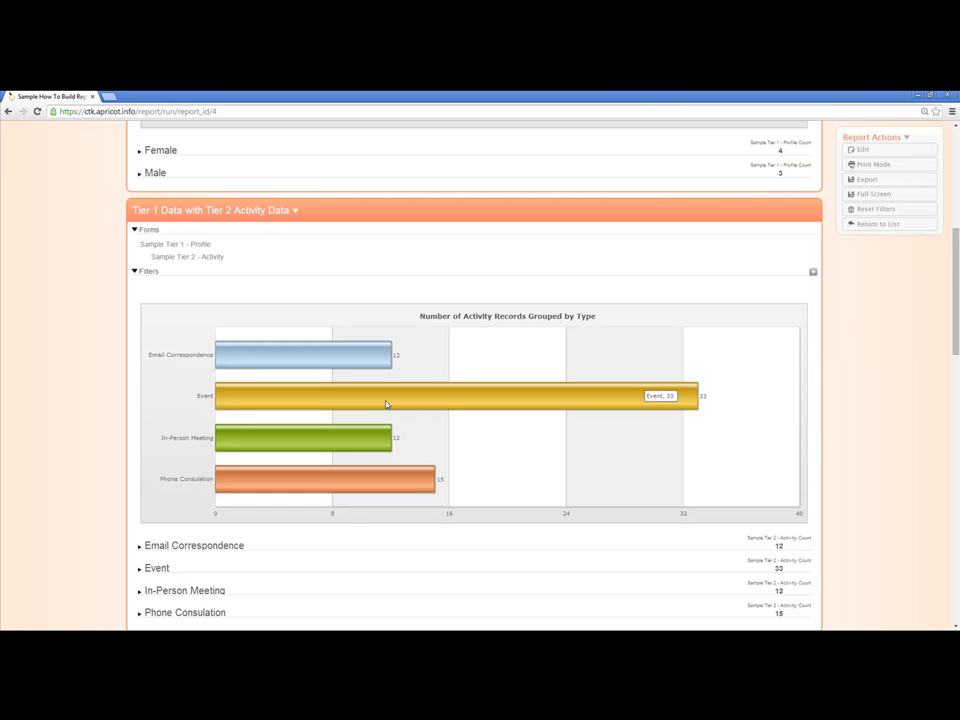
pyautogui.scroll(-1, 387, 404)
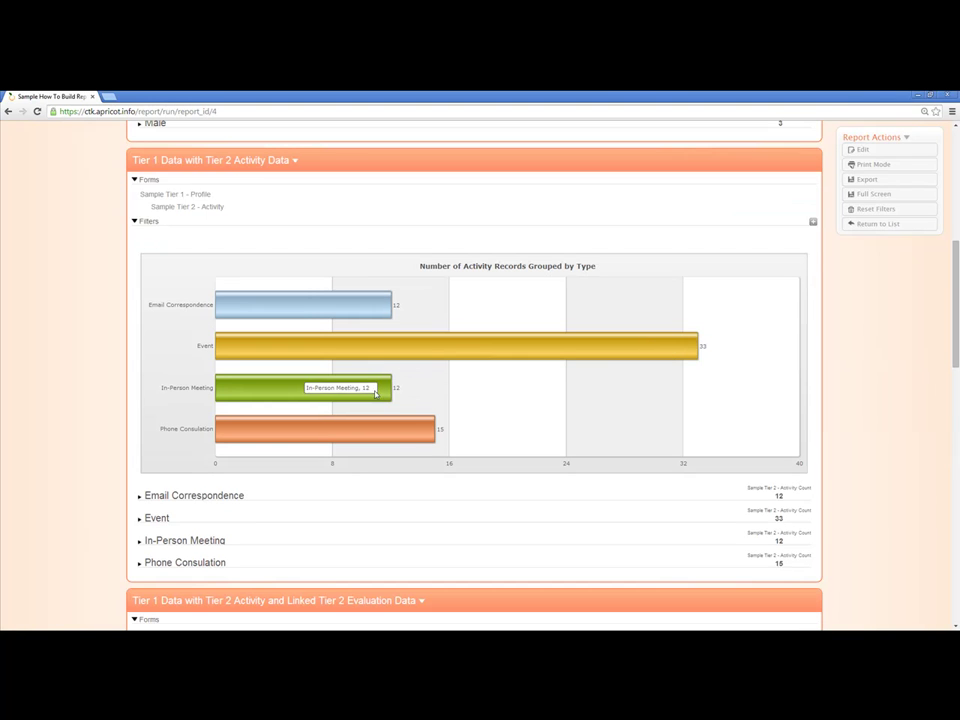
pyautogui.scroll(-12, 369, 394)
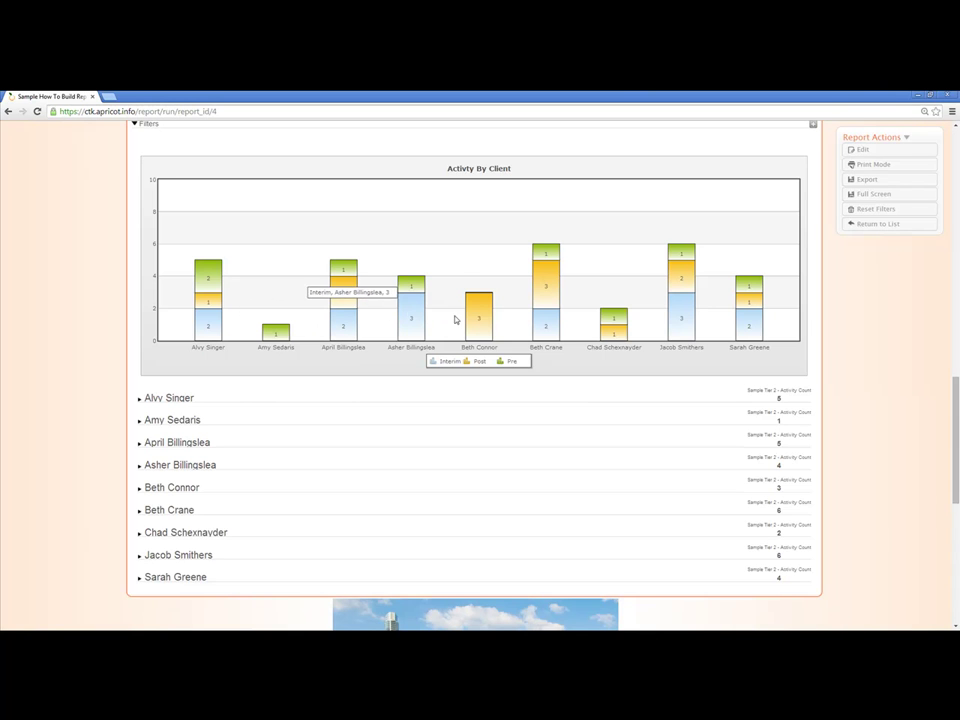
pyautogui.scroll(9, 517, 364)
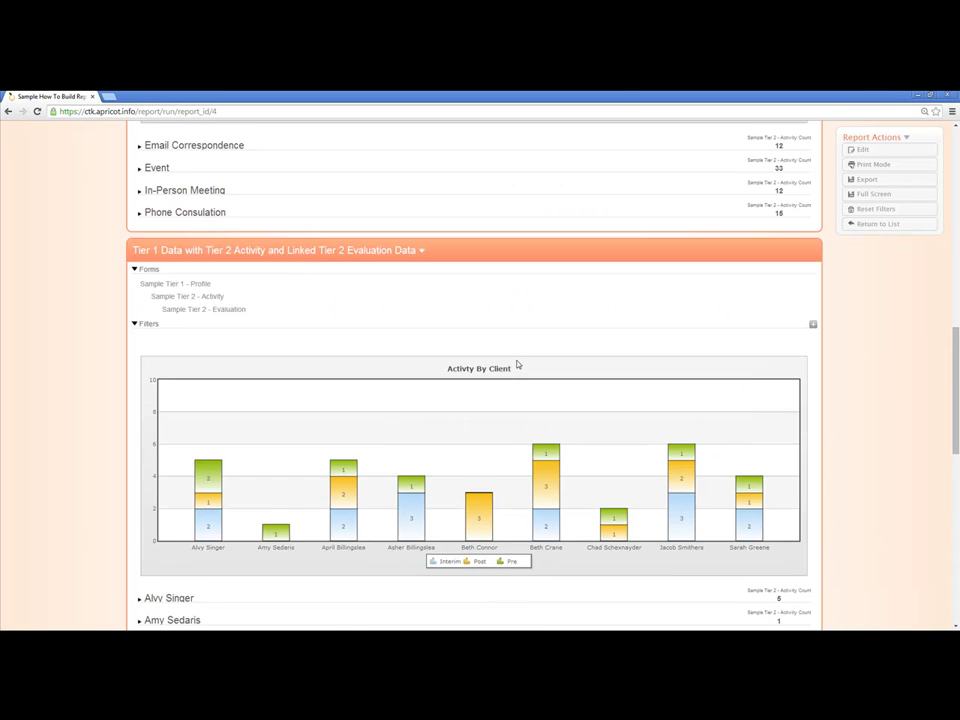
pyautogui.scroll(-3, 516, 362)
pyautogui.scroll(8, 516, 360)
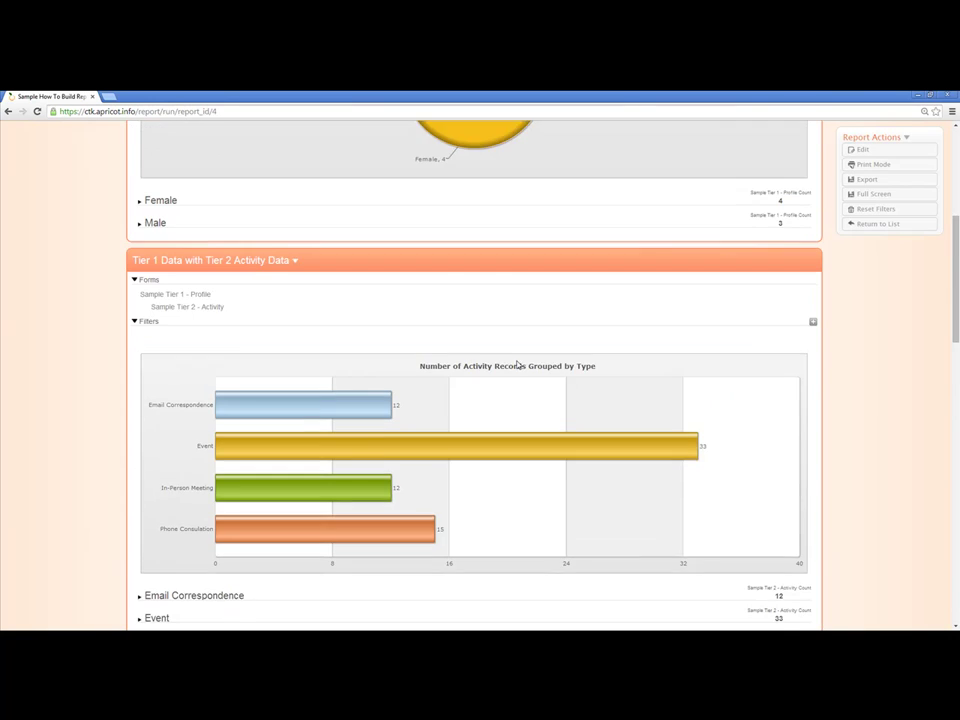
pyautogui.scroll(-1, 519, 367)
pyautogui.moveTo(955, 321); pyautogui.dragTo(955, 231)
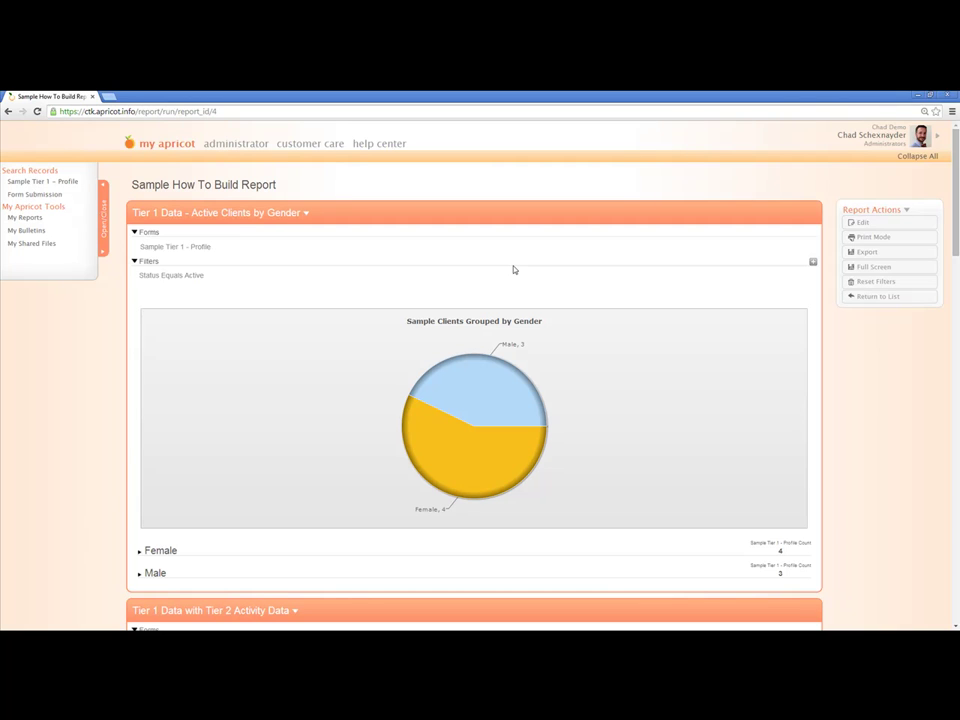
# Add a filter to the Active Clients by Gender section so that Gender matches any of Female, and apply it.
pyautogui.moveTo(506, 418)
pyautogui.click(812, 263)
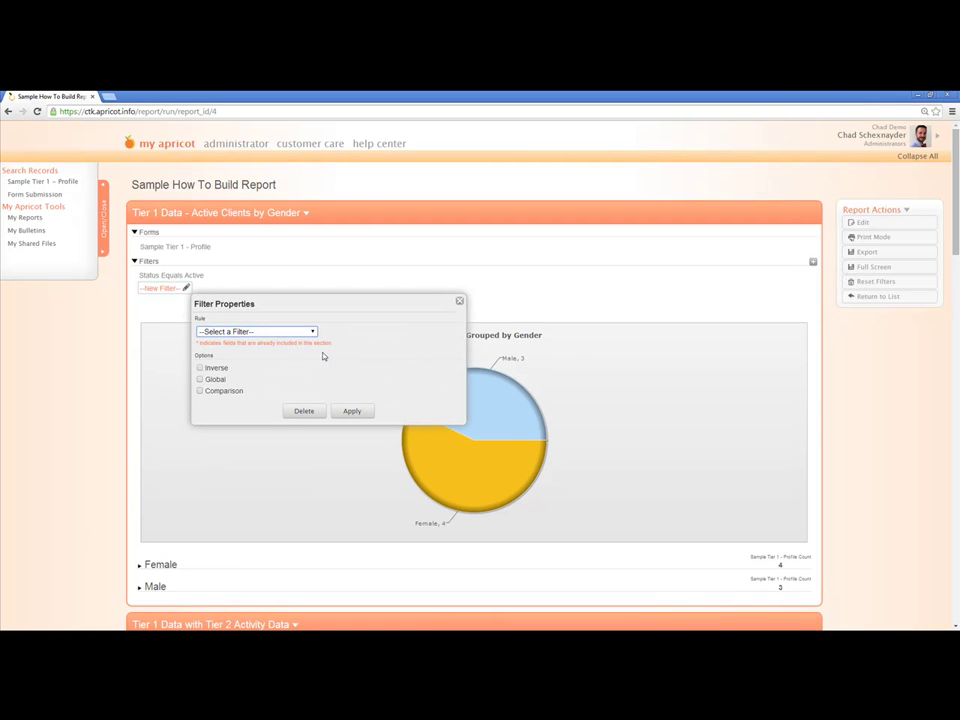
pyautogui.click(313, 332)
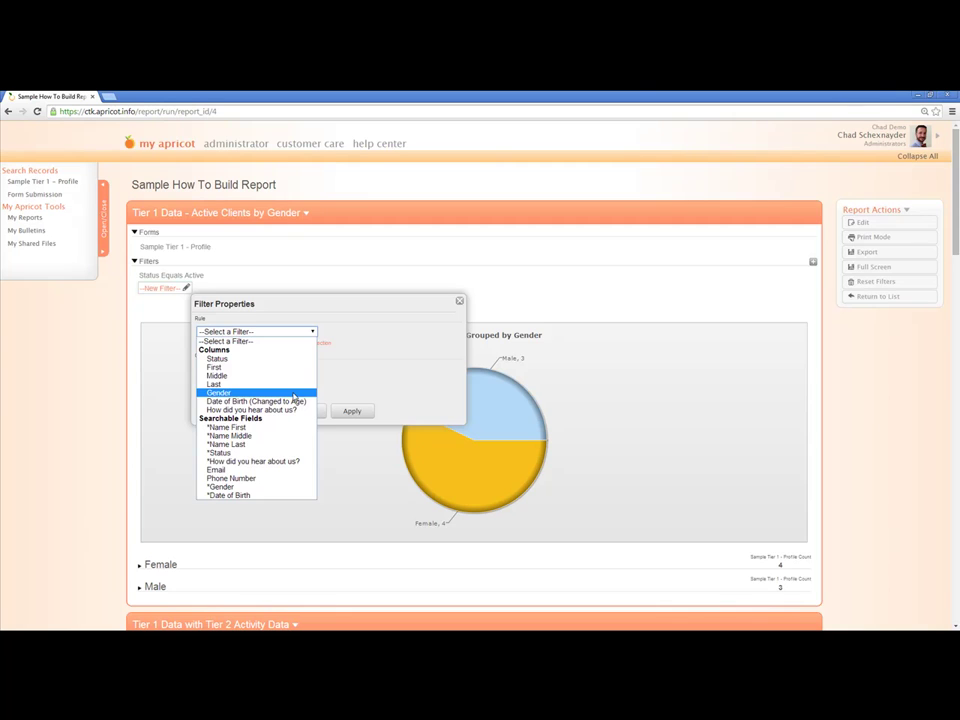
pyautogui.click(294, 394)
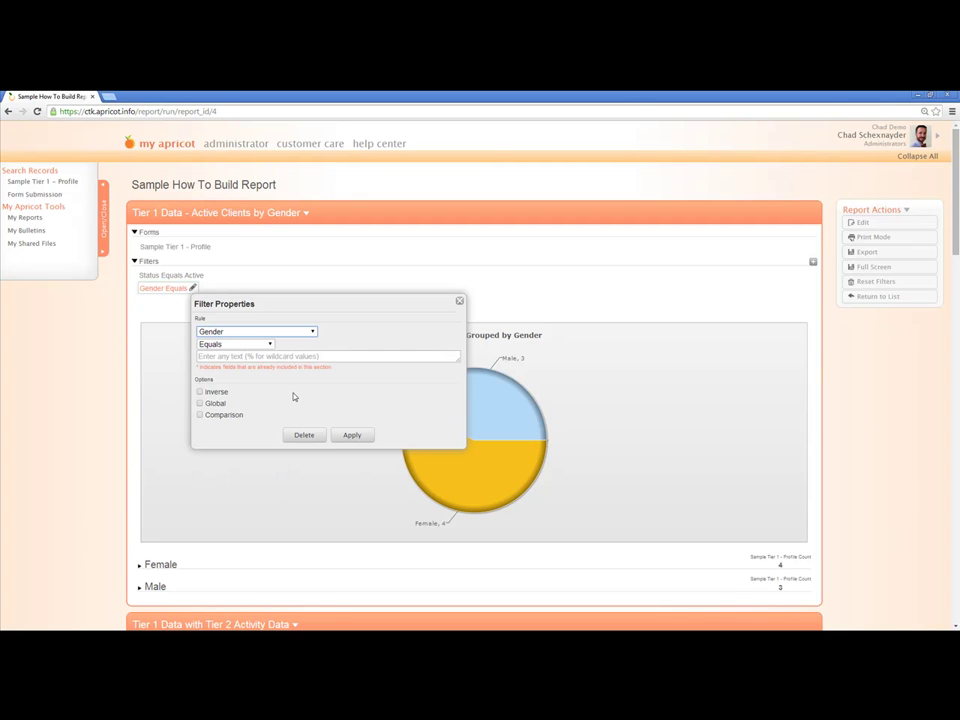
pyautogui.click(267, 345)
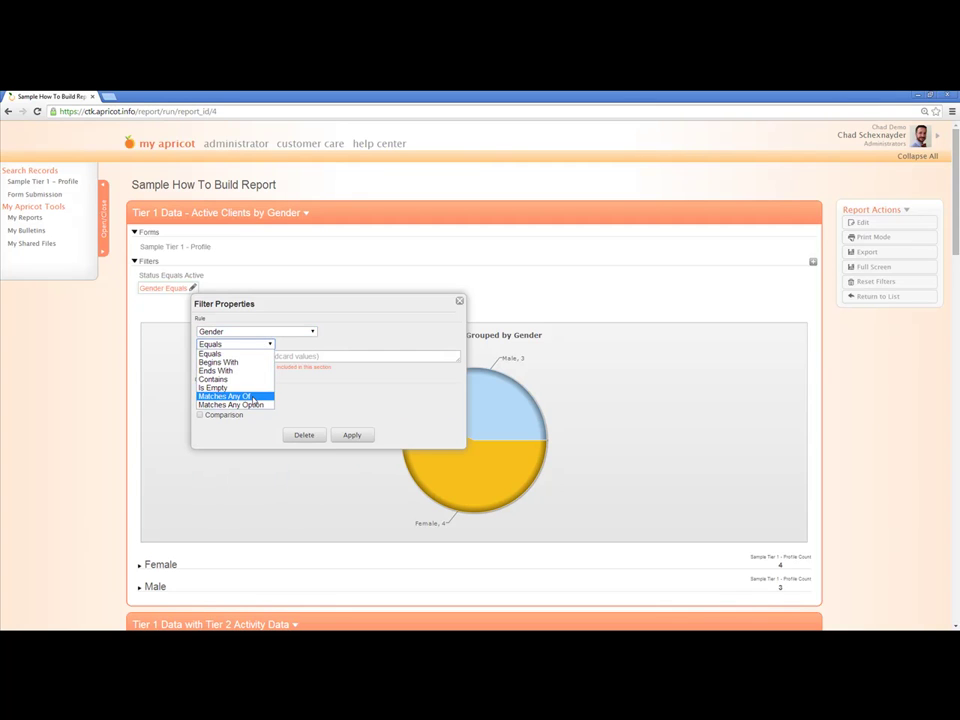
pyautogui.click(253, 395)
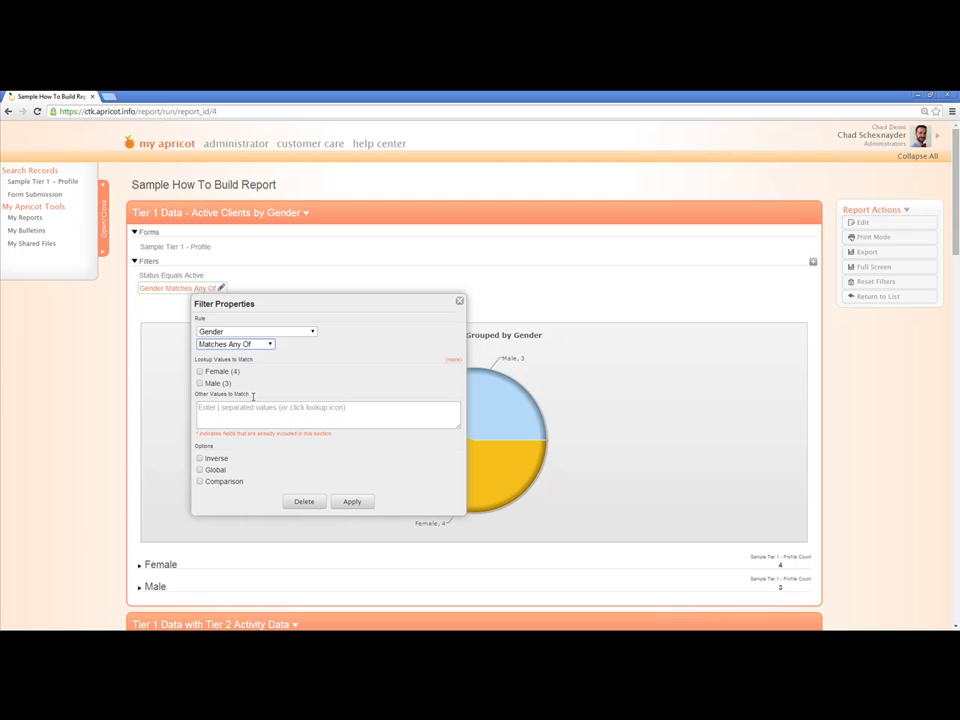
pyautogui.click(200, 372)
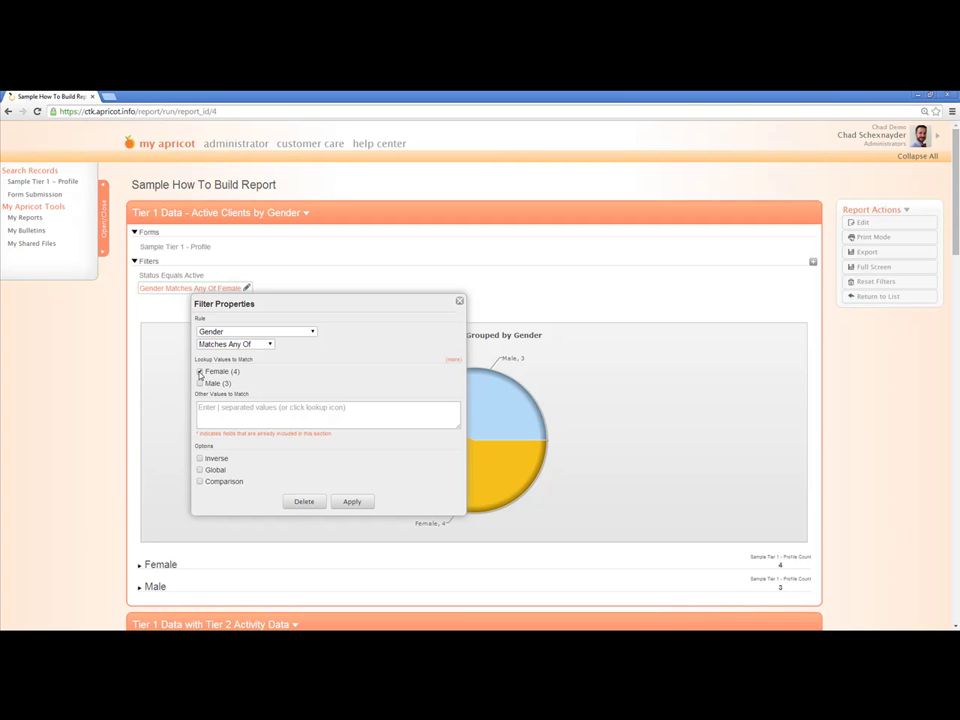
pyautogui.click(350, 502)
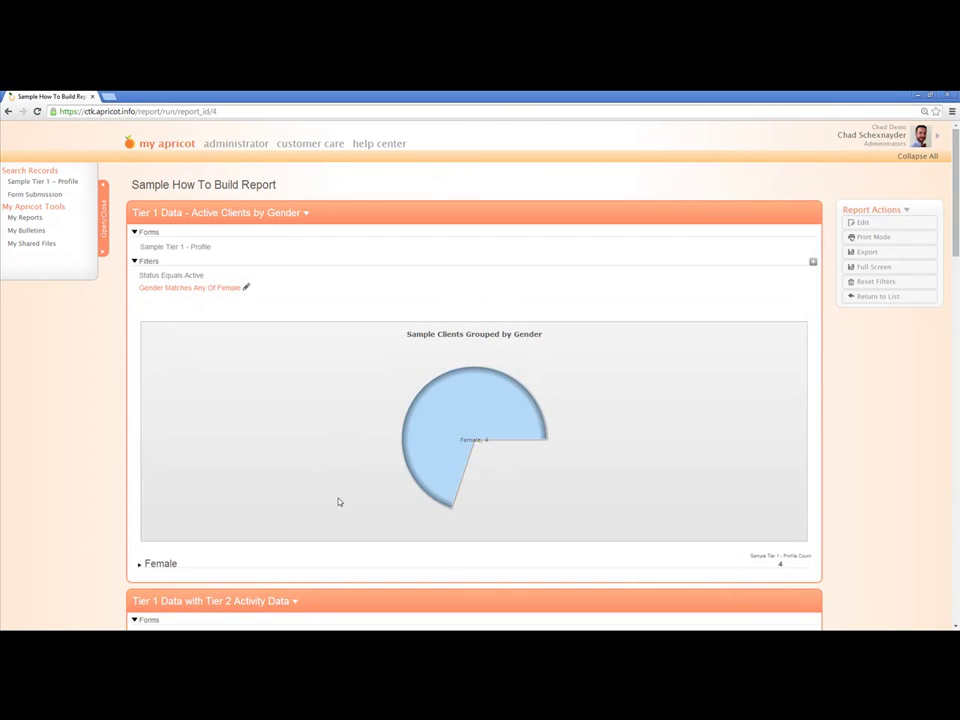
# Compare the filtered gender section with the activity section, and review the Gender filter's properties and the available rule fields.
pyautogui.scroll(-1, 304, 466)
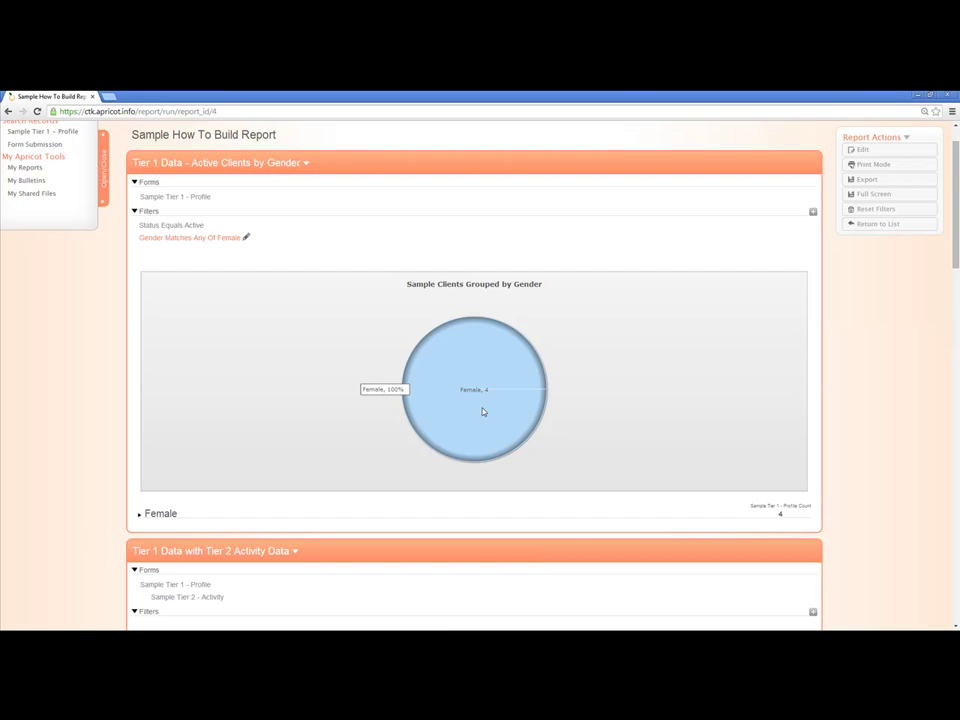
pyautogui.scroll(-5, 483, 414)
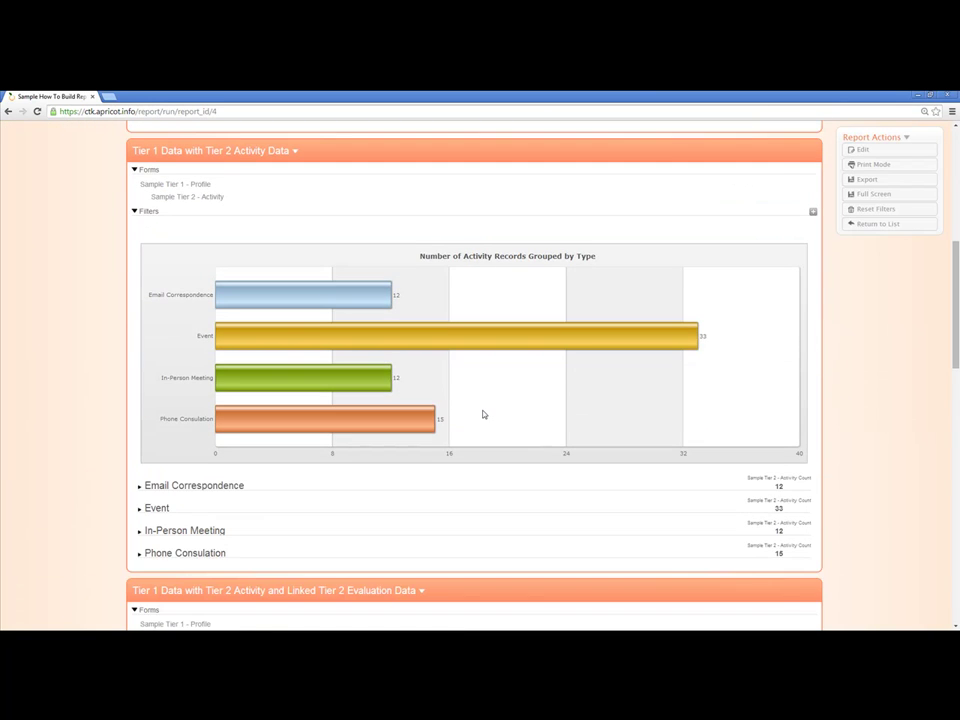
pyautogui.scroll(3, 483, 414)
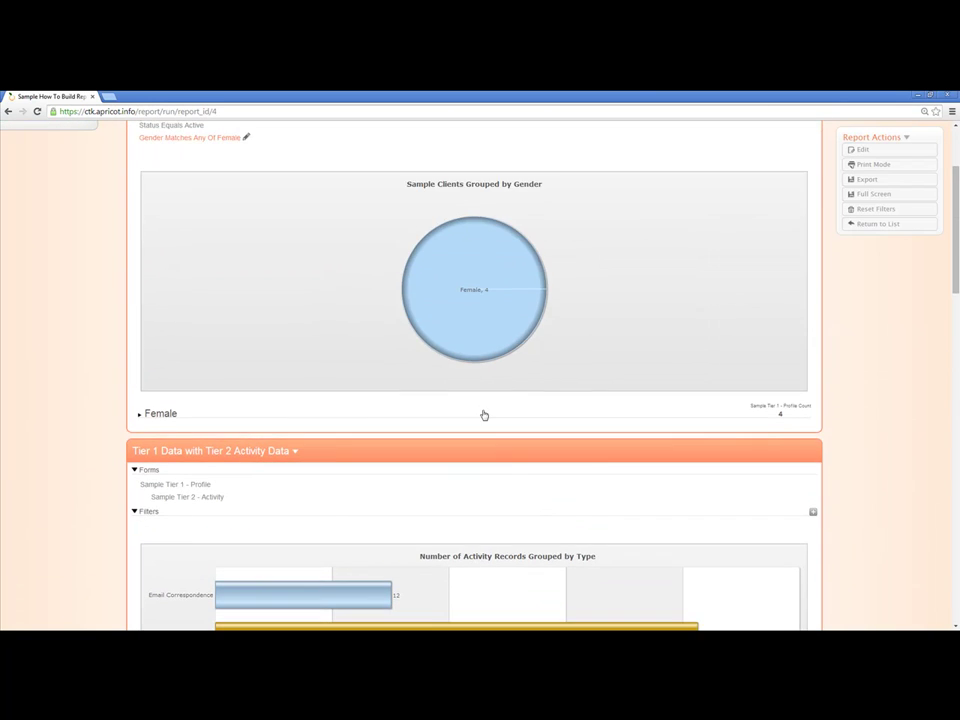
pyautogui.scroll(1, 483, 414)
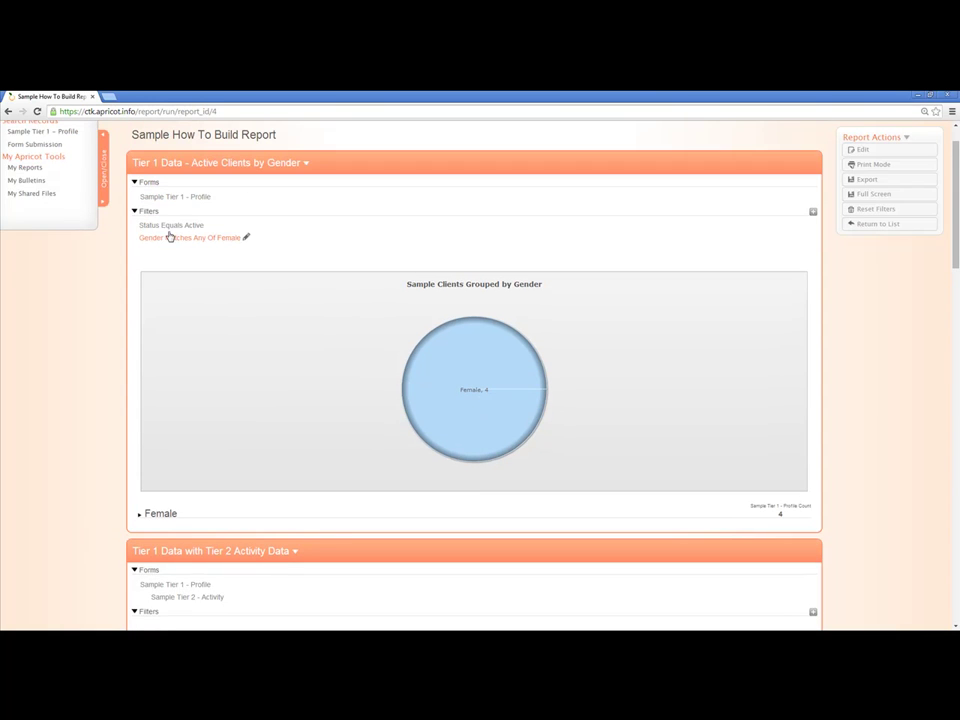
pyautogui.scroll(1, 176, 240)
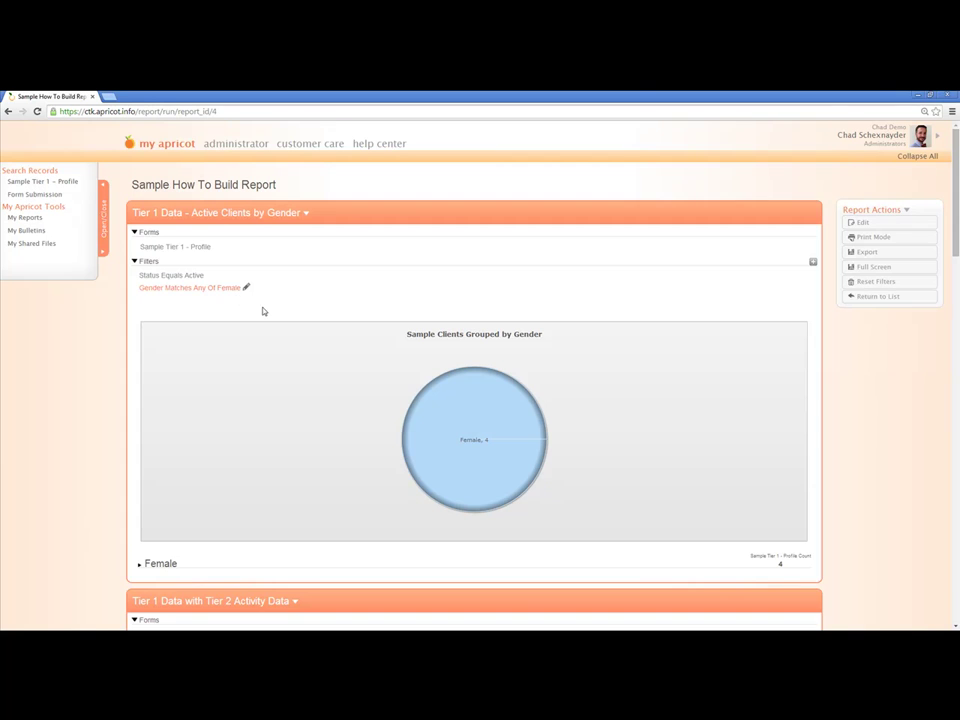
pyautogui.click(246, 288)
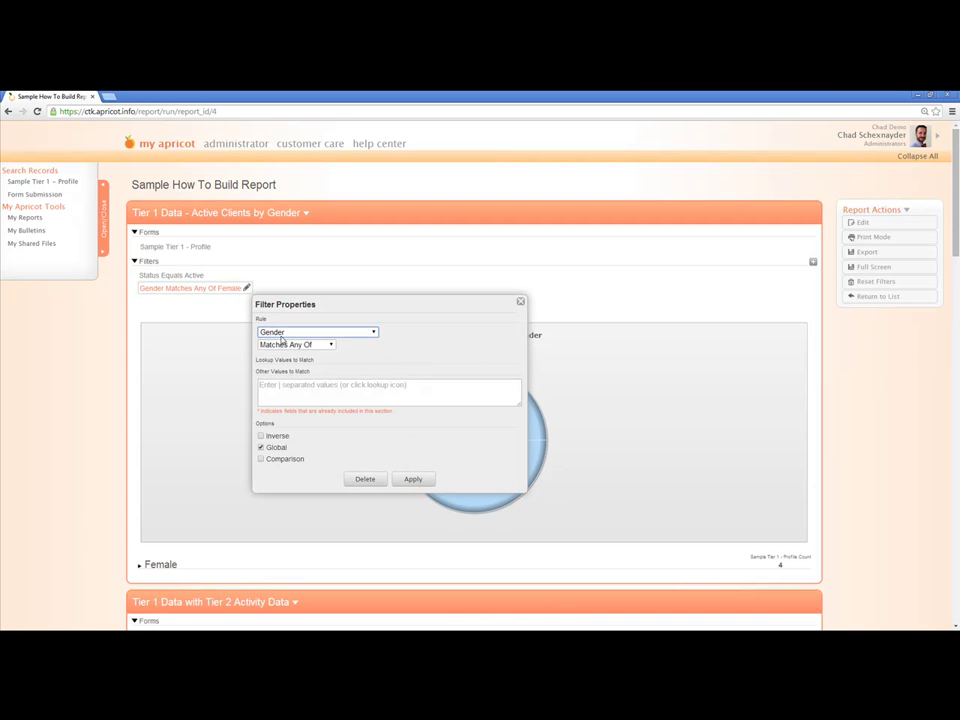
pyautogui.click(284, 332)
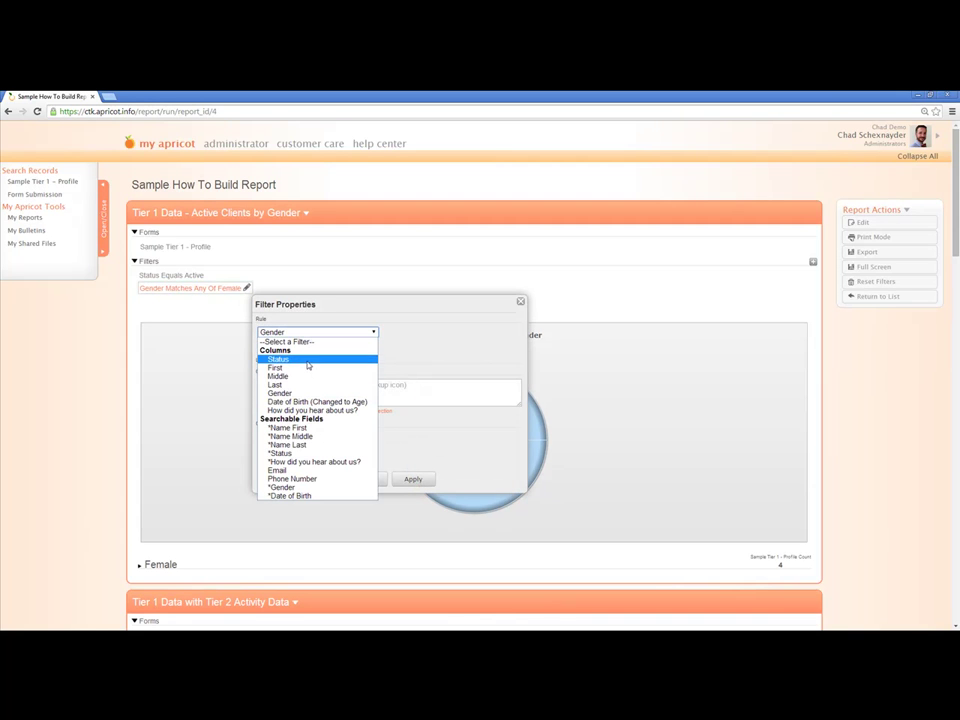
pyautogui.click(437, 341)
pyautogui.click(413, 479)
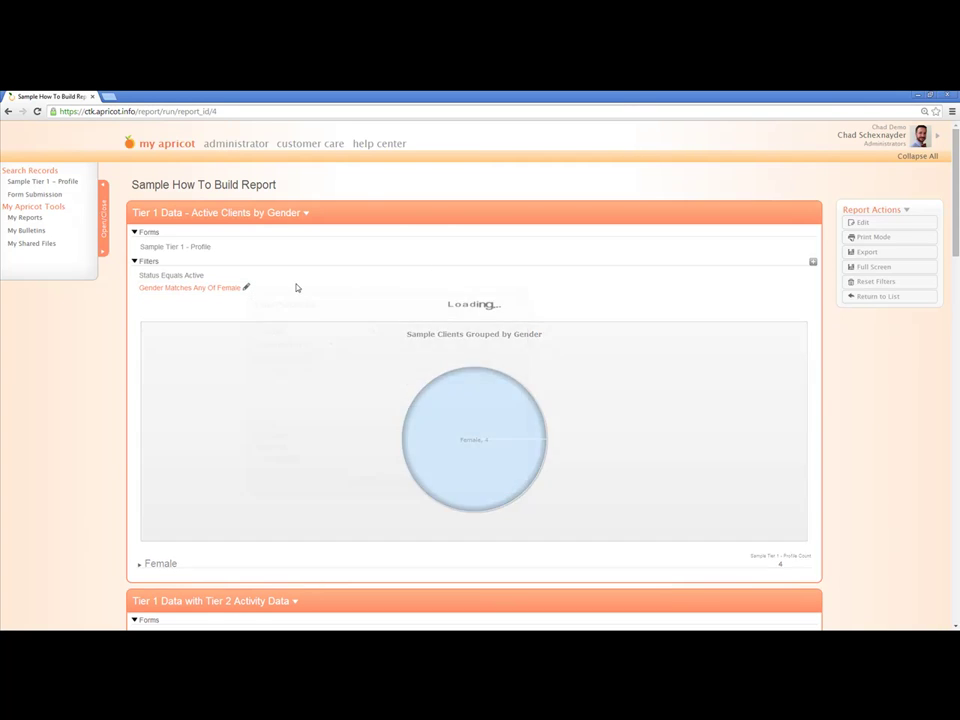
# Add a second filter to the Active Clients by Gender section so that Status matches any of Active, and apply it.
pyautogui.click(814, 264)
pyautogui.click(300, 345)
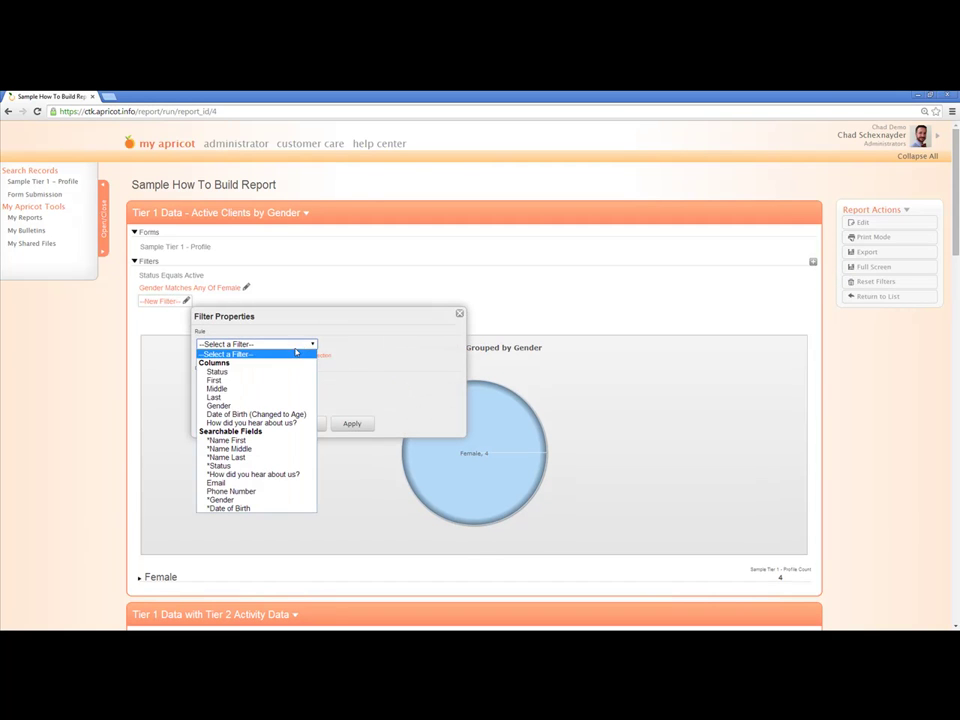
pyautogui.click(287, 371)
pyautogui.click(252, 356)
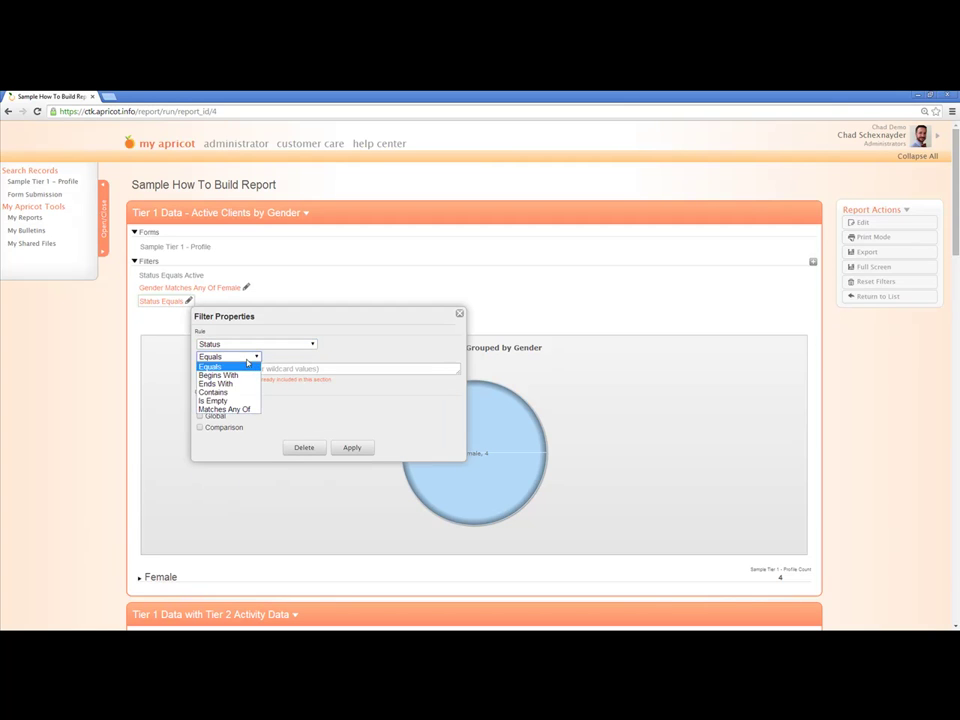
pyautogui.click(232, 409)
pyautogui.click(224, 385)
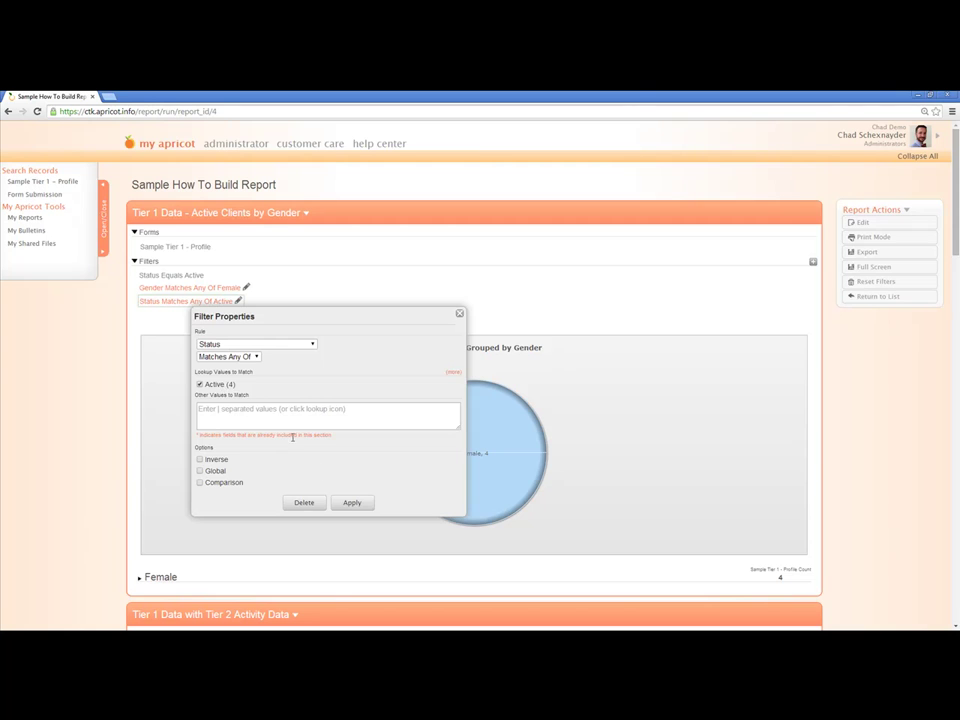
pyautogui.click(355, 506)
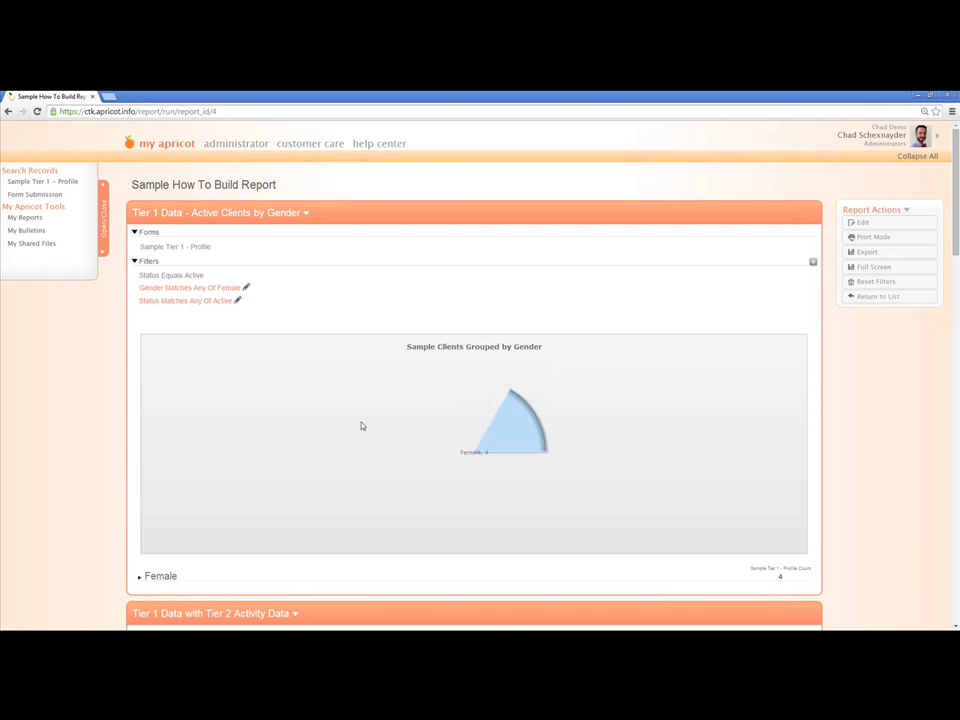
# Review the added Status filter's properties and reset all of the report's filters.
pyautogui.click(239, 301)
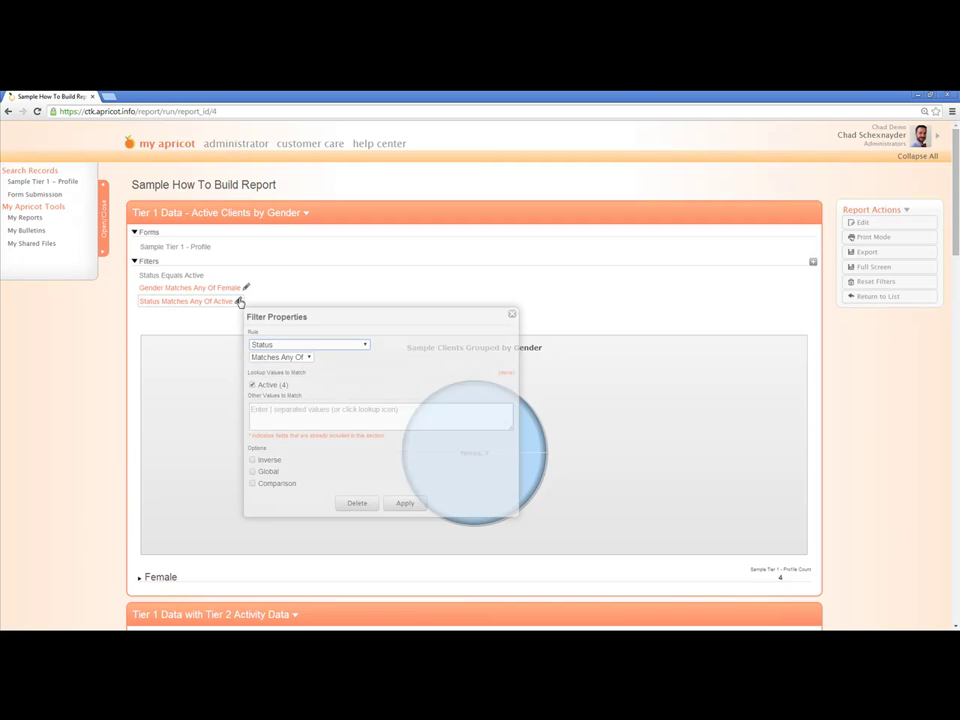
pyautogui.click(359, 504)
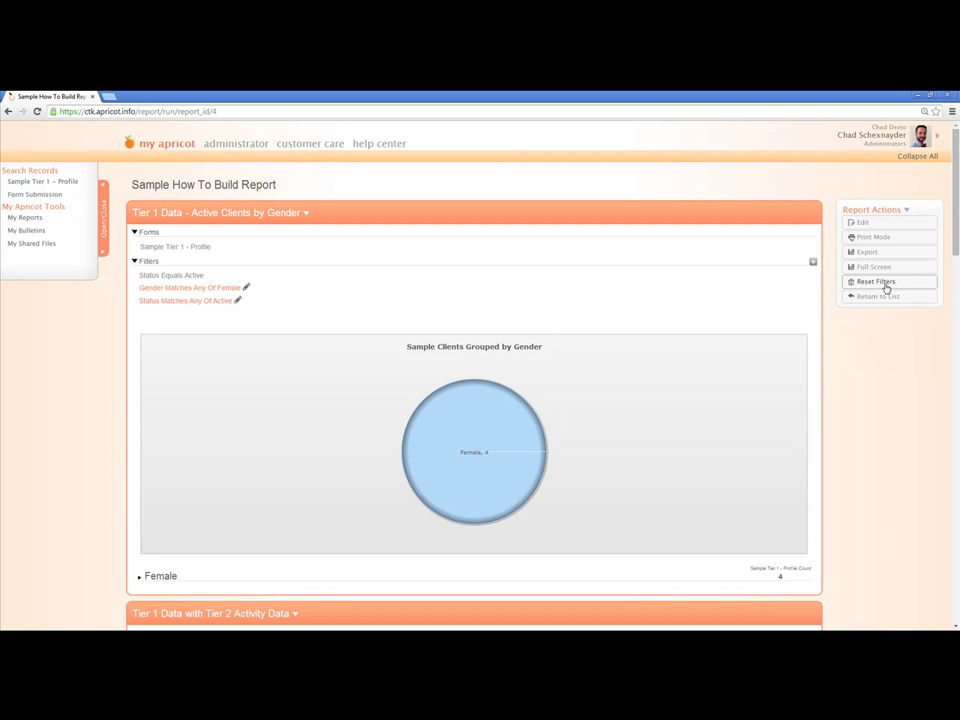
pyautogui.click(886, 283)
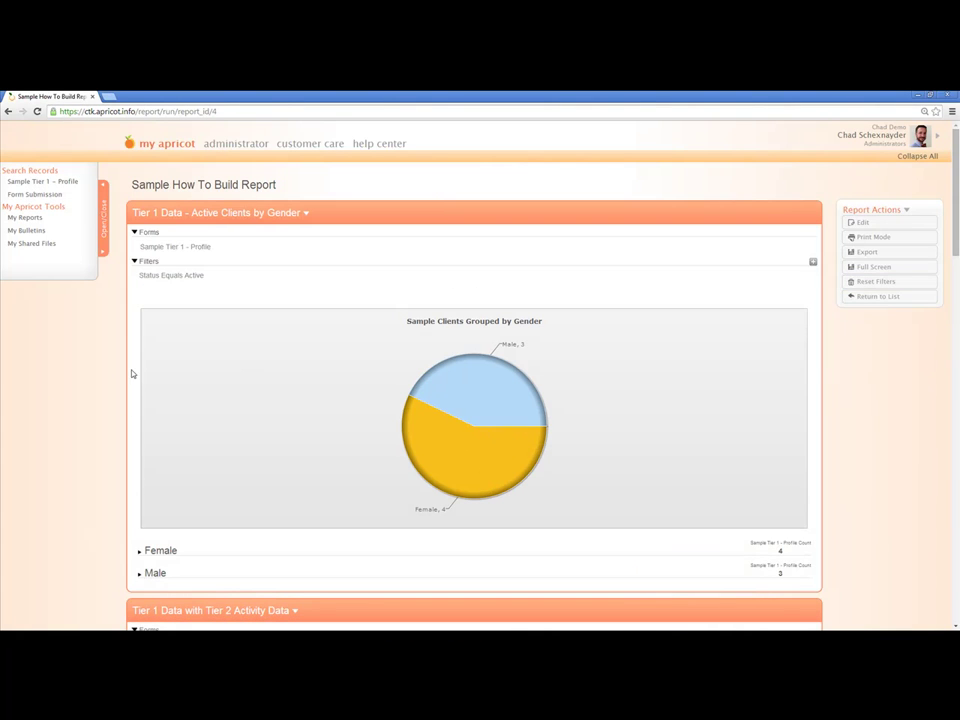
# Start a new filter in the Tier 1 Data with Tier 2 Activity Data section, review its available rule fields, and close its properties.
pyautogui.scroll(-5, 285, 407)
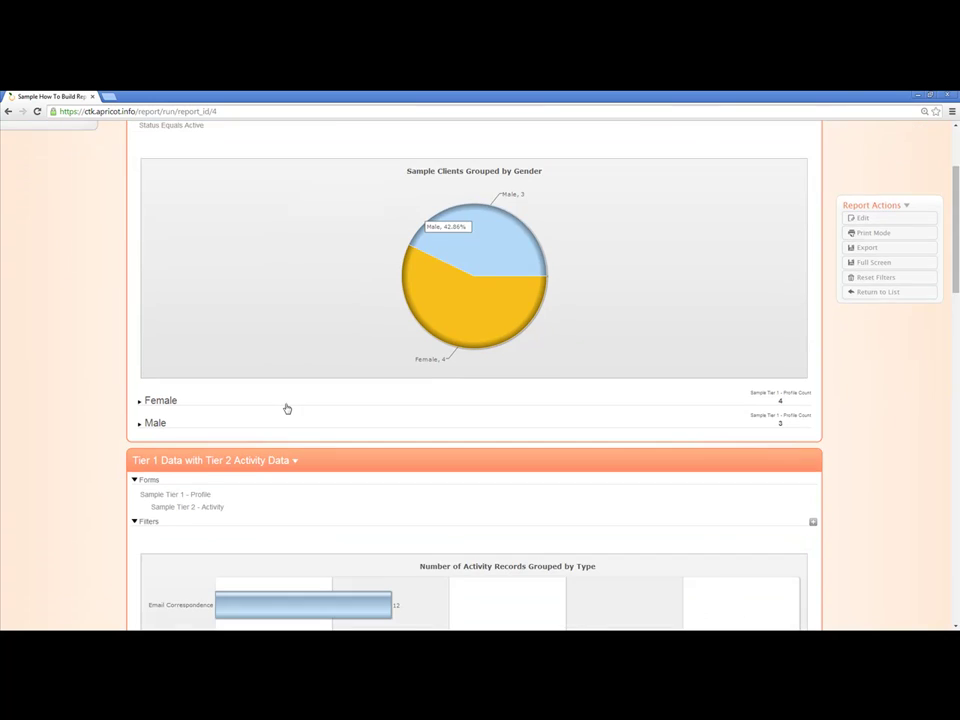
pyautogui.scroll(-2, 285, 407)
pyautogui.scroll(-1, 332, 450)
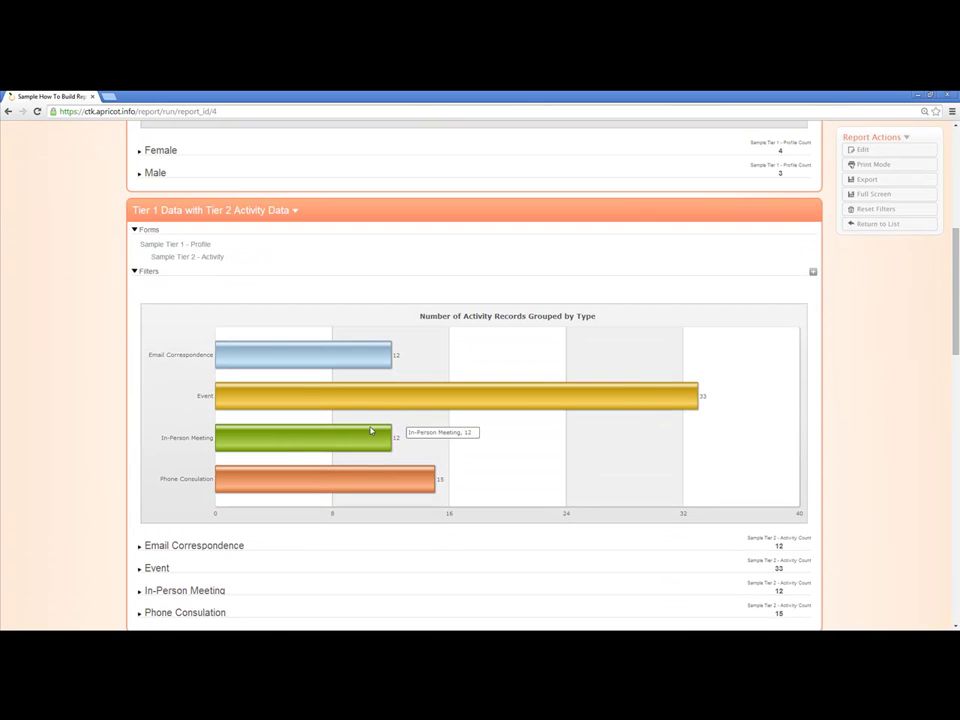
pyautogui.click(813, 271)
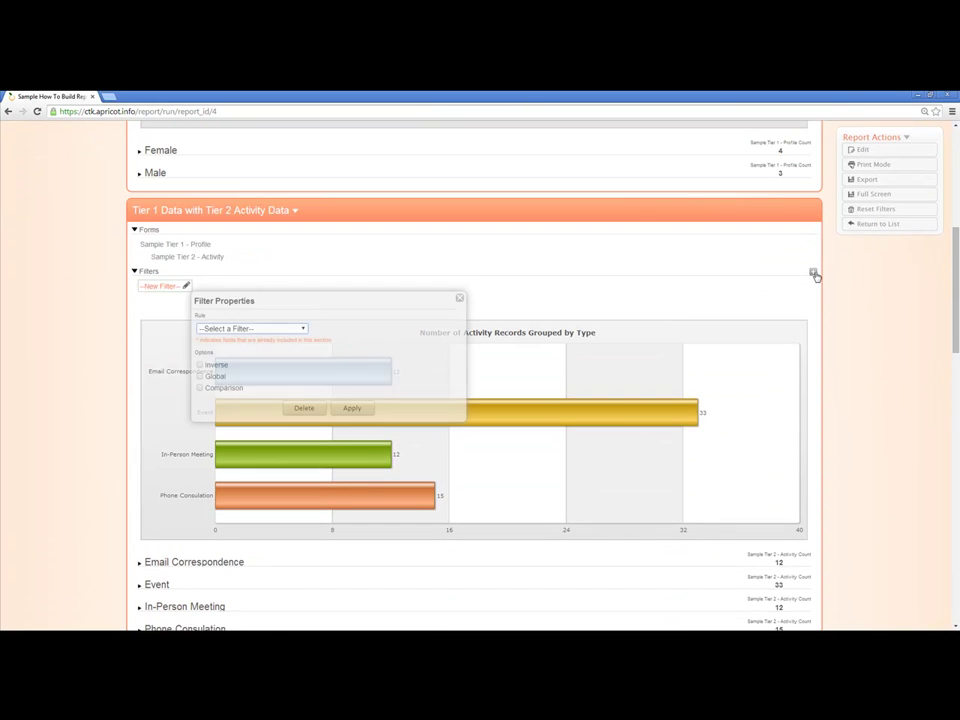
pyautogui.click(285, 330)
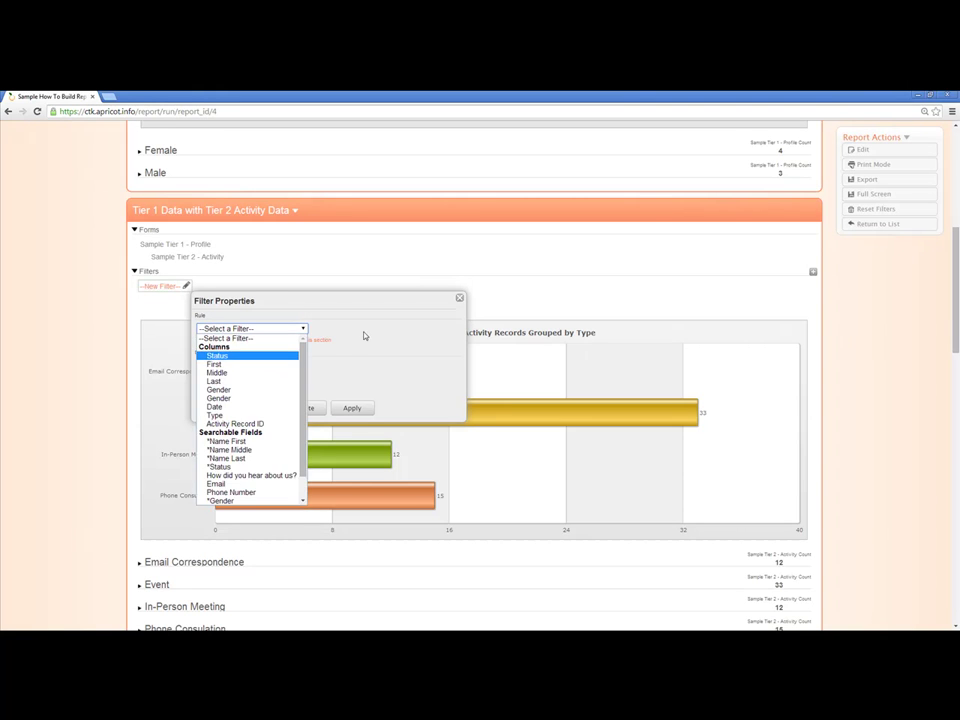
pyautogui.click(397, 374)
pyautogui.click(459, 298)
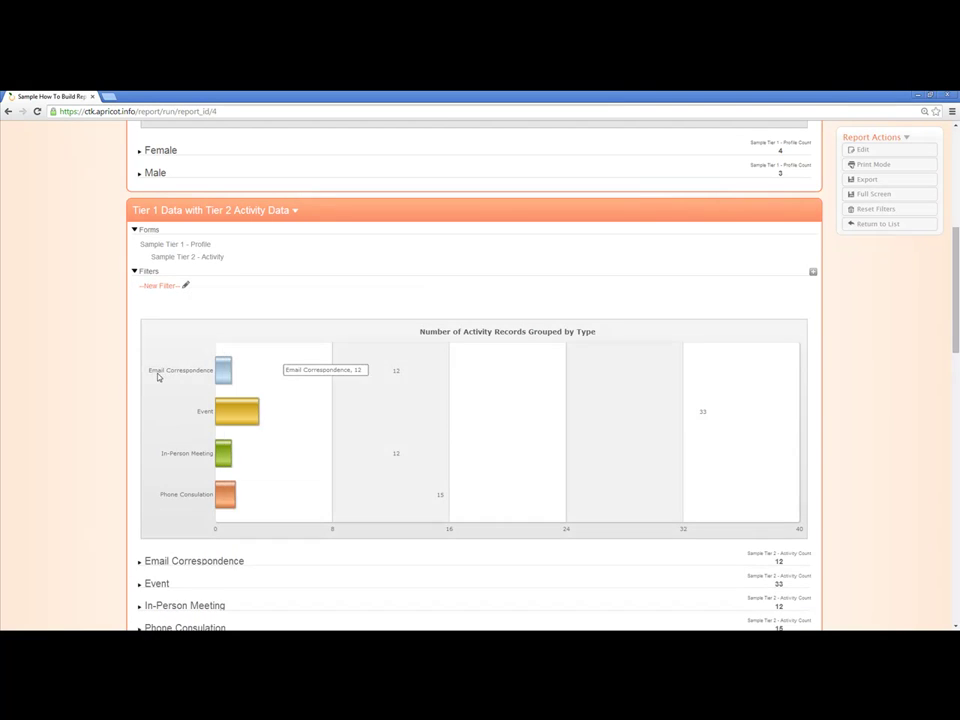
# Look over the Activity By Client chart and the other report sections, and return to the reports list.
pyautogui.scroll(-7, 121, 378)
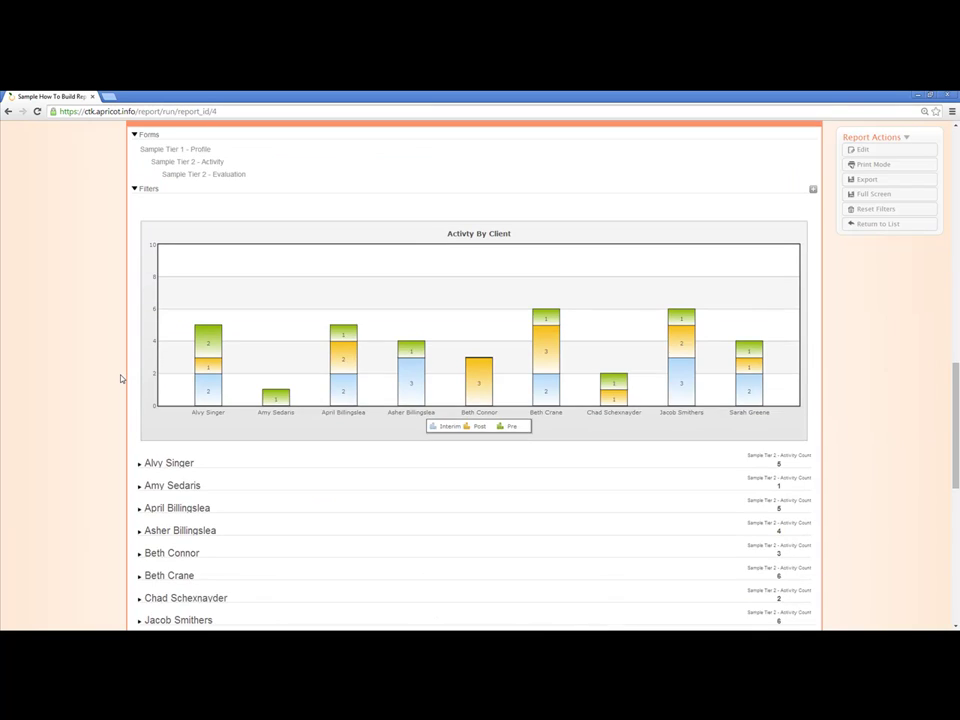
pyautogui.scroll(3, 121, 378)
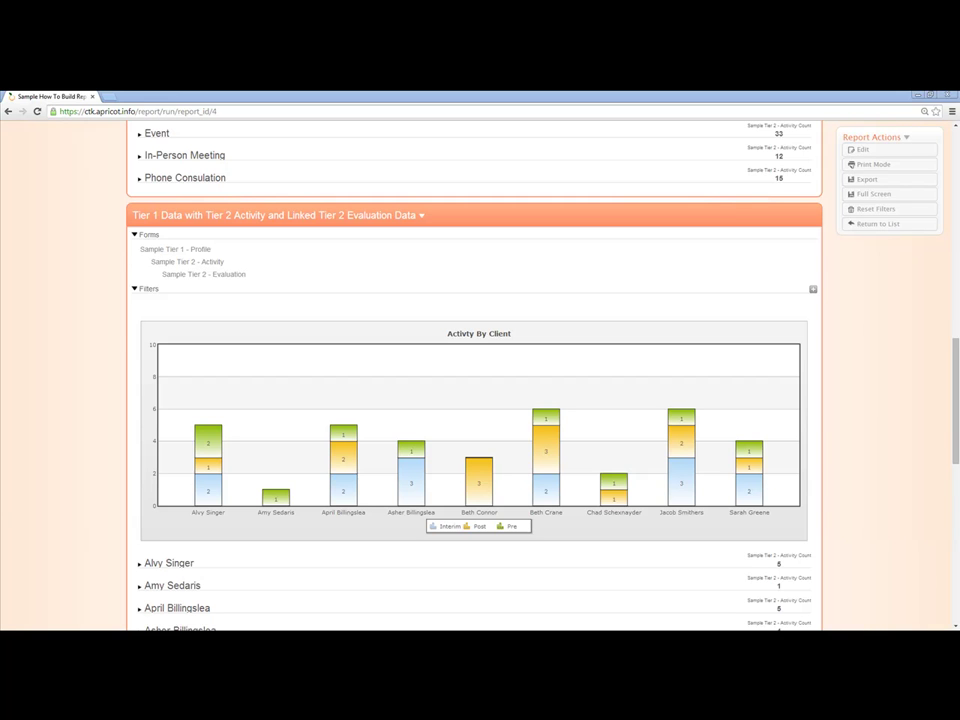
pyautogui.scroll(6, 206, 334)
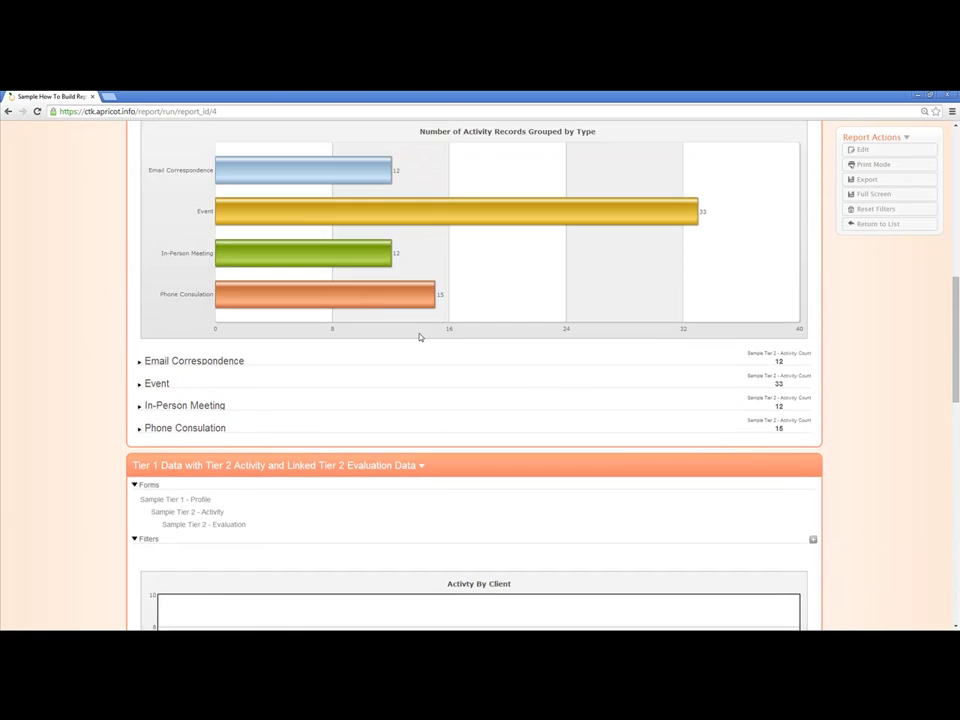
pyautogui.scroll(9, 465, 354)
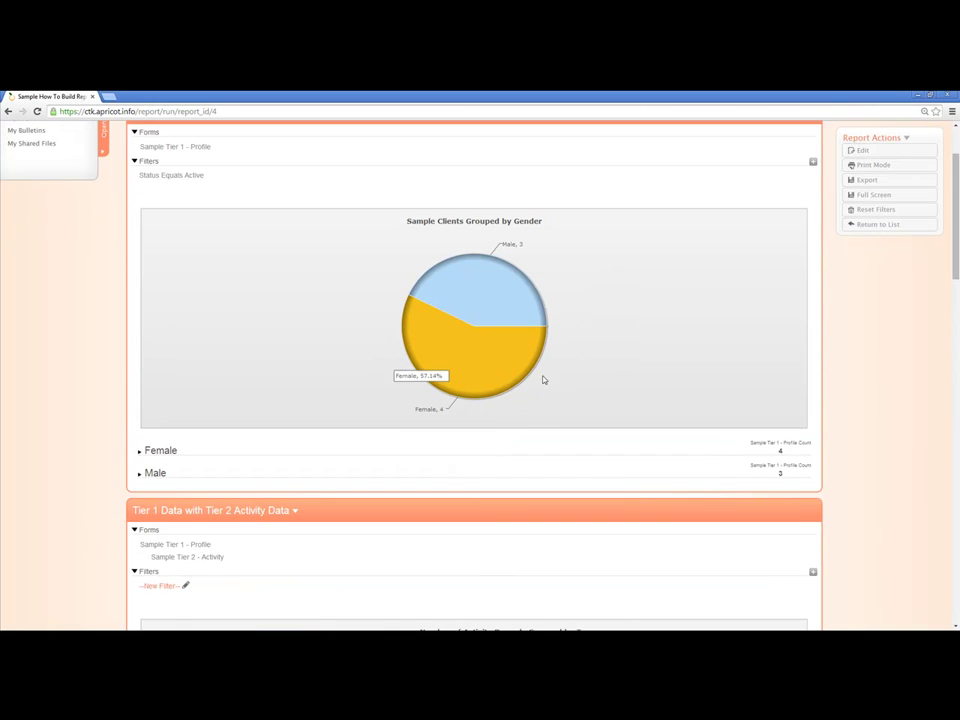
pyautogui.click(864, 224)
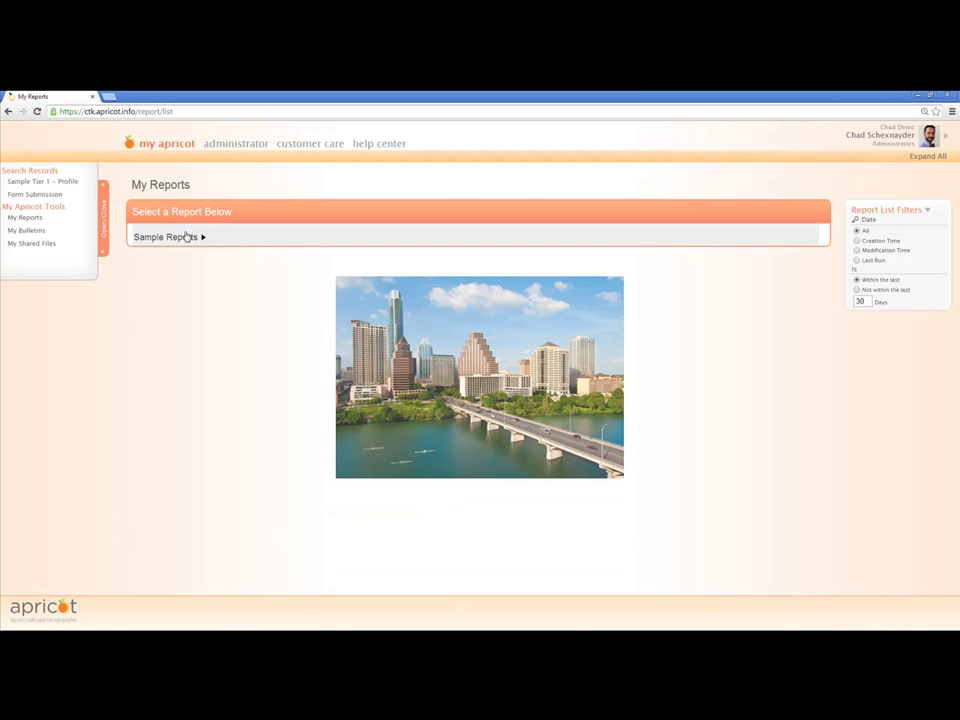
# View the Apricot bulletins list and go to the shared files page.
pyautogui.click(50, 230)
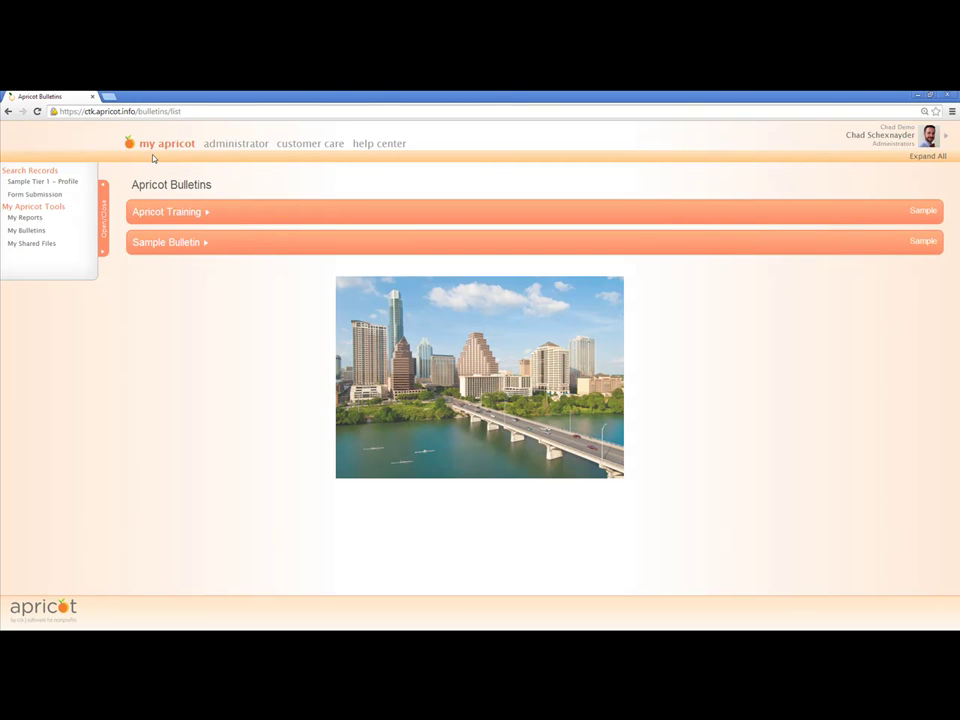
pyautogui.click(48, 231)
pyautogui.click(44, 249)
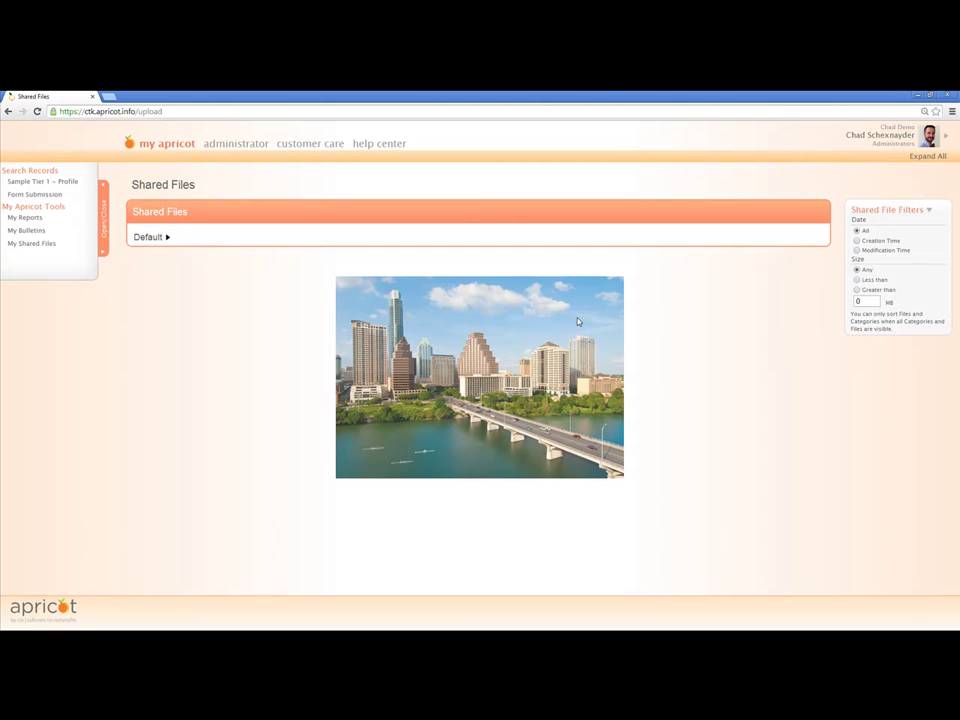
# Expand the Default category of shared files and review the details and available actions of FormStructure-Example.xlsx.
pyautogui.click(167, 238)
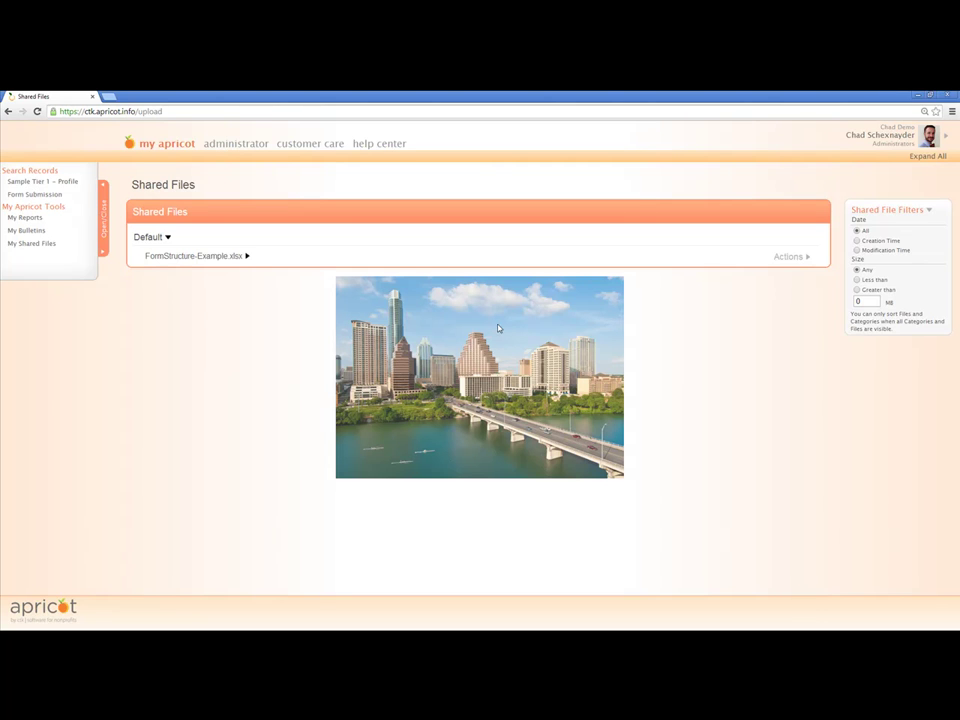
pyautogui.click(789, 259)
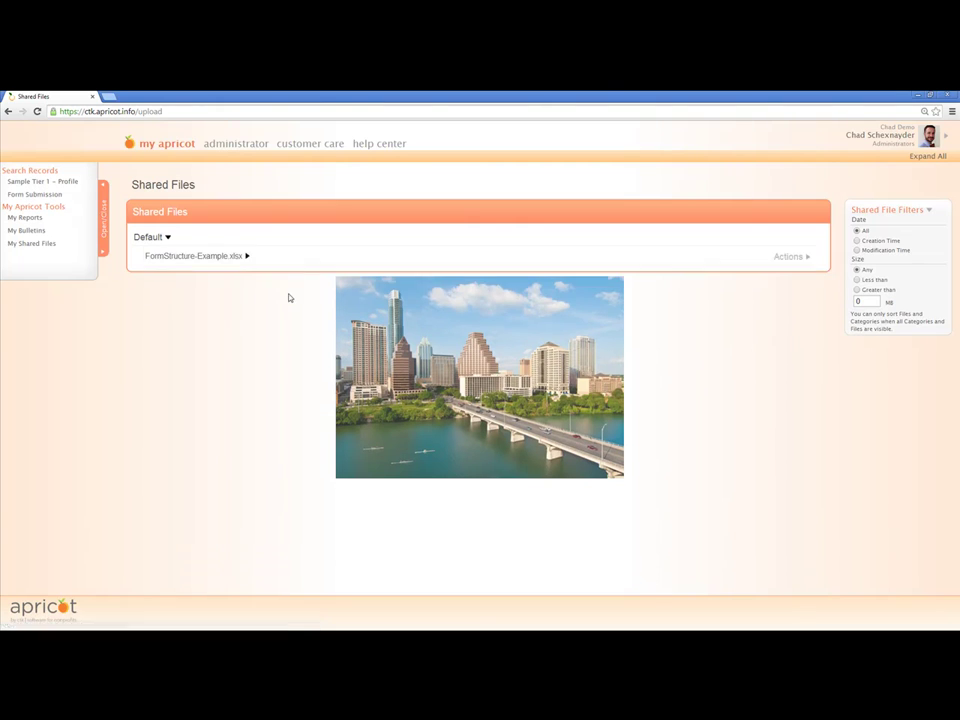
pyautogui.click(248, 256)
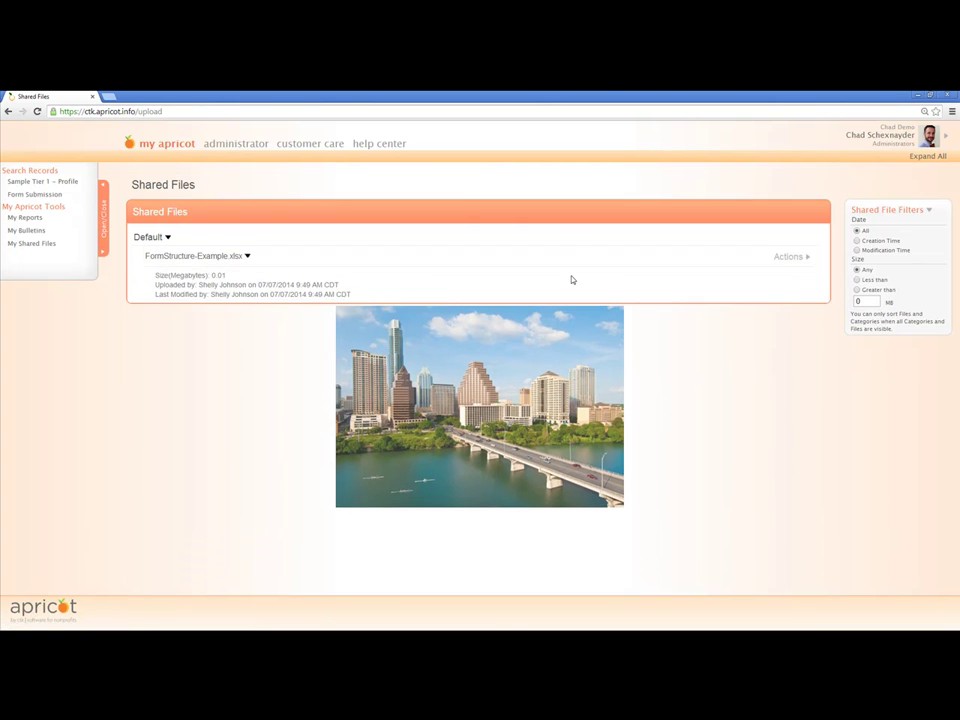
pyautogui.click(790, 256)
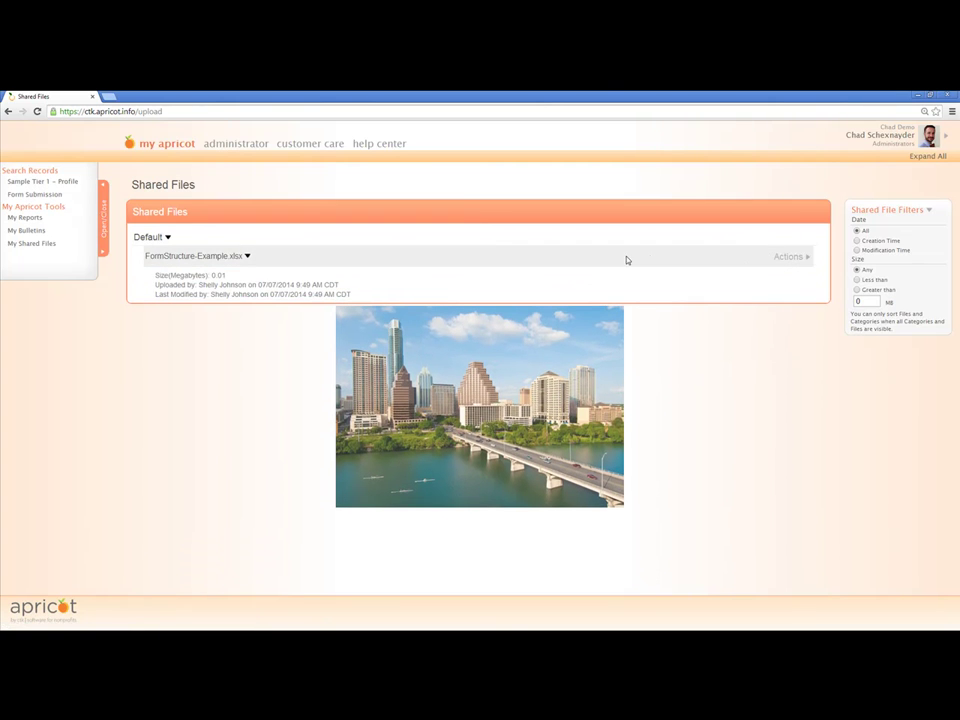
# Check the upload and modification details of FormStructure-Example.xlsx again, collapse them, and return to the My Apricot home page.
pyautogui.click(248, 256)
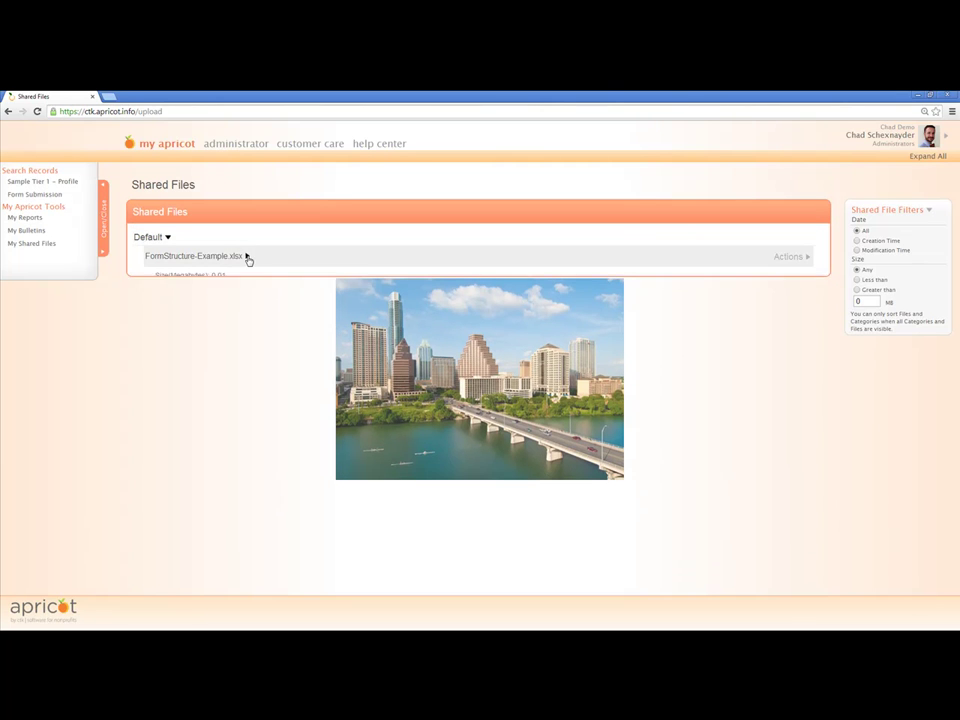
pyautogui.click(247, 256)
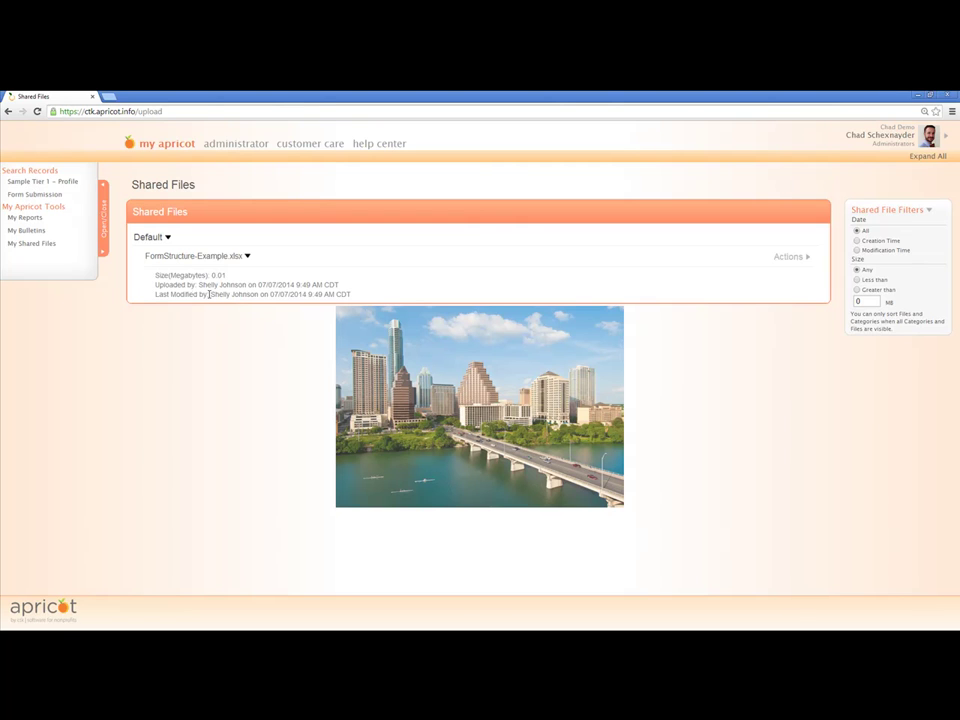
pyautogui.click(247, 256)
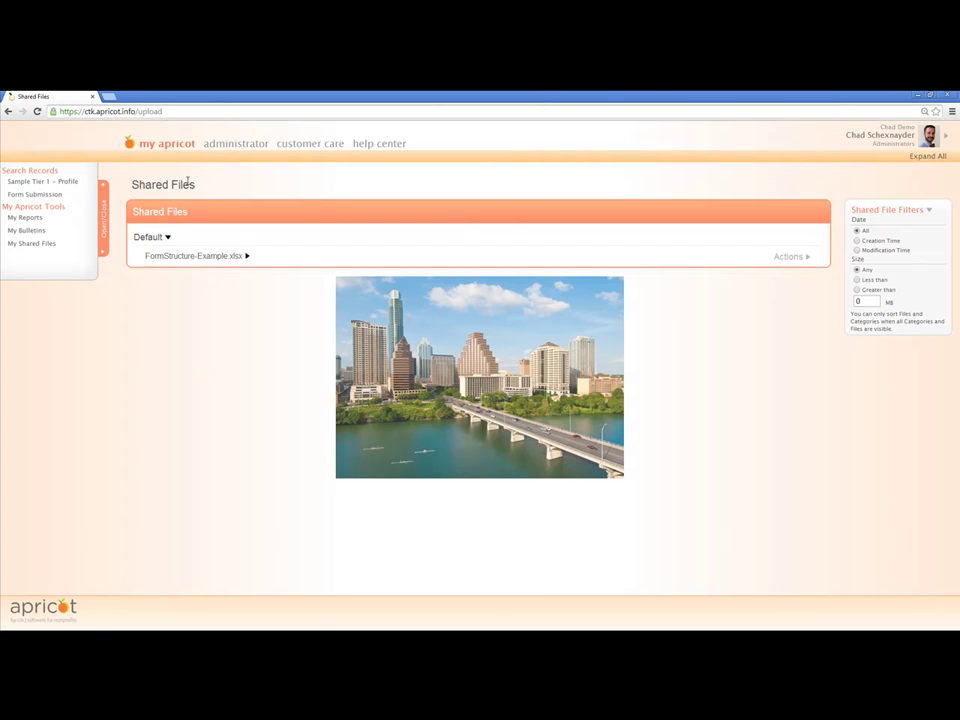
pyautogui.click(164, 151)
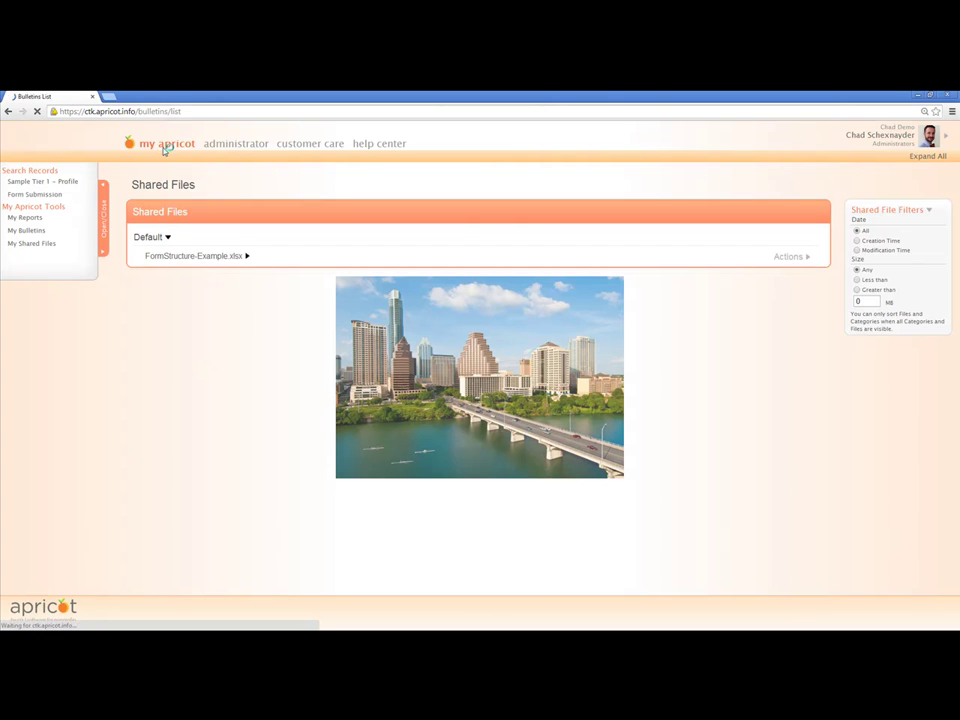